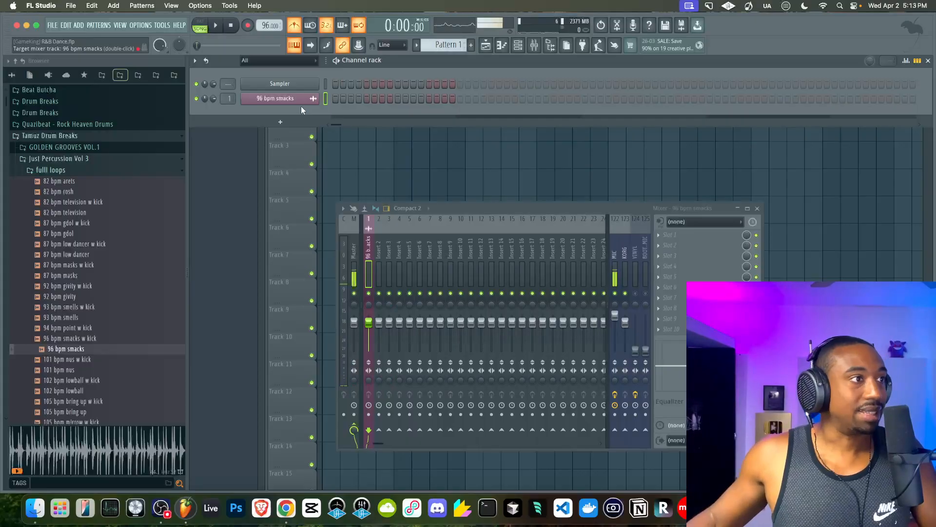
# - Replace the Sampler channel with the Trilian instrument
pyautogui.rightClick(312, 98)
pyautogui.moveTo(342, 178)
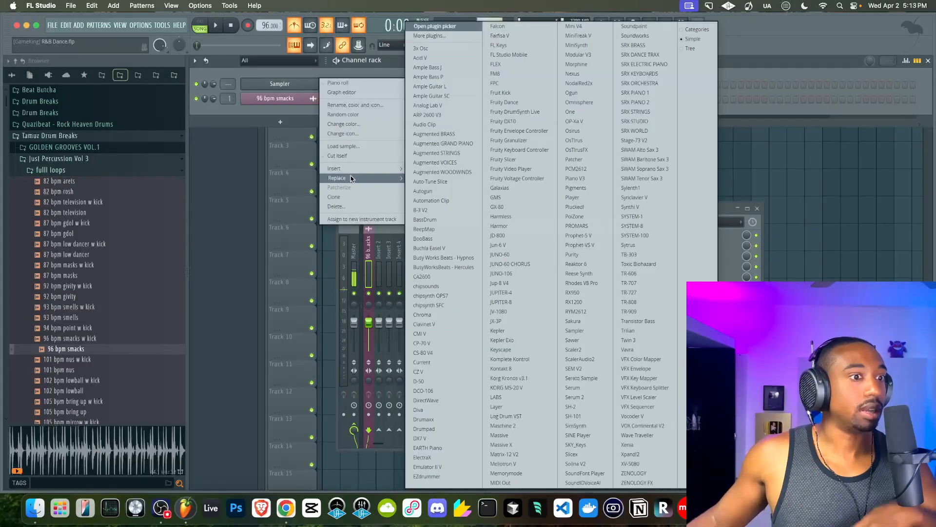
pyautogui.click(629, 330)
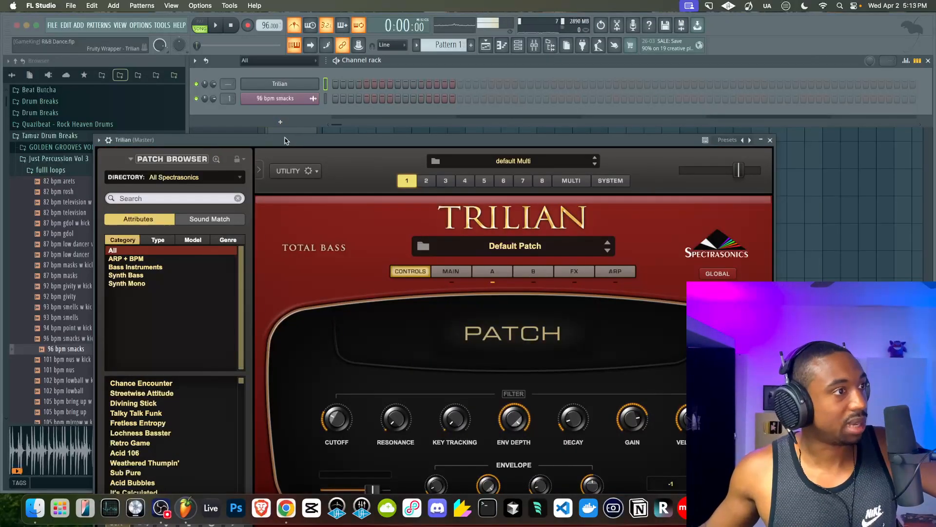
# - Sort the Trilian patches by ratings, load "Fingered - Trilogy Old School", and close the instrument window
pyautogui.moveTo(285, 141); pyautogui.dragTo(286, 38)
pyautogui.click(120, 420)
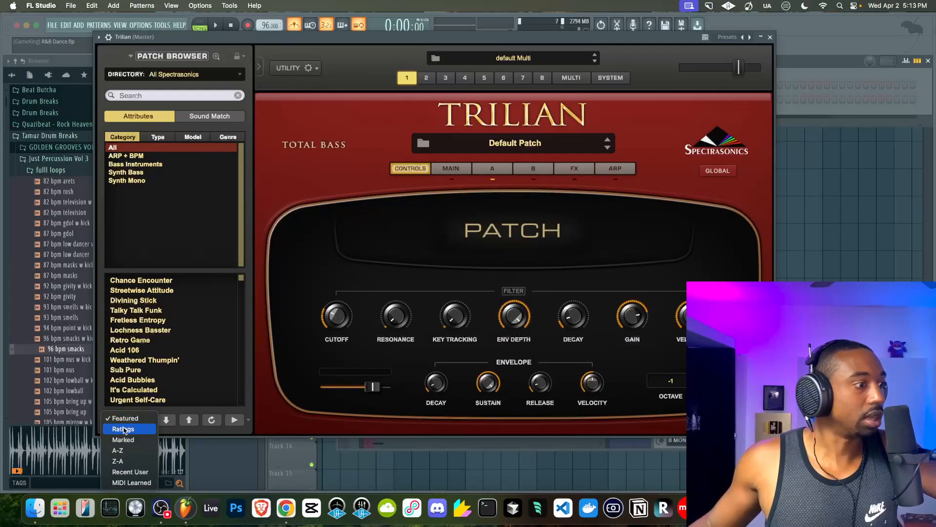
pyautogui.click(123, 429)
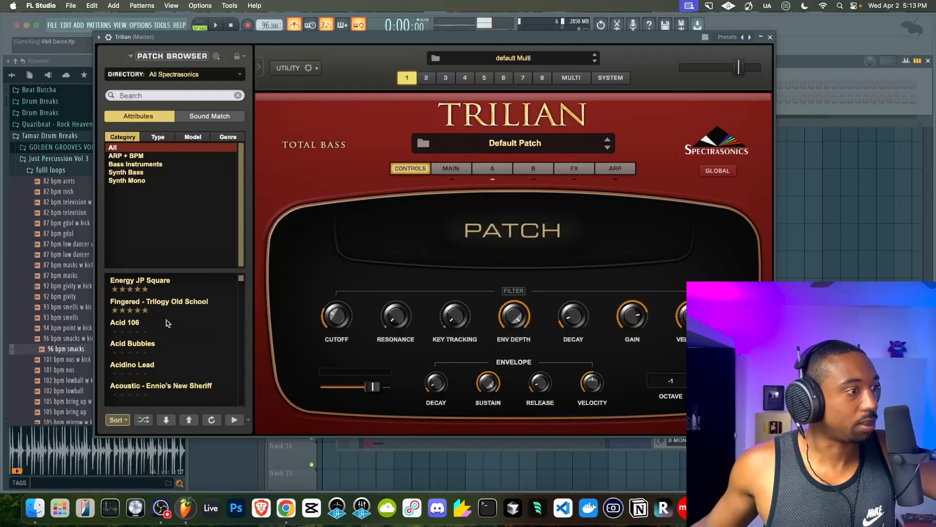
pyautogui.click(168, 312)
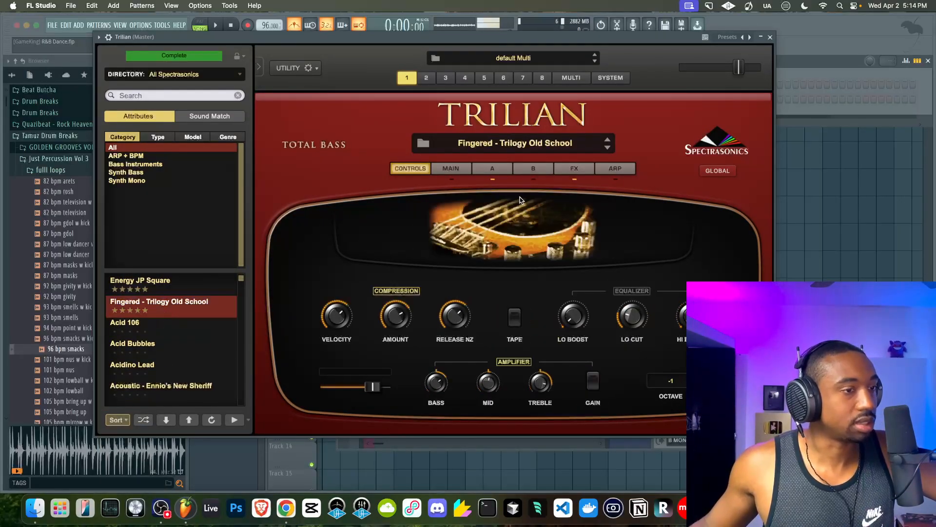
pyautogui.click(771, 37)
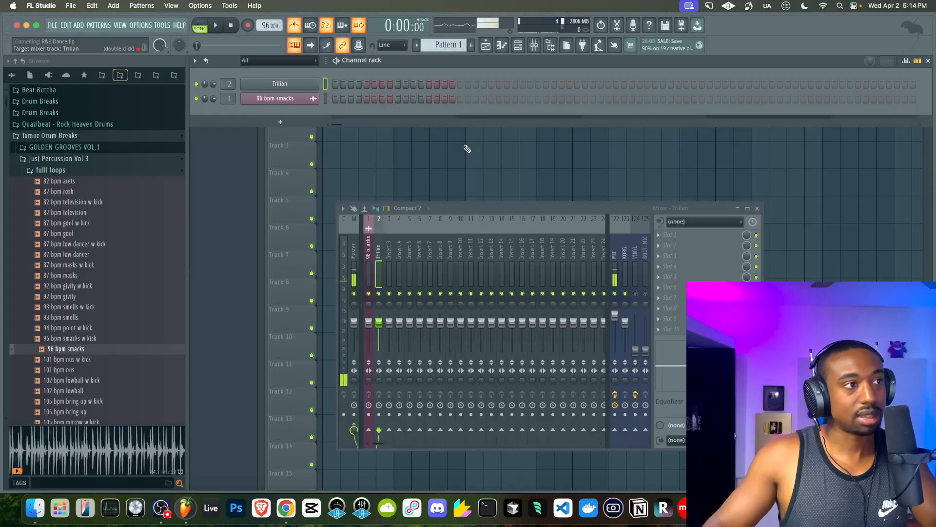
# - Play the 96 bpm smacks drum loop from the start while rehearsing a Trilian bass part, and check the mixer levels
pyautogui.press('F5')
pyautogui.click(518, 45)
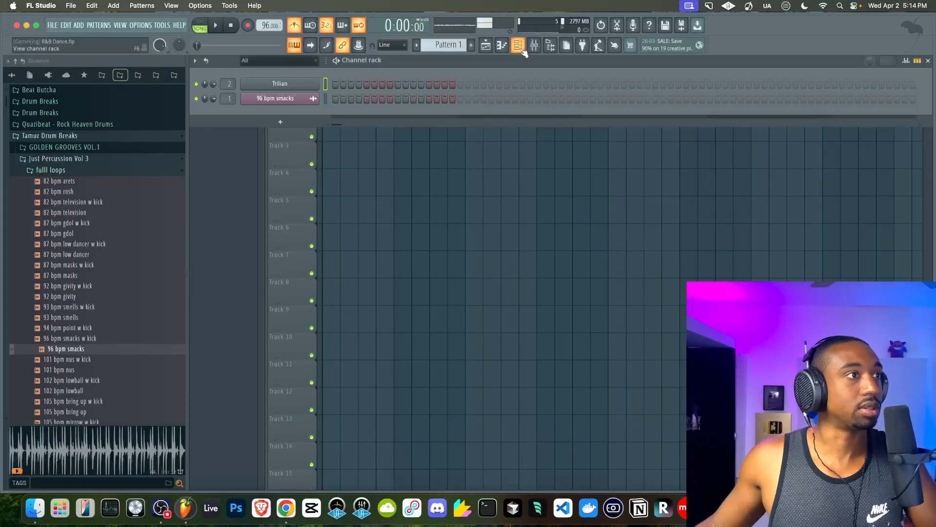
pyautogui.press('space')
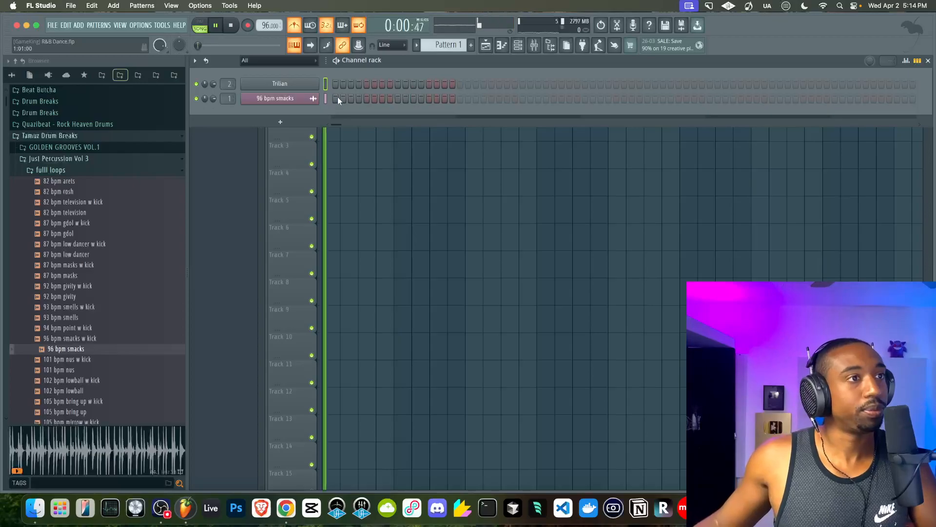
pyautogui.press('F6')
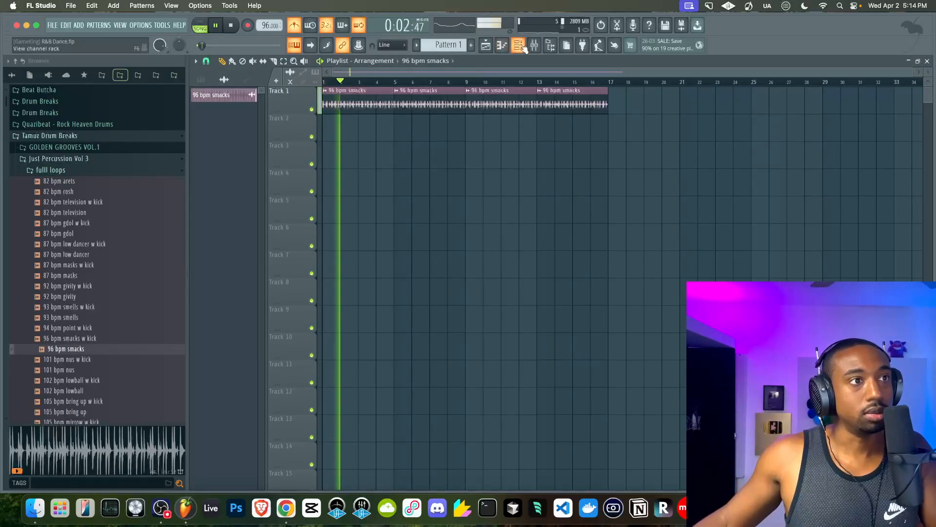
pyautogui.press('F6')
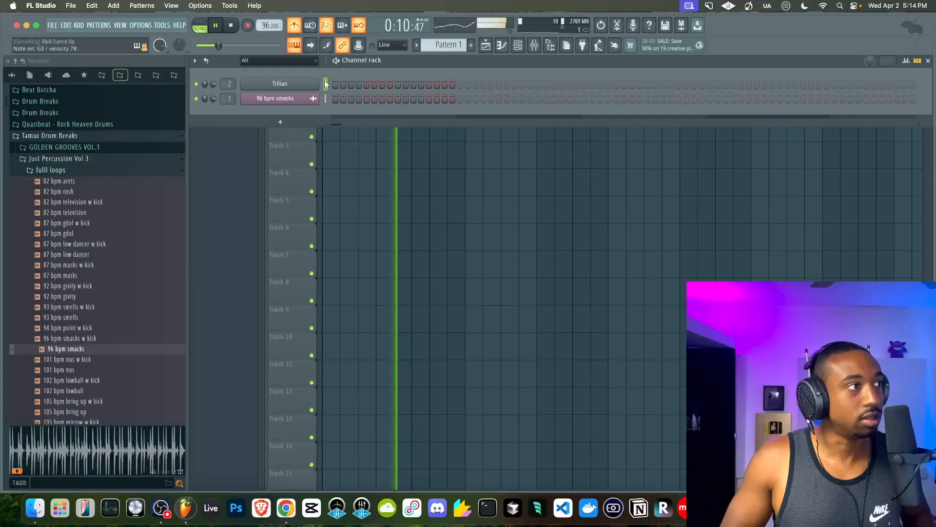
pyautogui.click(536, 46)
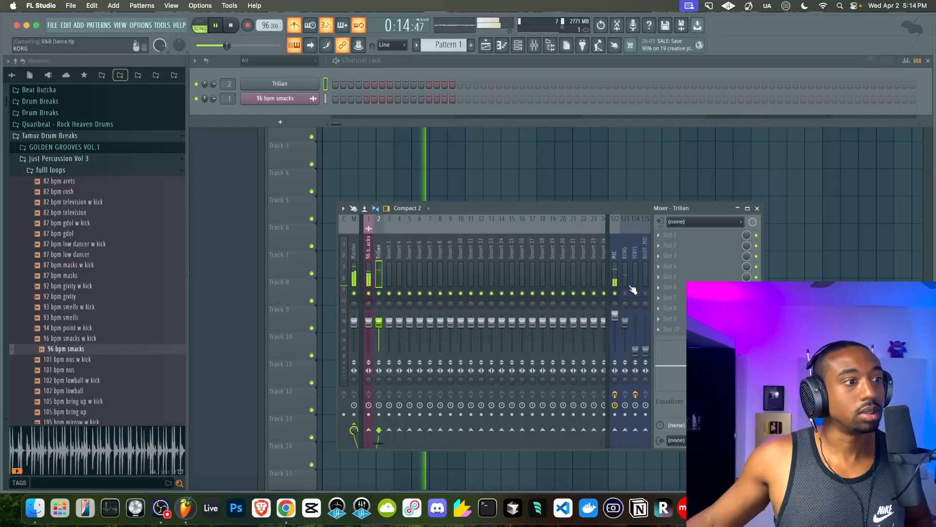
pyautogui.click(758, 209)
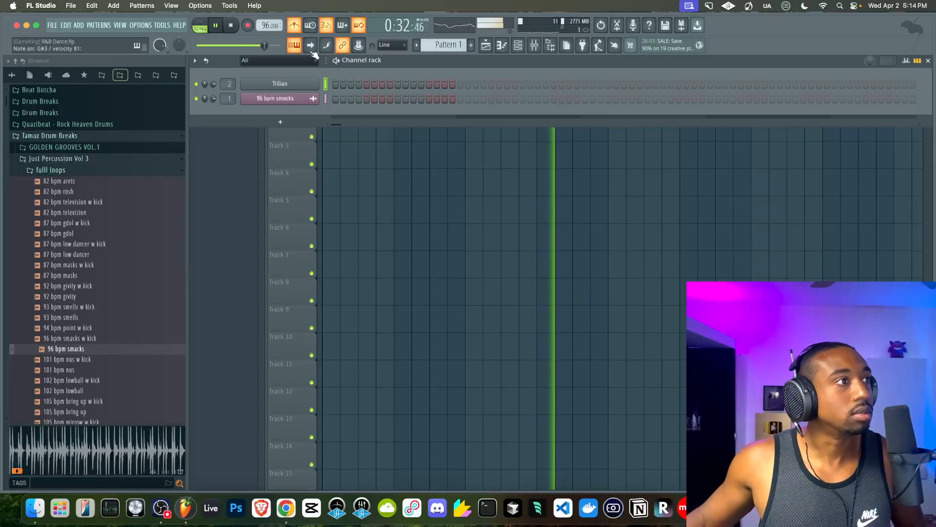
# - Record a Trilian bass part into Pattern 1 on Track 2 over the 16-bar drum loop, and look over its notes during playback
pyautogui.moveTo(266, 46); pyautogui.dragTo(270, 46)
pyautogui.rightClick(354, 196)
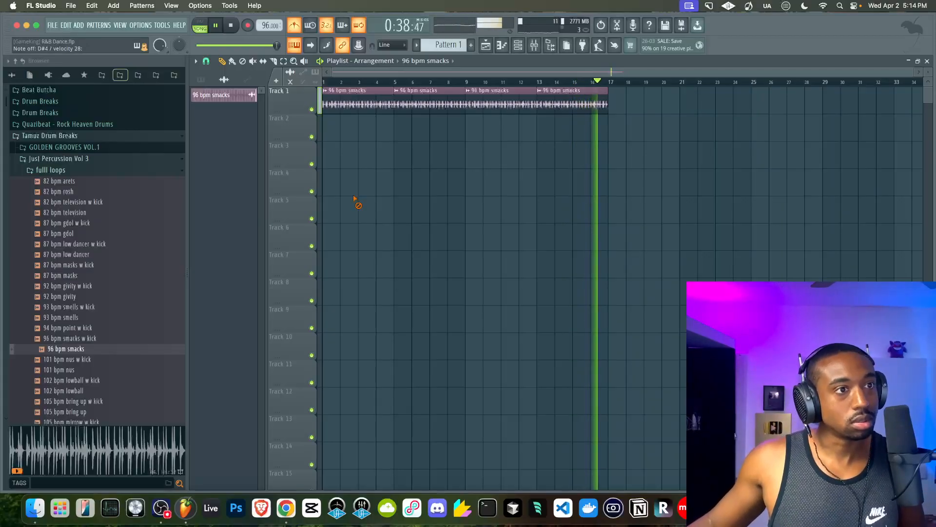
pyautogui.click(231, 26)
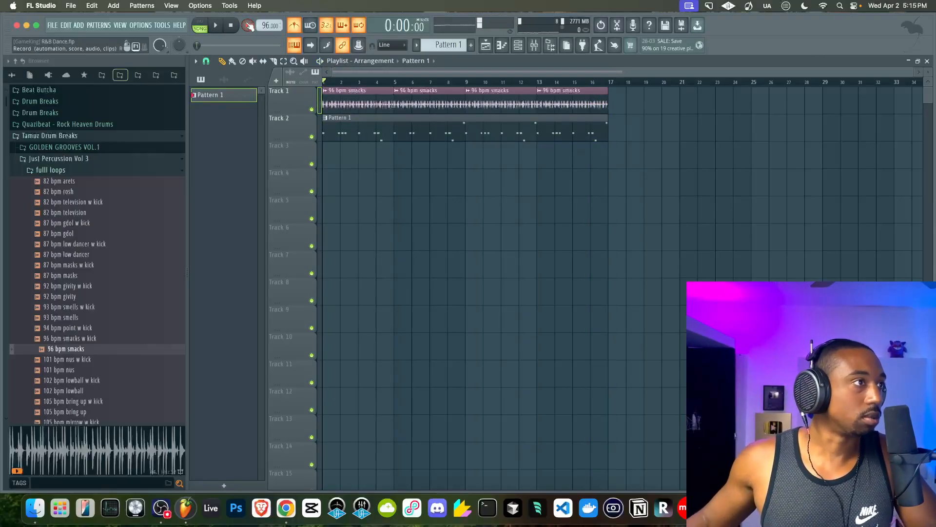
pyautogui.doubleClick(353, 128)
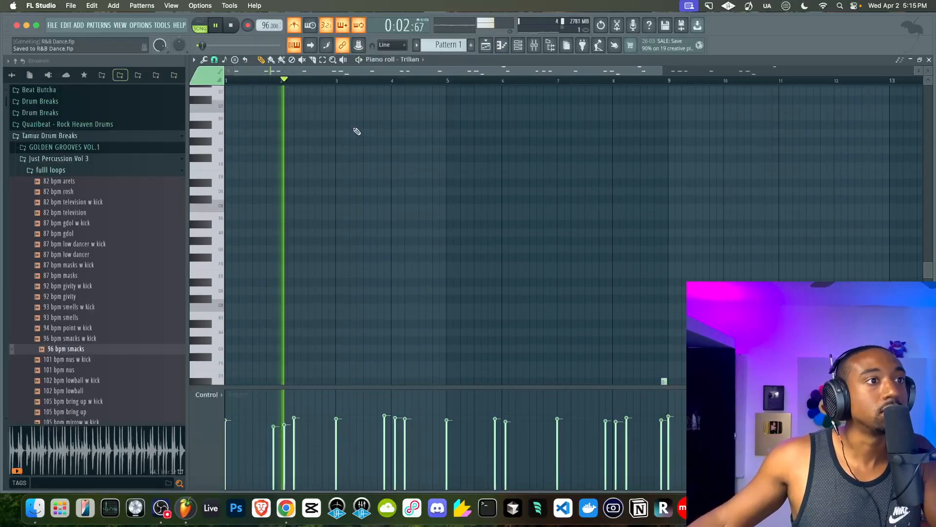
pyautogui.press('F5')
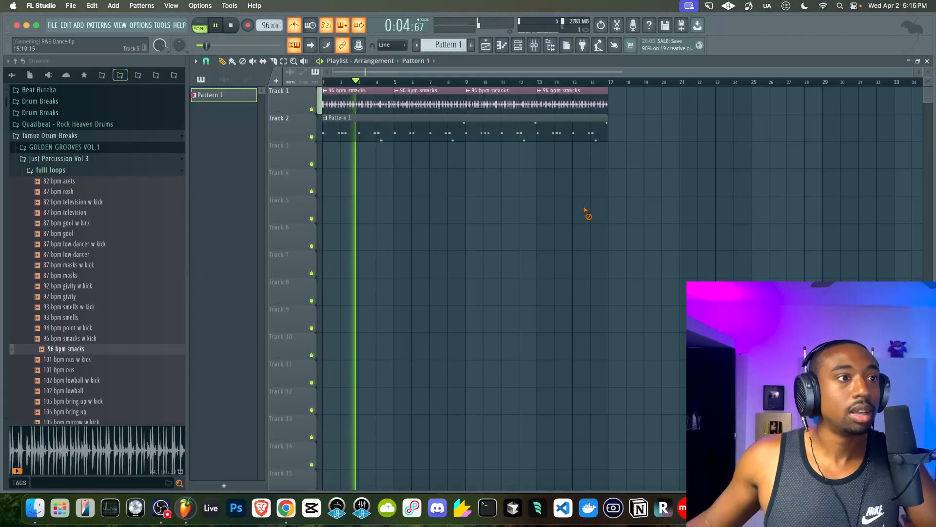
# - Create Pattern 2 and add a Busy Works Beats - Hypnos instrument channel
pyautogui.press('F6')
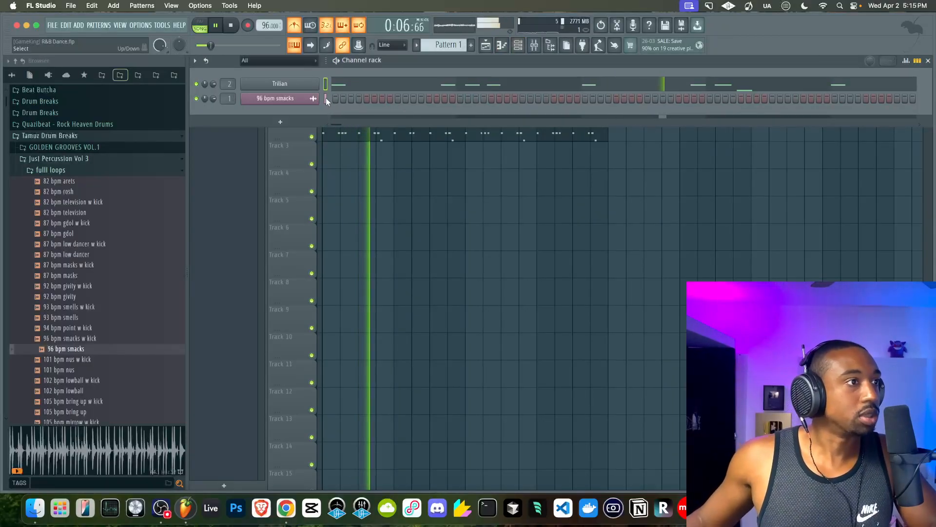
pyautogui.press('F4')
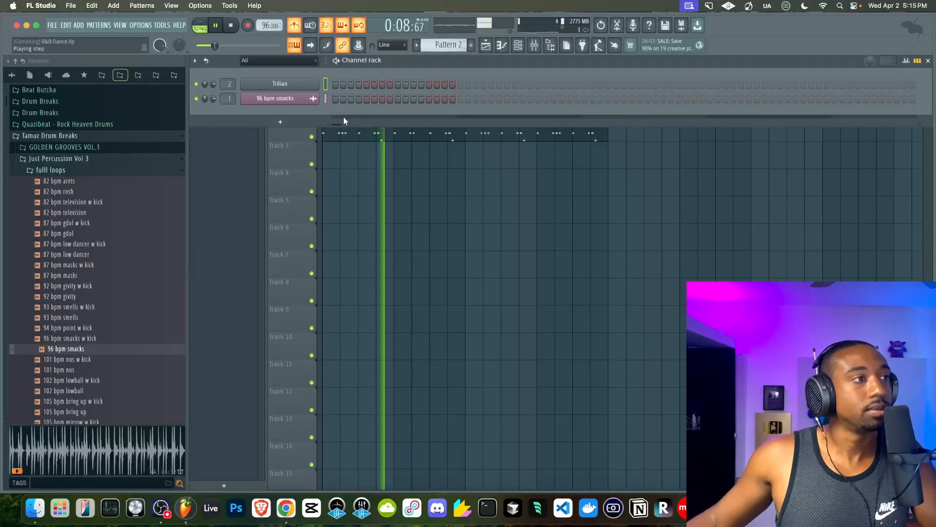
pyautogui.click(296, 125)
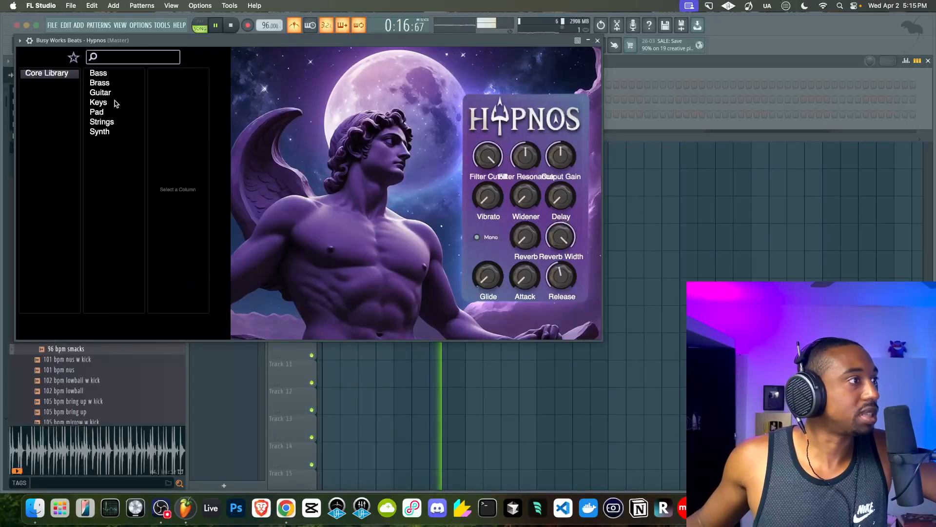
# - Load a preset from the Strings category in Hypnos and route the channel to mixer track 3
pyautogui.click(103, 123)
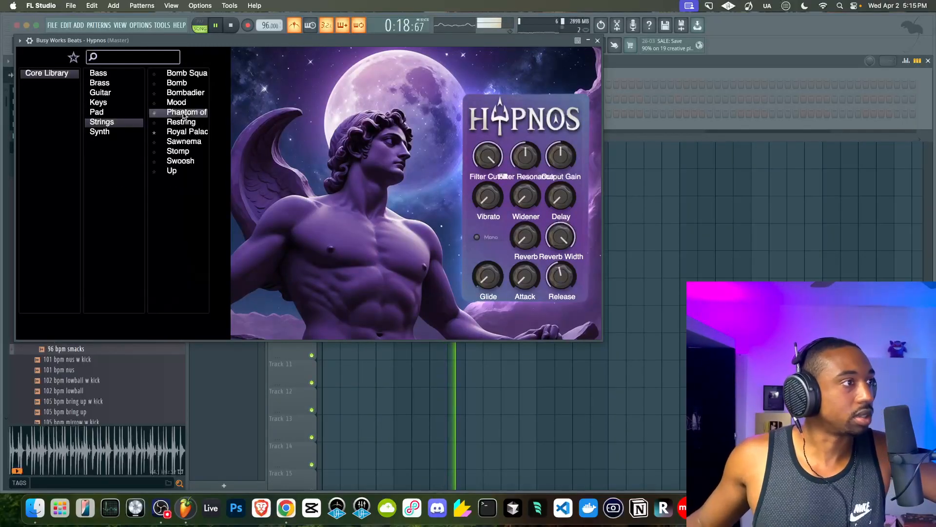
pyautogui.click(598, 41)
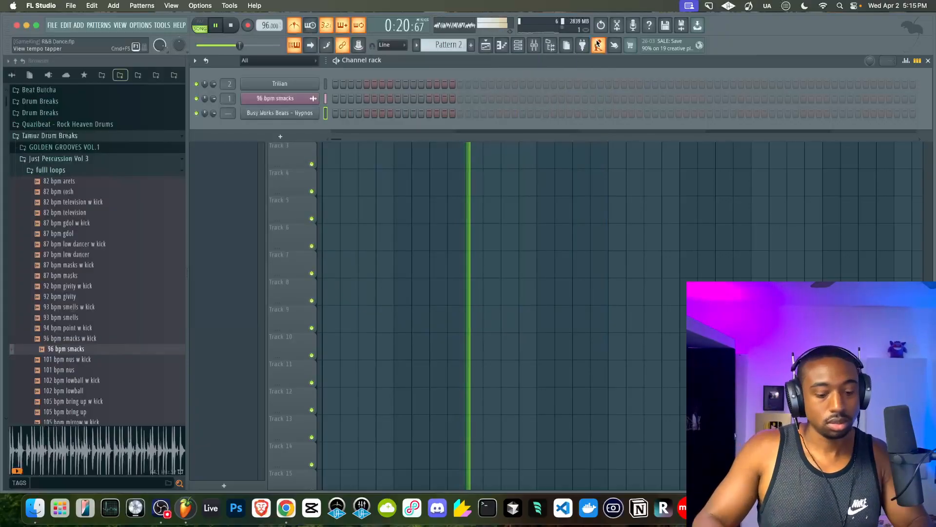
pyautogui.press('super+l')
# - Record a strings part on Hypnos into Pattern 2 on Track 3, spanning the 16 bars of the loop
pyautogui.click(493, 159)
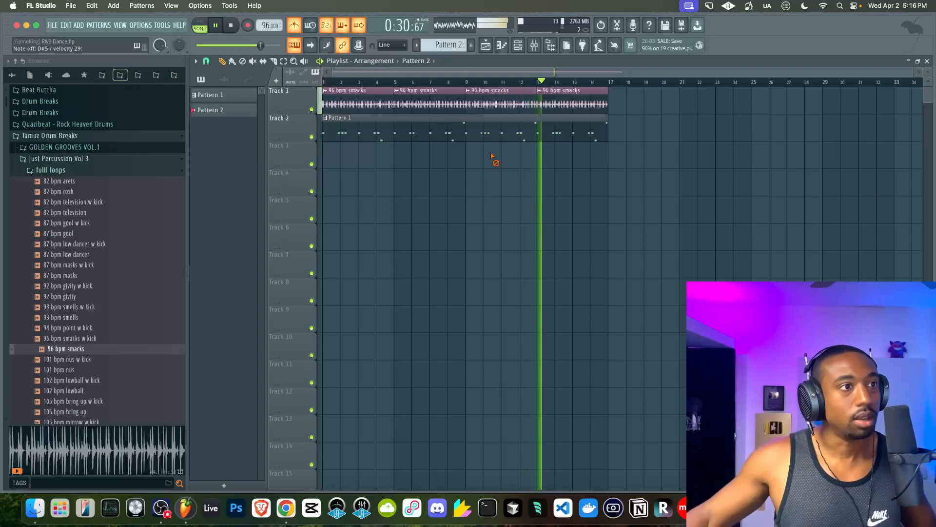
pyautogui.click(231, 26)
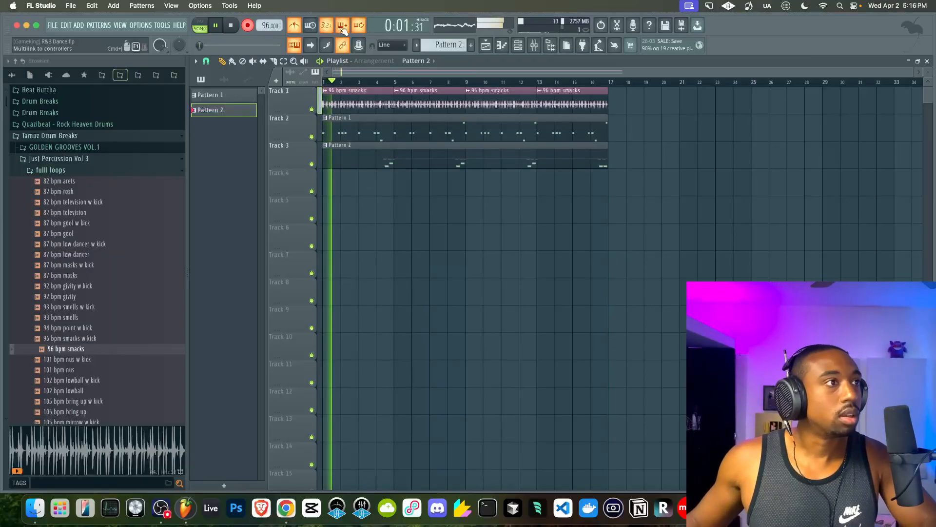
# - Create an empty Pattern 3 and stop playback
pyautogui.click(518, 45)
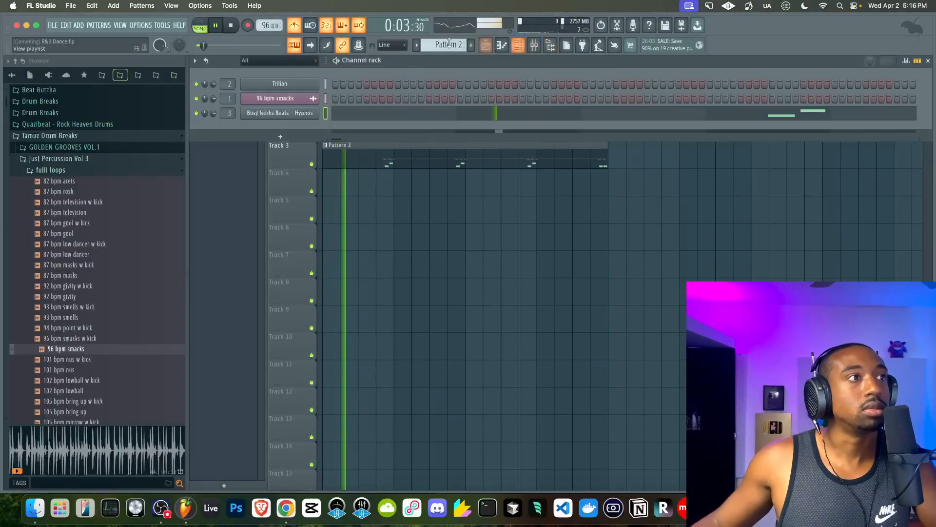
pyautogui.press('F4')
pyautogui.press('space')
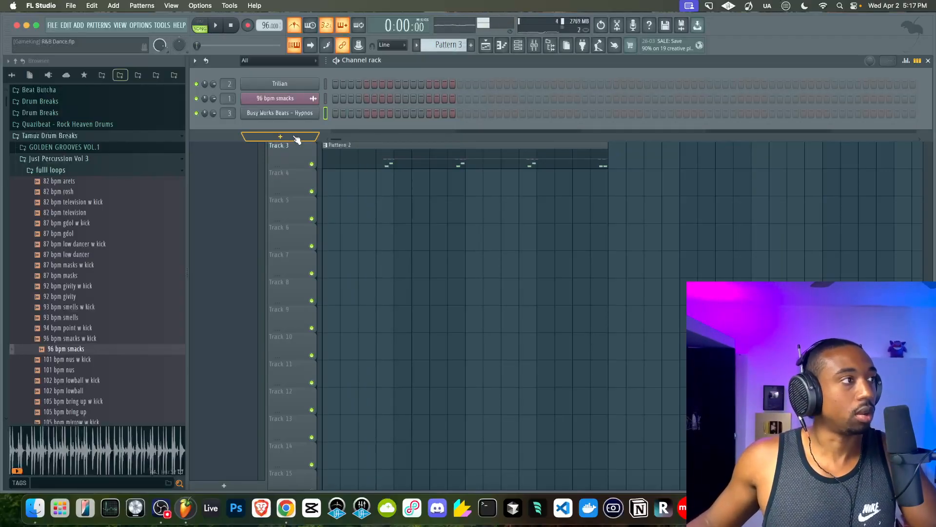
# - Arm the MIC mixer track and record a microphone take of about nine bars onto playlist Track 4
pyautogui.click(536, 48)
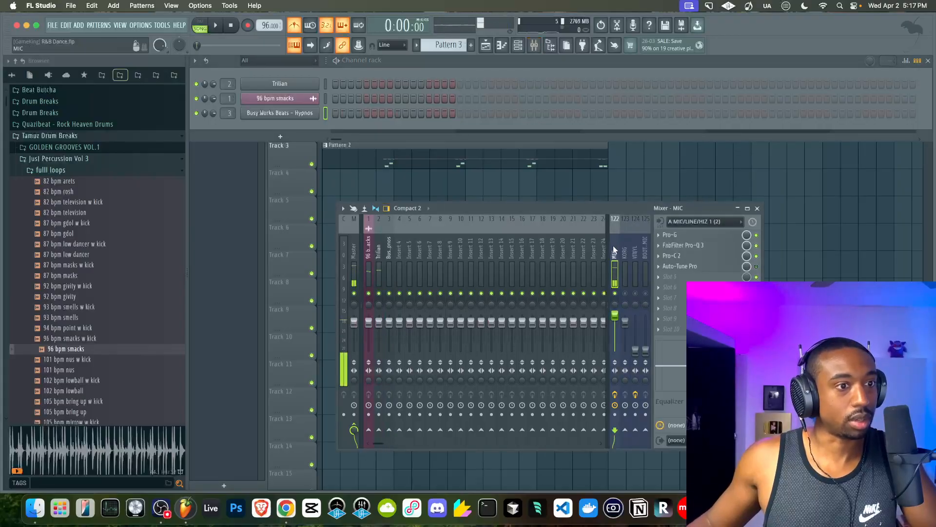
pyautogui.click(249, 27)
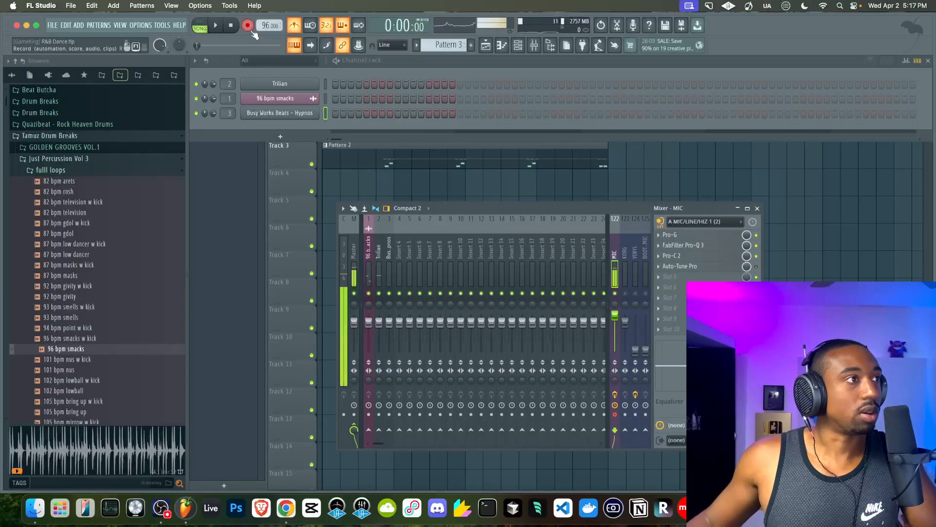
pyautogui.rightClick(494, 195)
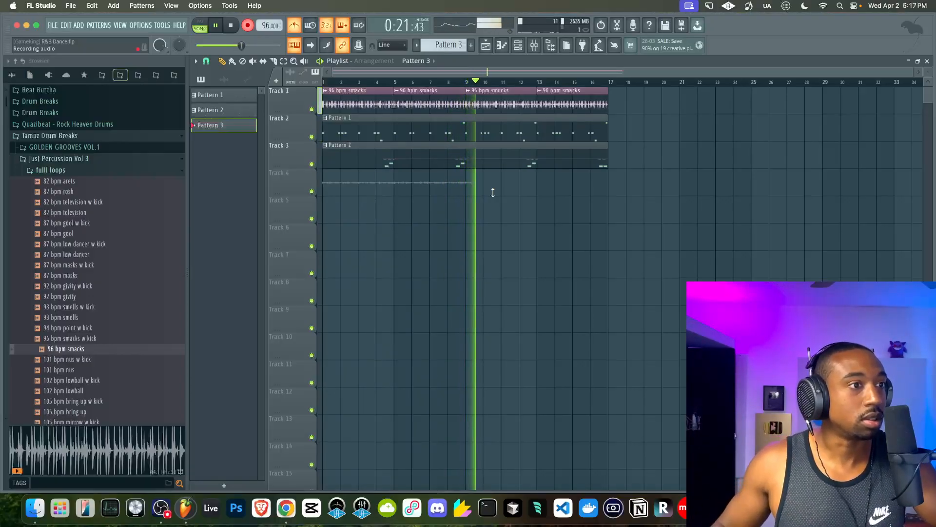
pyautogui.press('space')
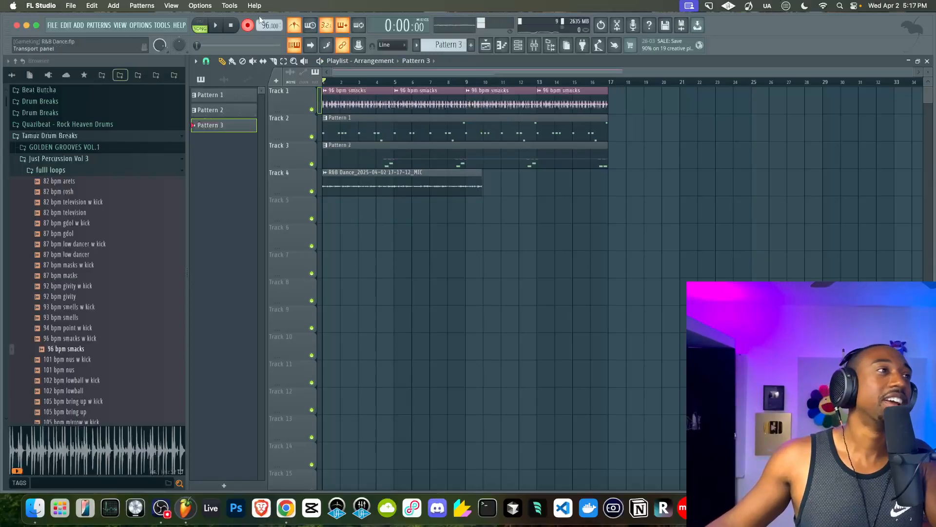
# - Route the recorded microphone clip to mixer track 4, inspect the MIC mixer track, and return to the playlist
pyautogui.doubleClick(360, 186)
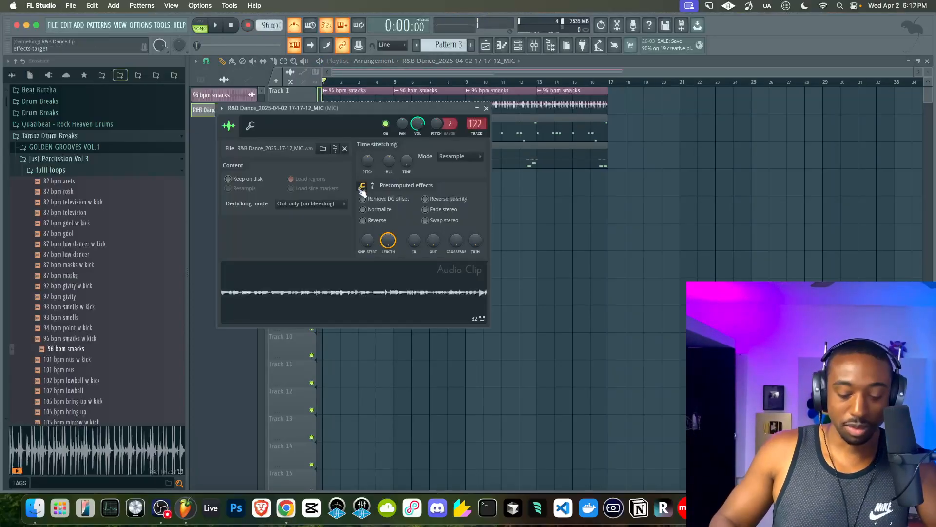
pyautogui.press('F9')
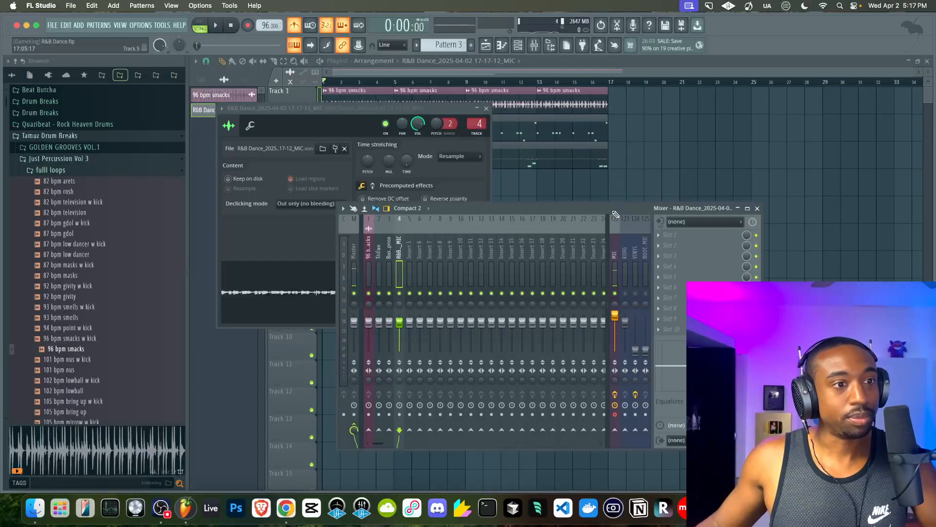
pyautogui.click(616, 256)
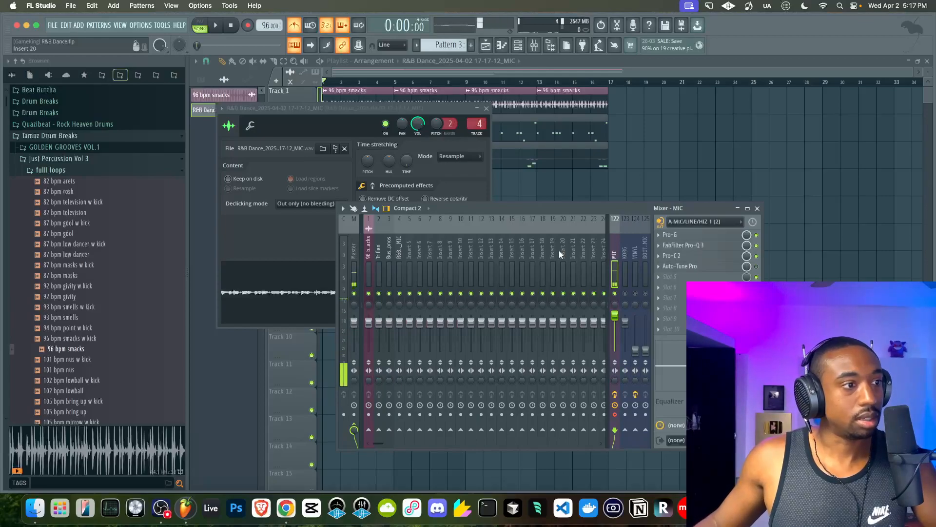
pyautogui.click(625, 196)
# - Rename the recorded microphone clip as Vox Rhythm and restart playback from the beginning
pyautogui.press('F2')
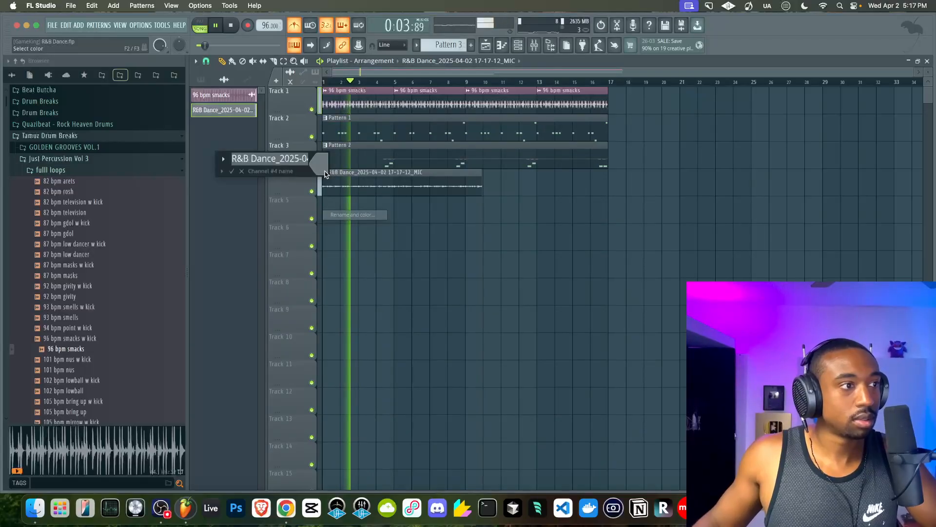
pyautogui.write('Vox Rhythm')
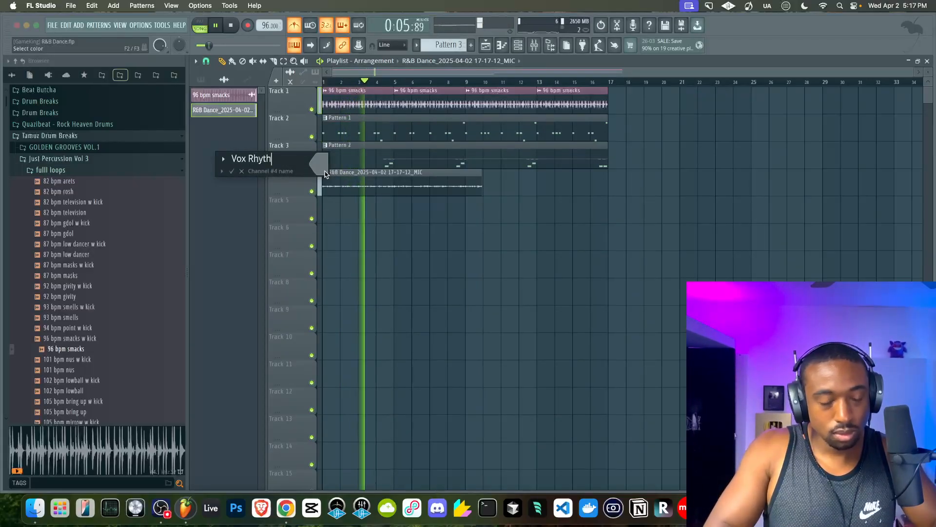
pyautogui.press('Return')
pyautogui.press('space')
pyautogui.press('space')
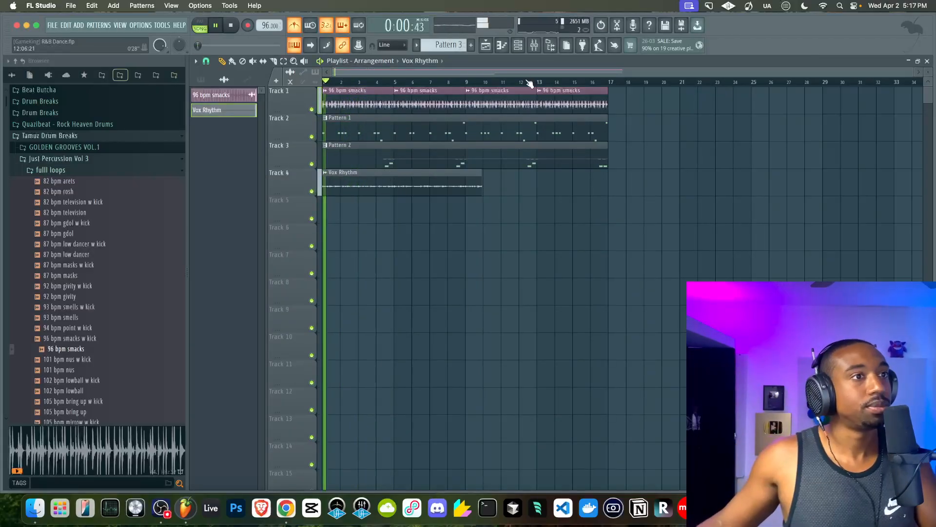
# - Return to Pattern 3 and add a BusyWorksBeats - Hercules instrument to the channel rack
pyautogui.press('F6')
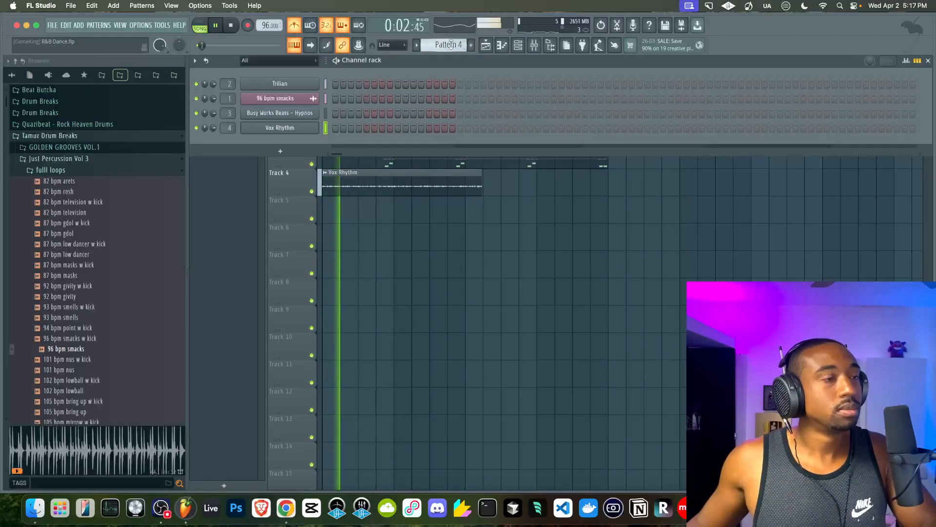
pyautogui.press('F6')
pyautogui.click(517, 46)
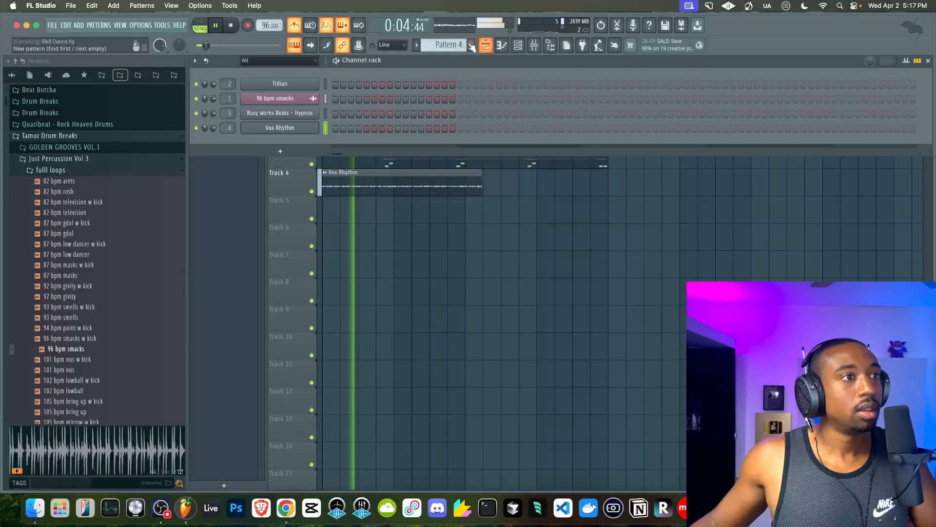
pyautogui.moveTo(451, 45); pyautogui.dragTo(451, 49)
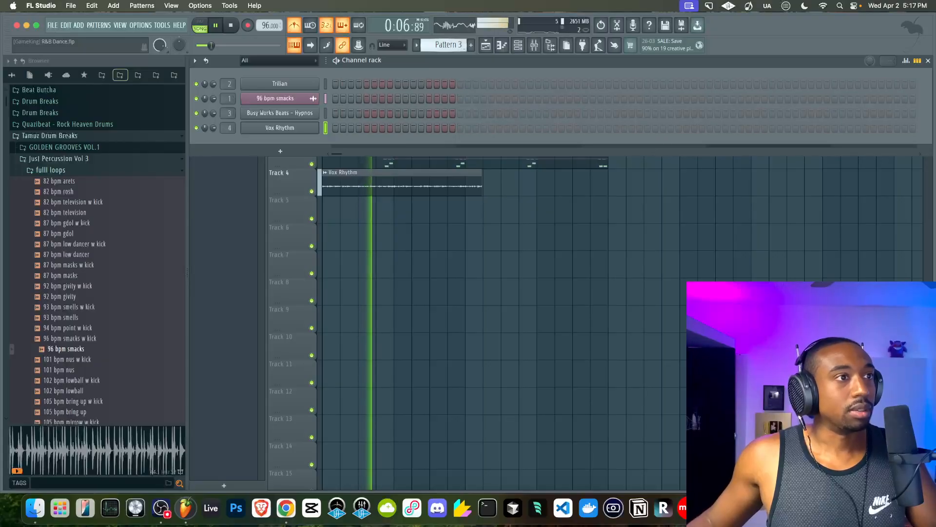
pyautogui.click(283, 152)
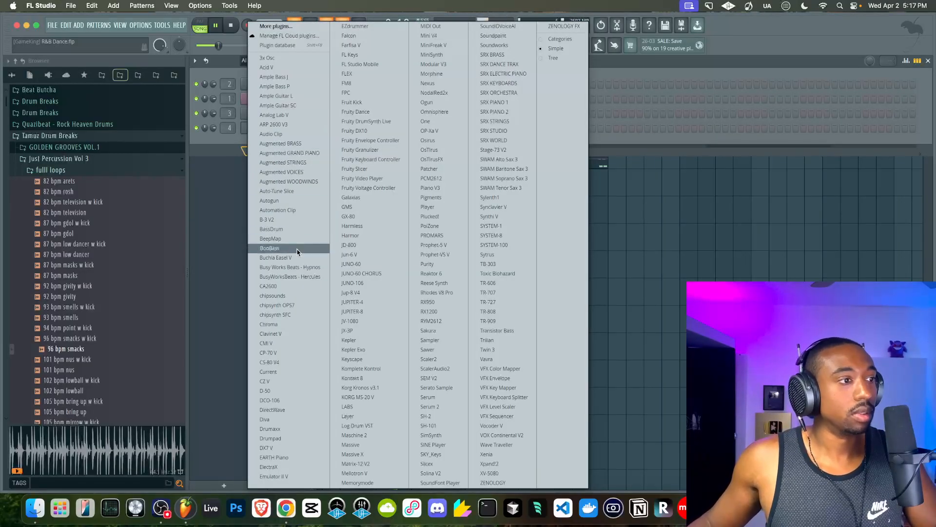
pyautogui.click(296, 278)
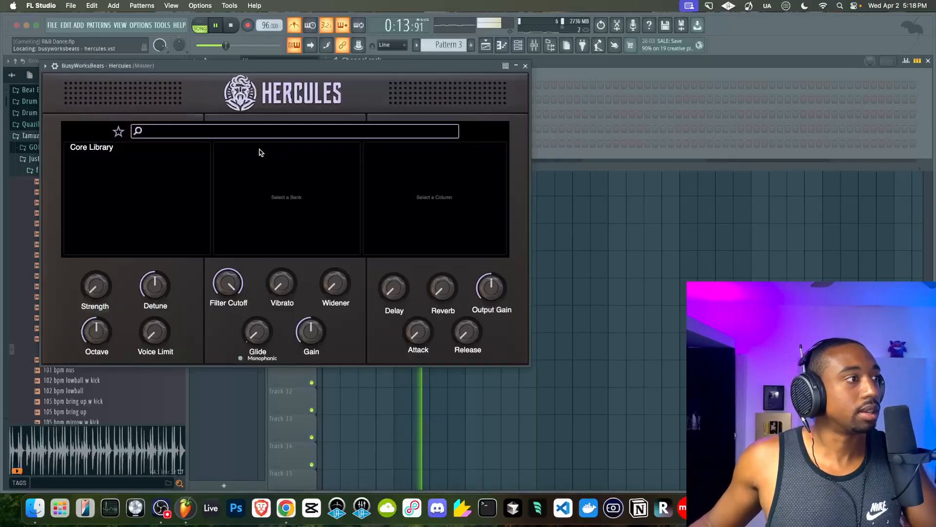
# - Turn off the metronome and load the Broken Time pluck from the Hercules Core Library after auditioning Belle and Brick
pyautogui.click(140, 151)
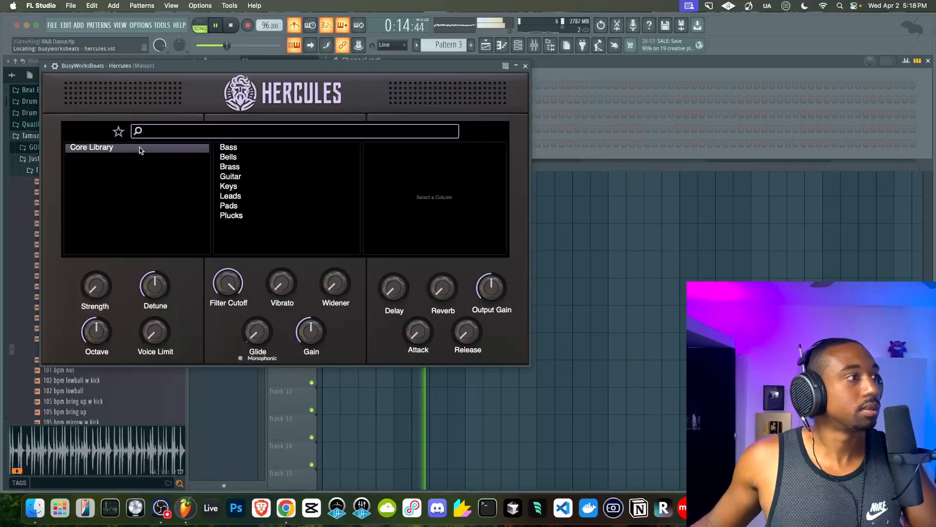
pyautogui.click(294, 24)
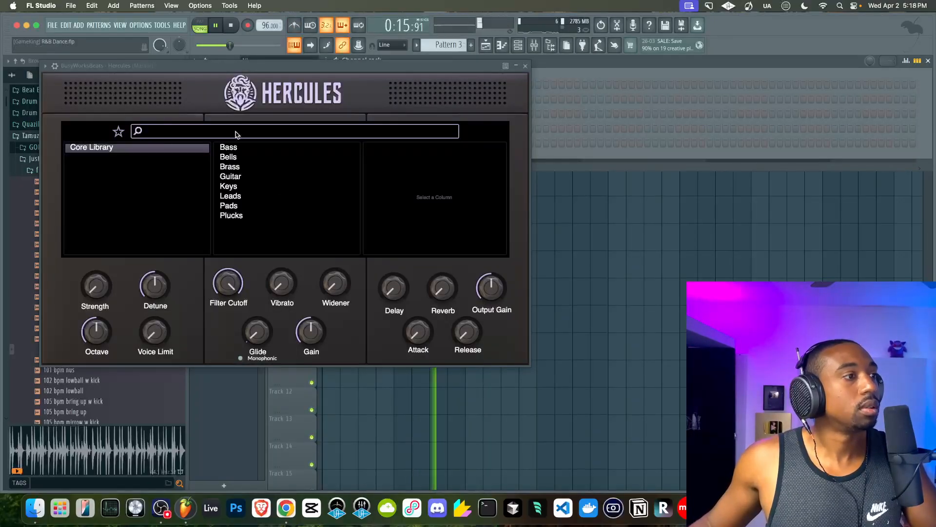
pyautogui.click(237, 188)
pyautogui.click(233, 215)
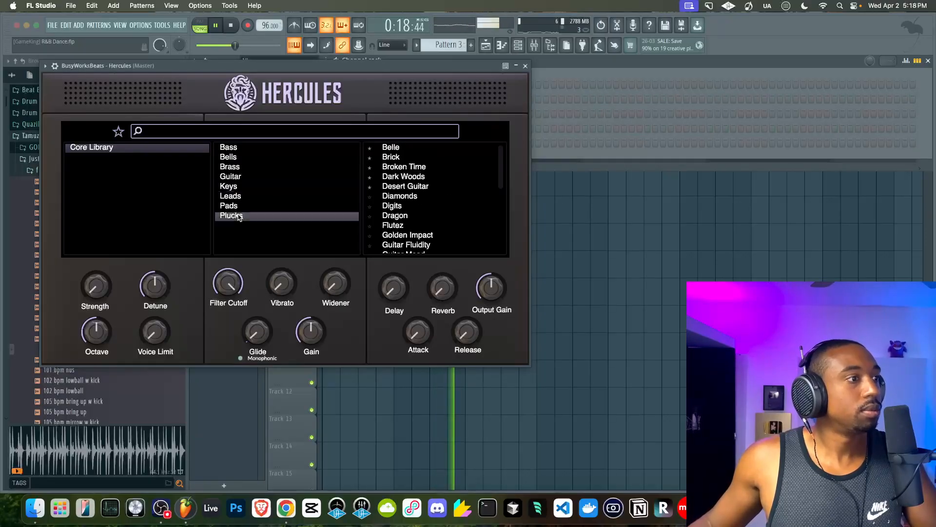
pyautogui.click(417, 149)
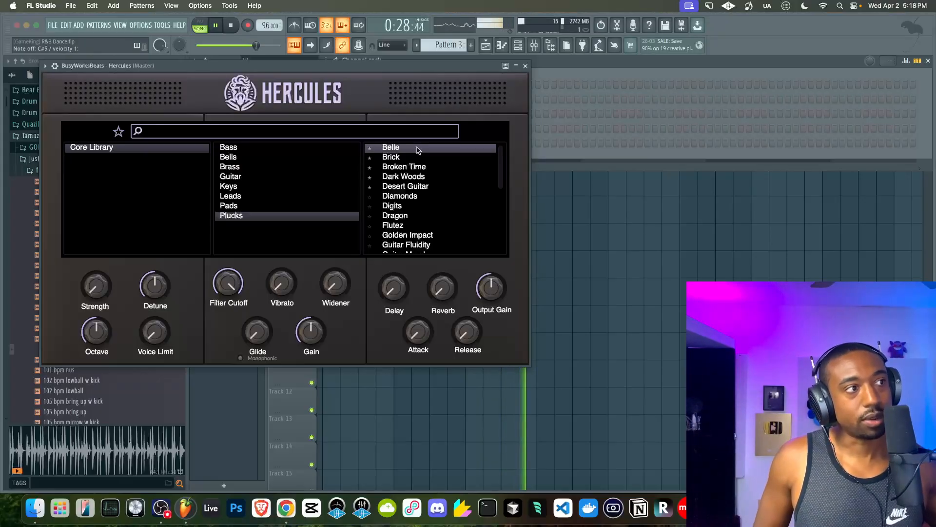
pyautogui.click(407, 157)
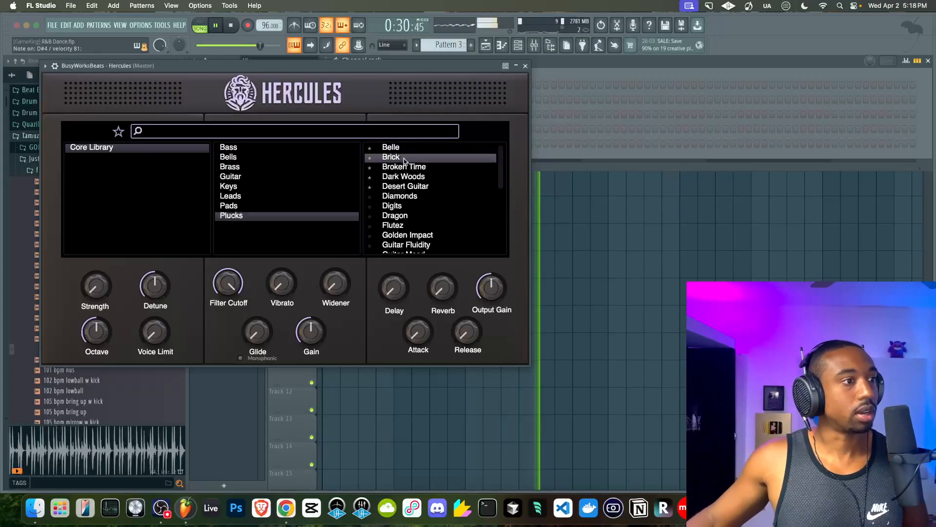
pyautogui.click(409, 166)
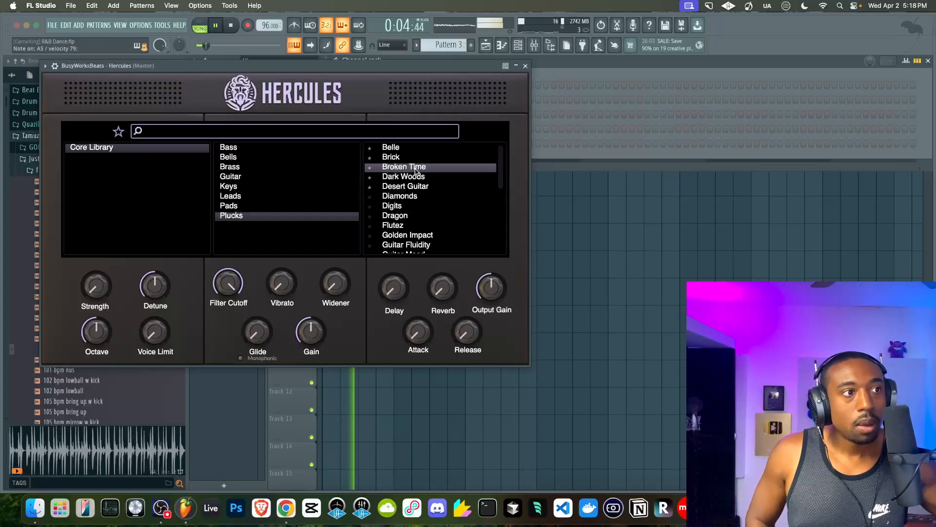
# - Route Hercules to mixer track 5 and record a pluck part into Pattern 3 over about eight bars of the playlist
pyautogui.press('space')
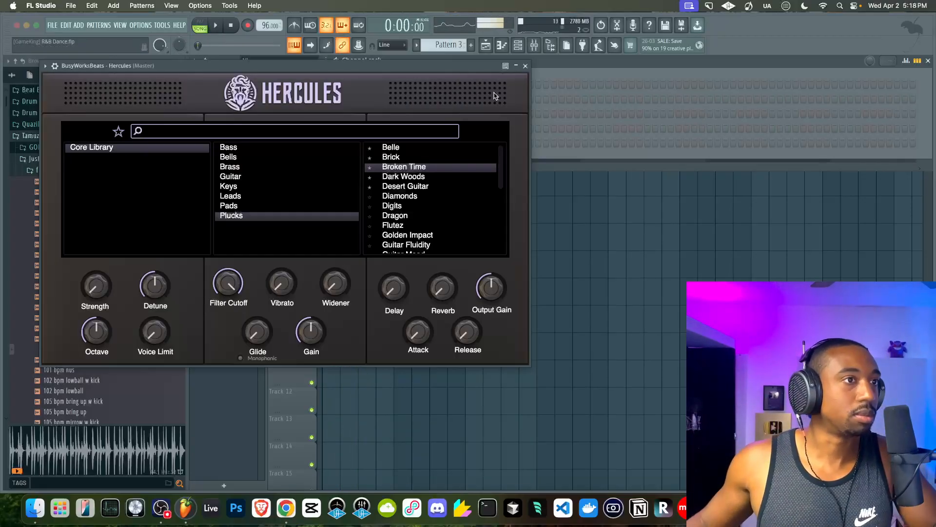
pyautogui.click(525, 67)
pyautogui.press('F9')
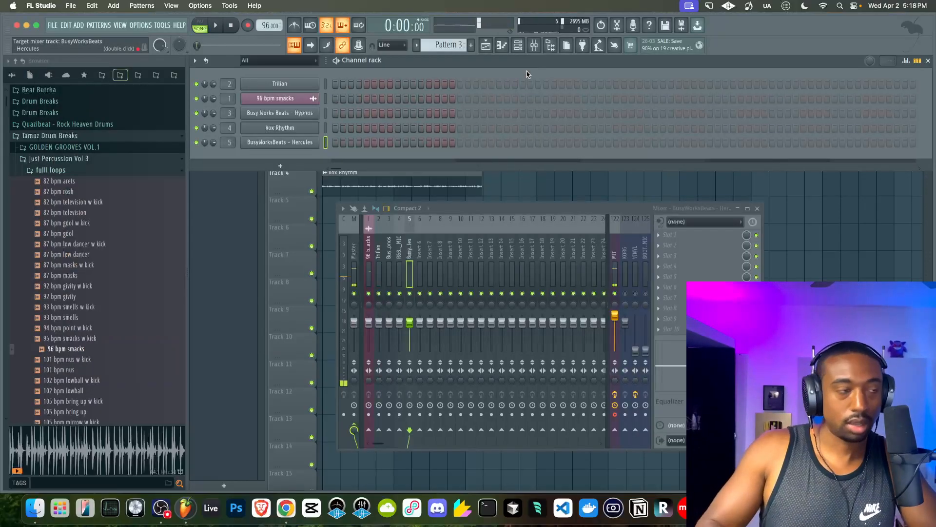
pyautogui.press('F5')
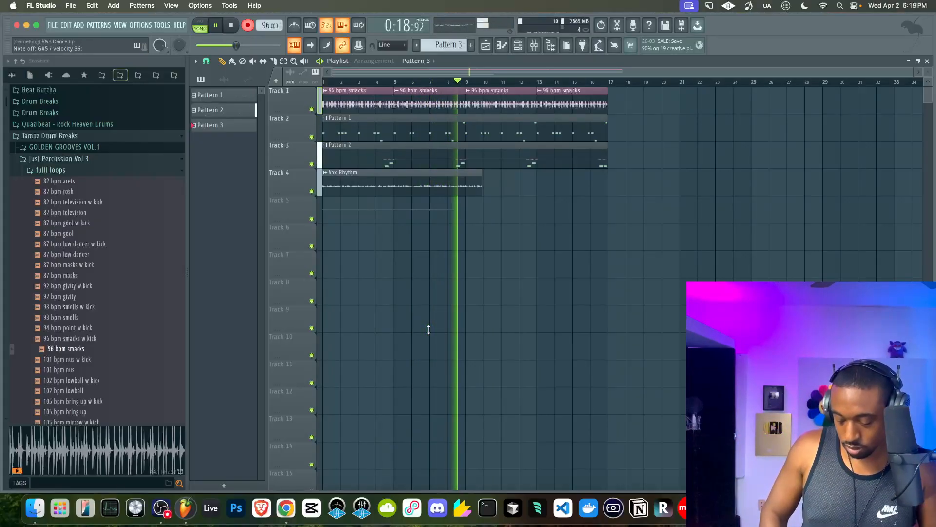
pyautogui.press('space')
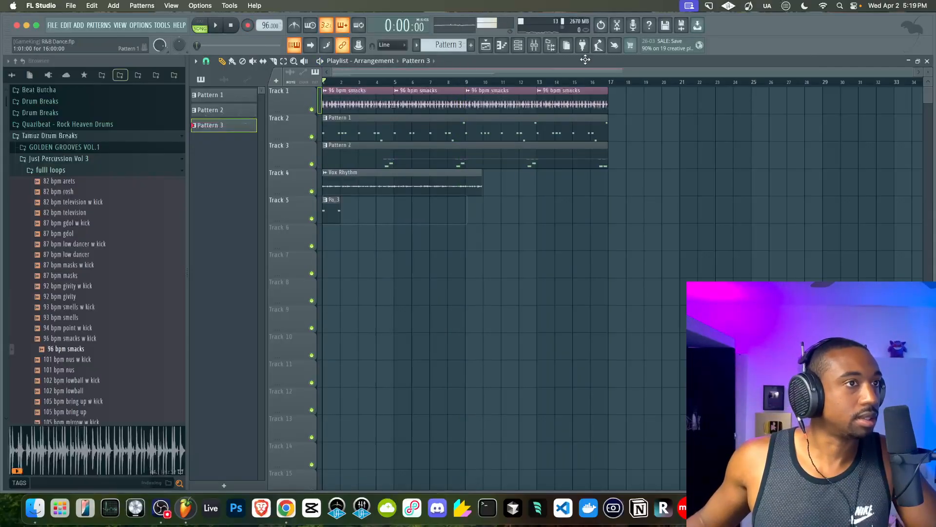
# - Disarm the MIC mixer track, restart playback, and extend the Pattern 3 clip on Track 5 to eight bars
pyautogui.press('F9')
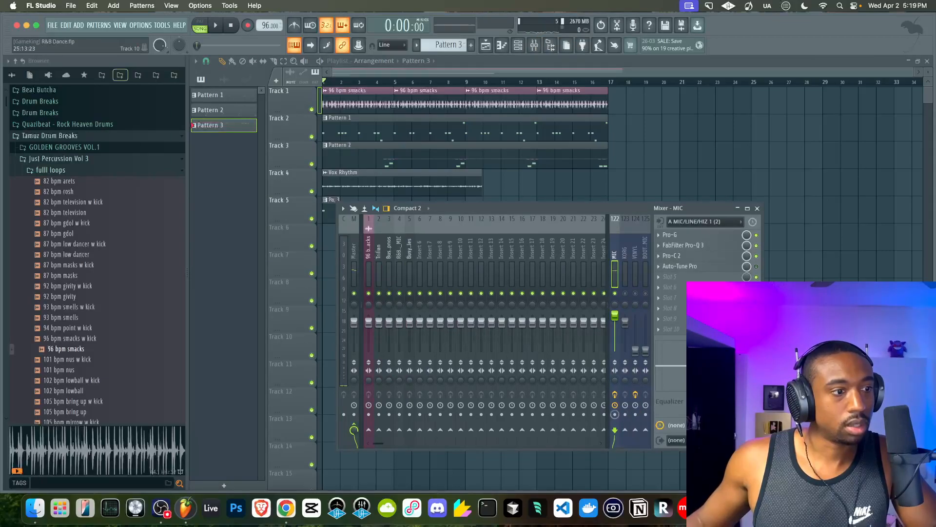
pyautogui.press('F9')
pyautogui.press('space')
pyautogui.moveTo(337, 212); pyautogui.dragTo(465, 210)
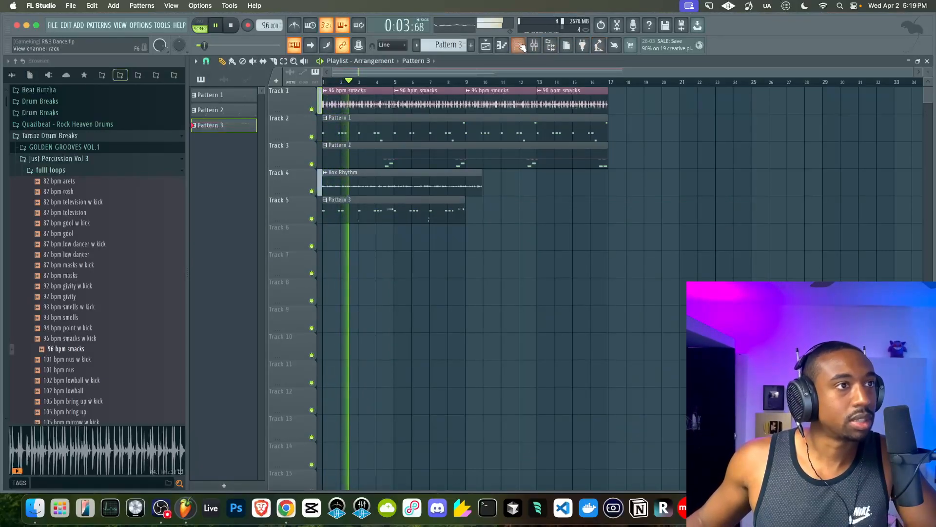
# - Delete the stray MIC recording channel routed to mixer track 122 from the channel rack and return to the playlist
pyautogui.press('F6')
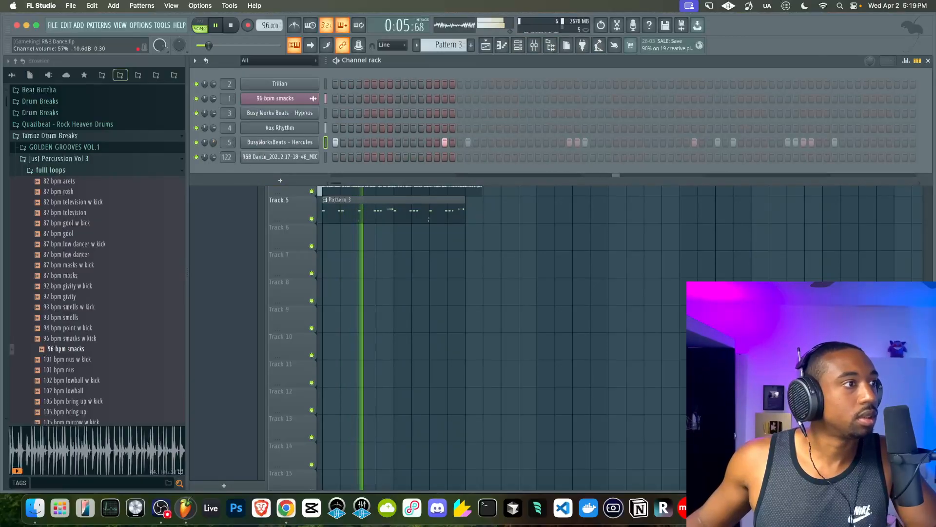
pyautogui.rightClick(315, 157)
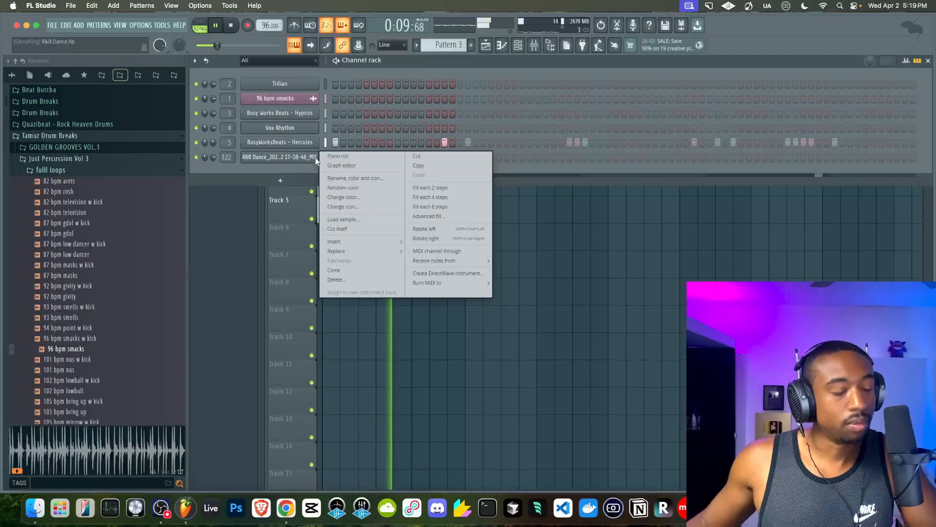
pyautogui.press('d')
pyautogui.press('F6')
pyautogui.moveTo(464, 205); pyautogui.dragTo(483, 205)
pyautogui.click(351, 205)
pyautogui.hotkey('ctrl', 'b')
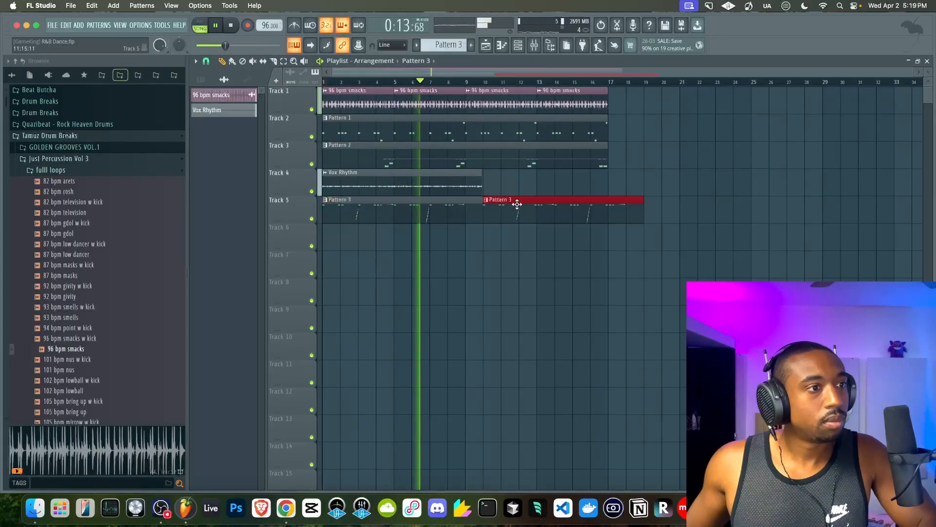
pyautogui.click(481, 200)
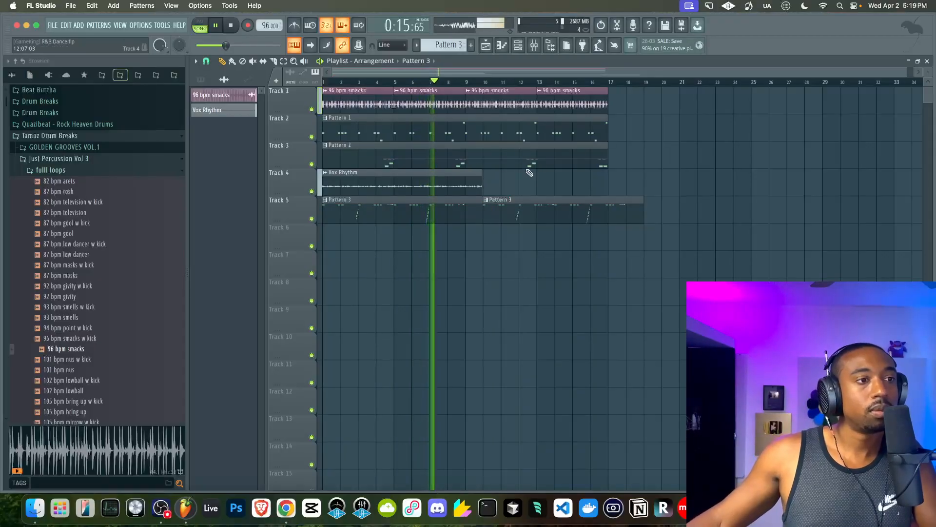
pyautogui.rightClick(632, 208)
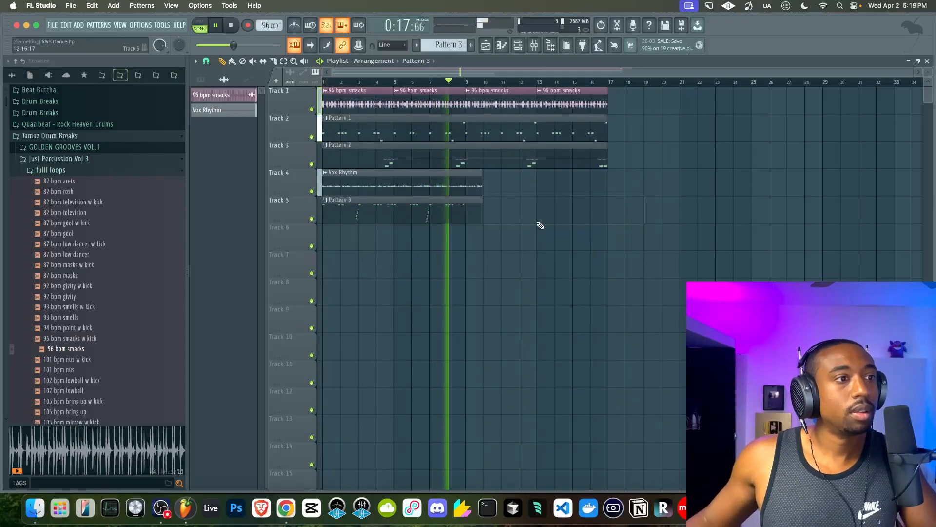
pyautogui.moveTo(482, 216); pyautogui.dragTo(462, 216)
# - Duplicate the eight-bar Pattern 3 clip on Track 5 directly after itself and play the arrangement from the start
pyautogui.press('space')
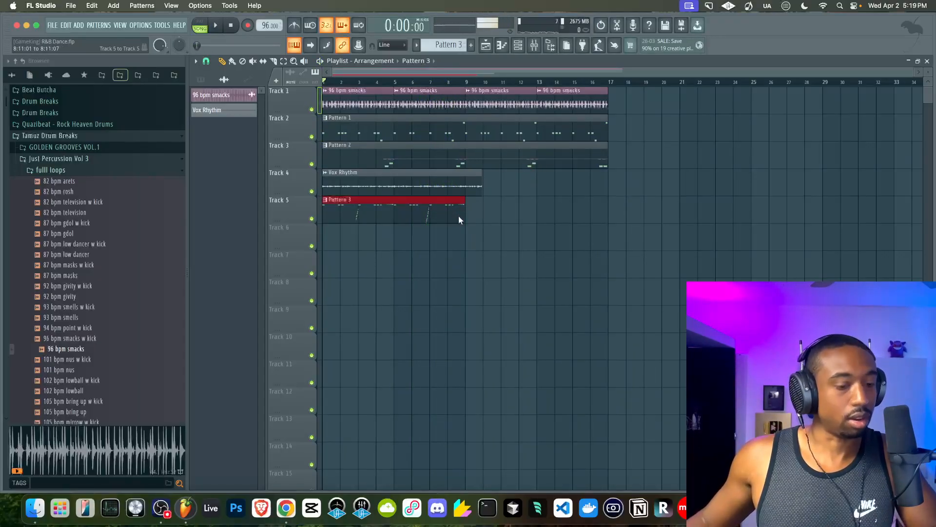
pyautogui.hotkey('ctrl', 'b')
pyautogui.click(485, 276)
pyautogui.press('space')
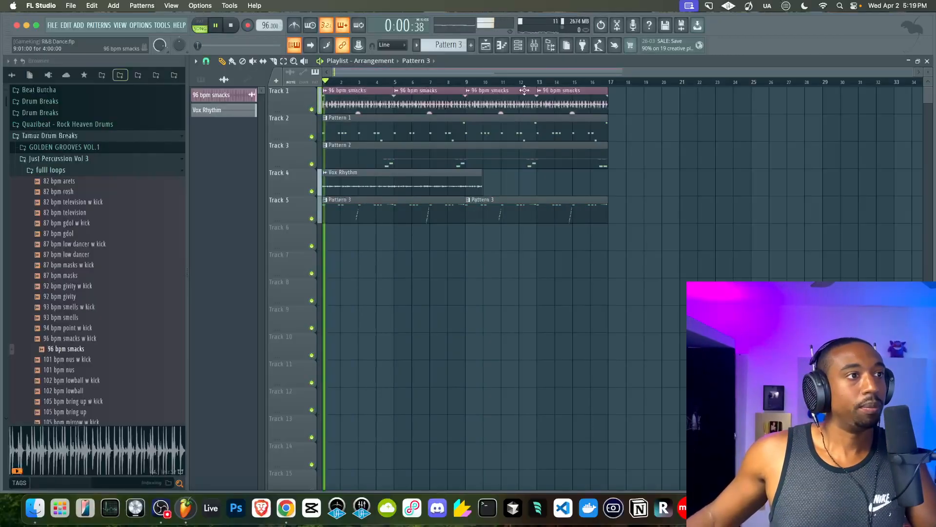
# - Stop playback, create an empty Pattern 4, and add a Serum 2 instrument to the channel rack
pyautogui.click(518, 48)
pyautogui.press('F4')
pyautogui.press('space')
pyautogui.click(280, 166)
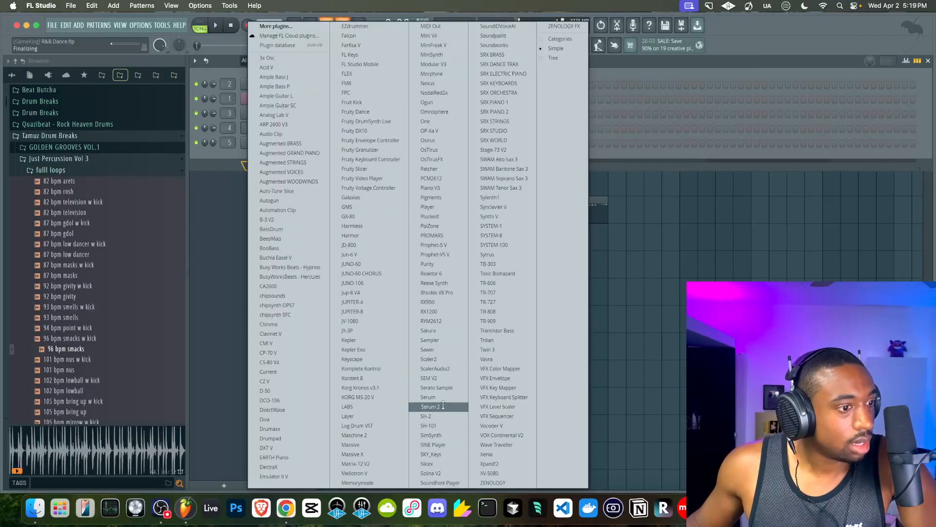
pyautogui.click(430, 406)
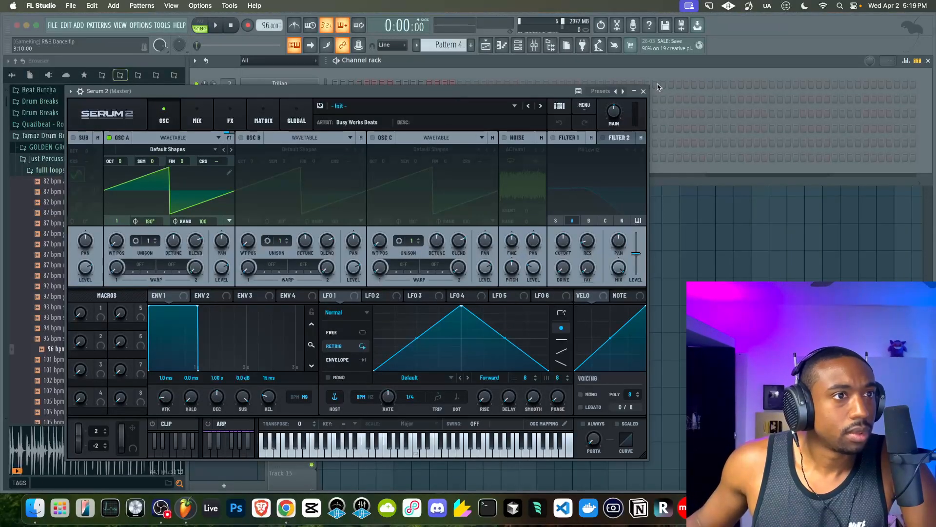
# - Close Serum 2 and load Rhodes V8 Pro in its place from the channel's options
pyautogui.click(643, 92)
pyautogui.click(303, 158)
pyautogui.rightClick(302, 161)
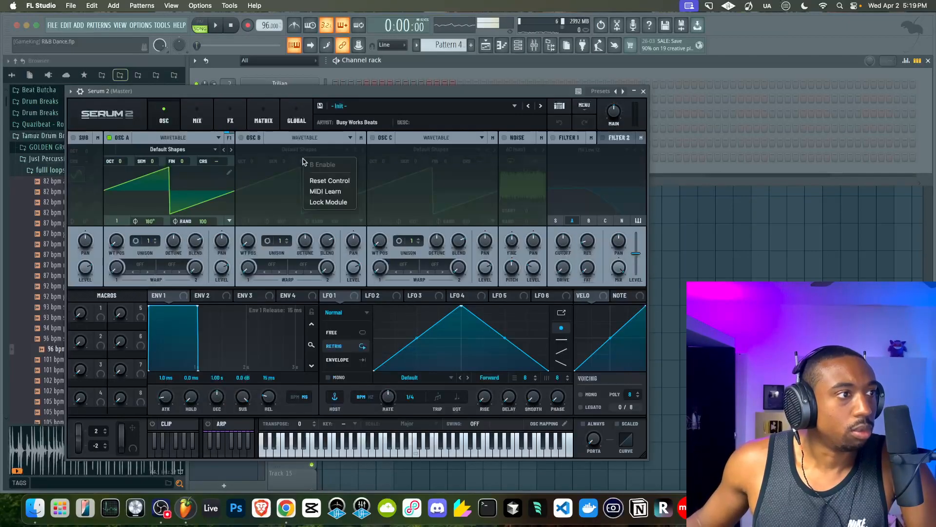
pyautogui.click(643, 91)
pyautogui.click(643, 91)
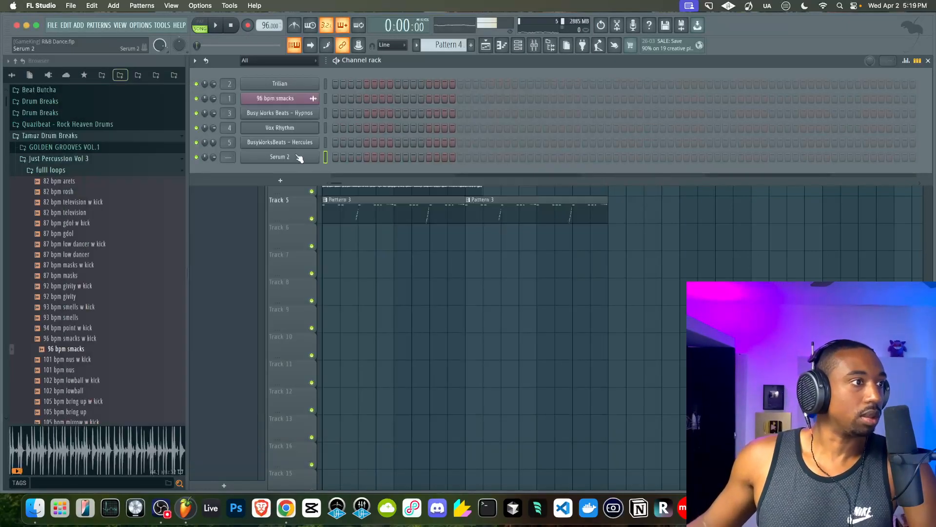
pyautogui.rightClick(318, 153)
pyautogui.moveTo(361, 242)
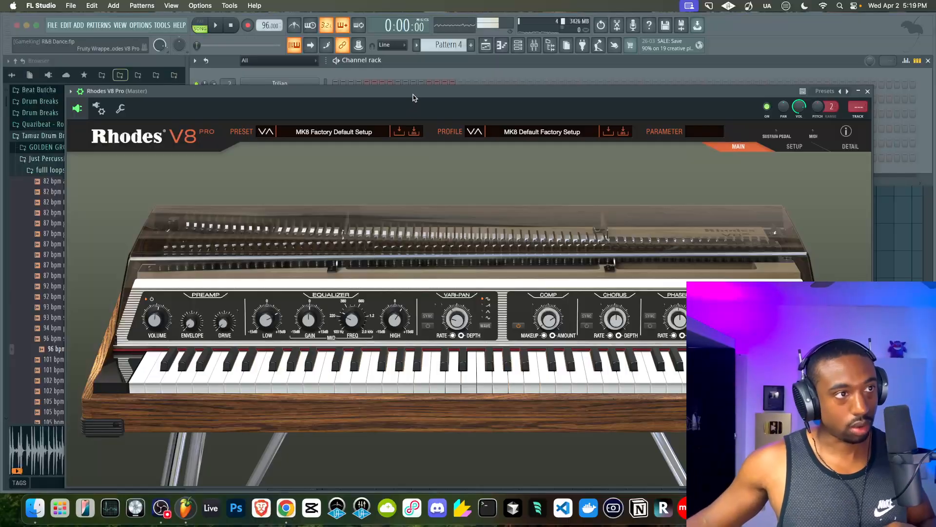
# - Route Rhodes V8 Pro to mixer track 6 and arrange its window and the mixer window so both can be seen
pyautogui.moveTo(412, 99); pyautogui.dragTo(503, 147)
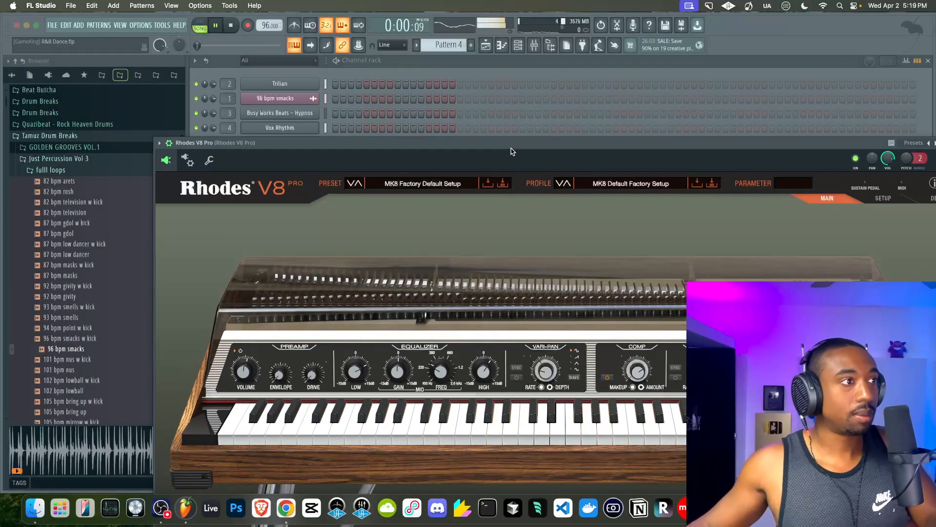
pyautogui.moveTo(280, 144); pyautogui.dragTo(263, 203)
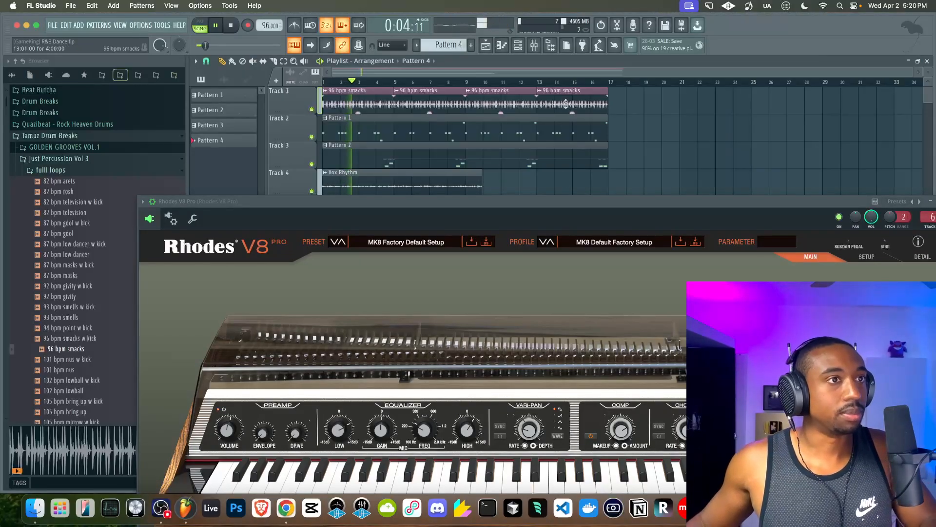
pyautogui.click(535, 46)
pyautogui.moveTo(573, 203); pyautogui.dragTo(621, 98)
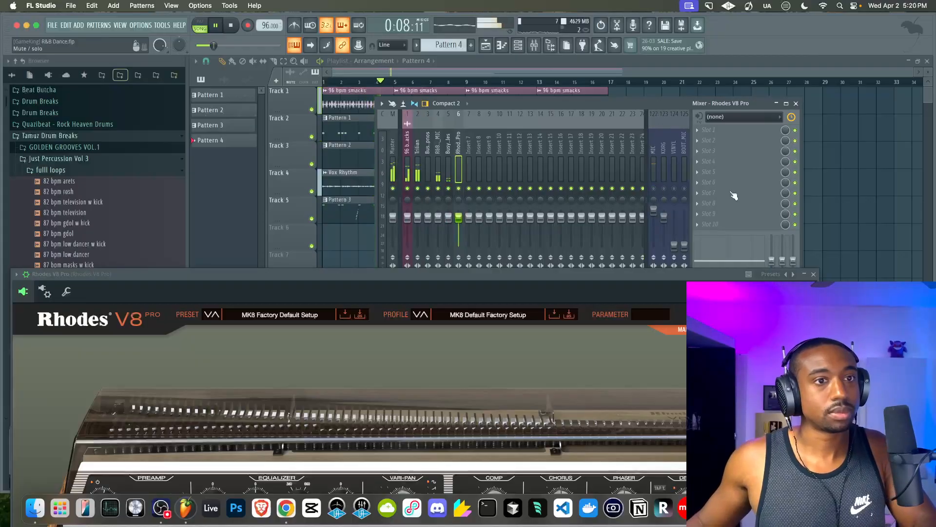
# - Inspect the MIC track in the mixer during playback and close the mixer to return to the playlist
pyautogui.rightClick(829, 207)
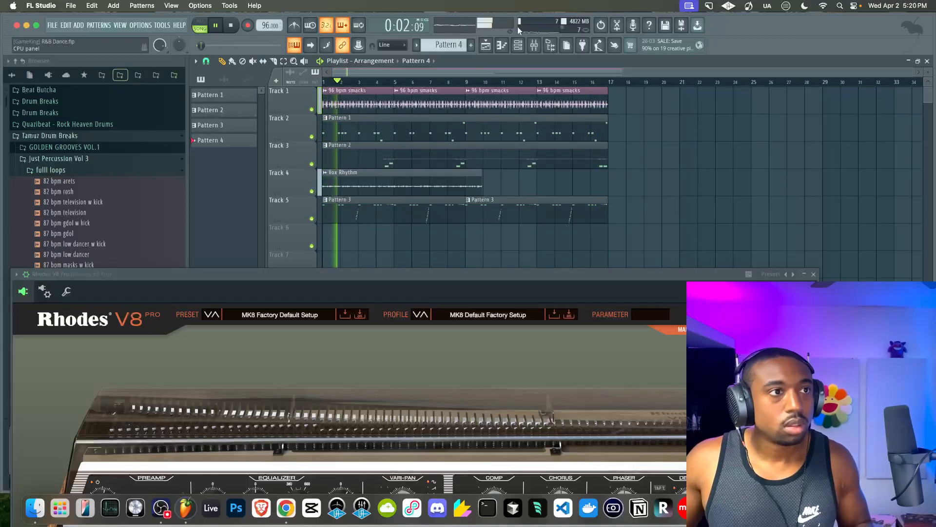
pyautogui.click(544, 45)
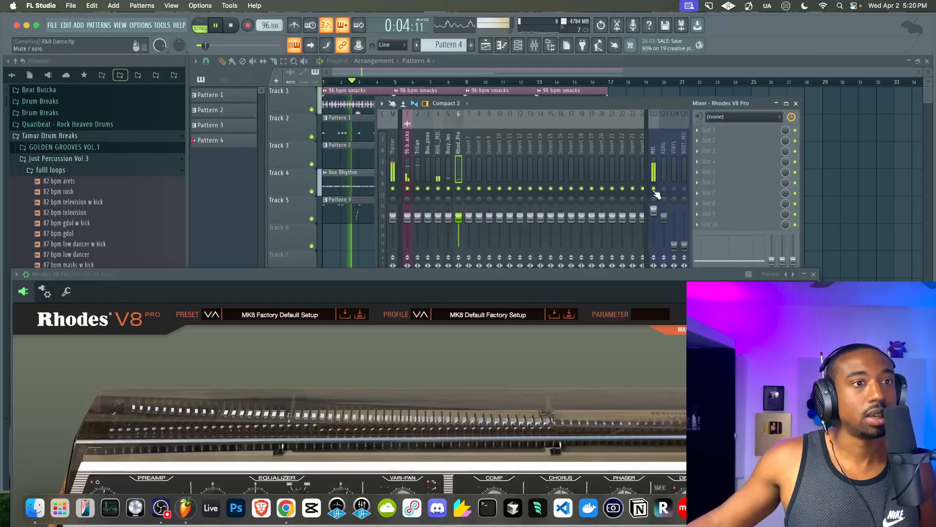
pyautogui.click(796, 104)
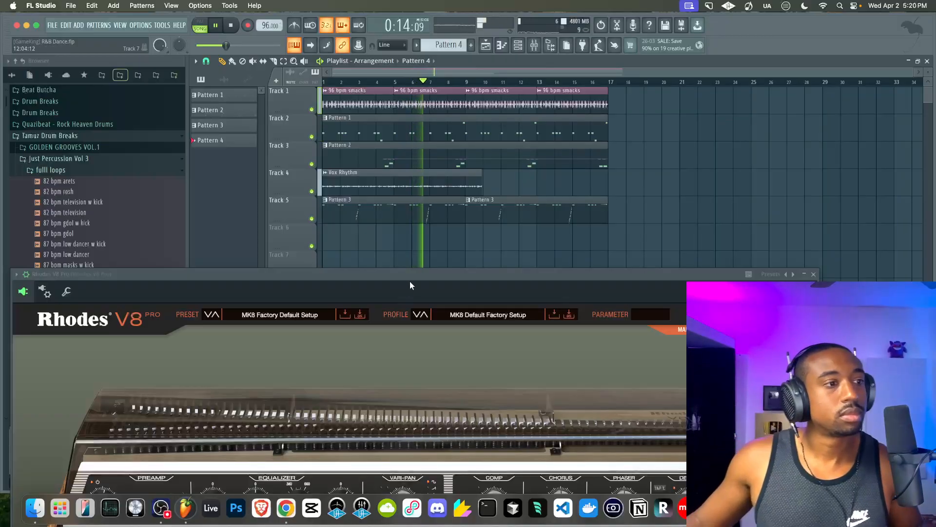
# - Close Rhodes V8 Pro and record an eight-bar keys part into Pattern 4 on Track 6 from bar 1
pyautogui.click(814, 274)
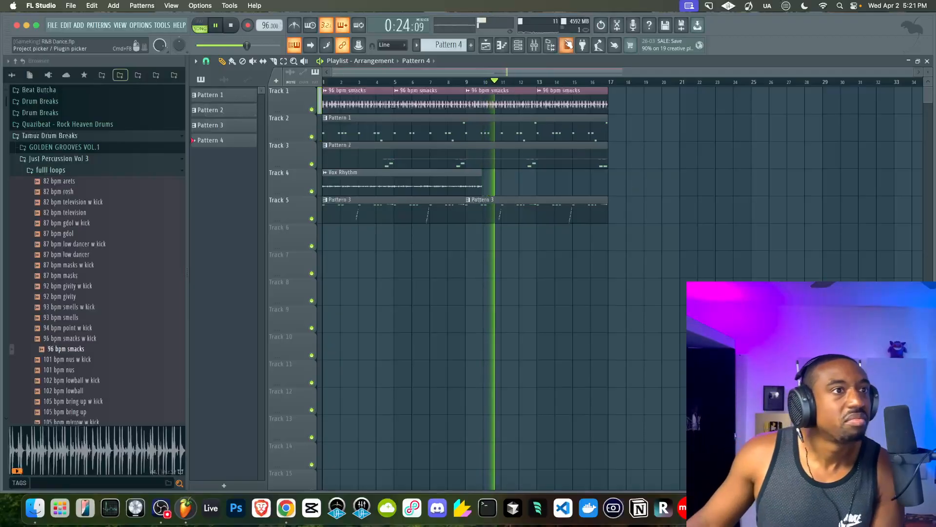
pyautogui.press('F9')
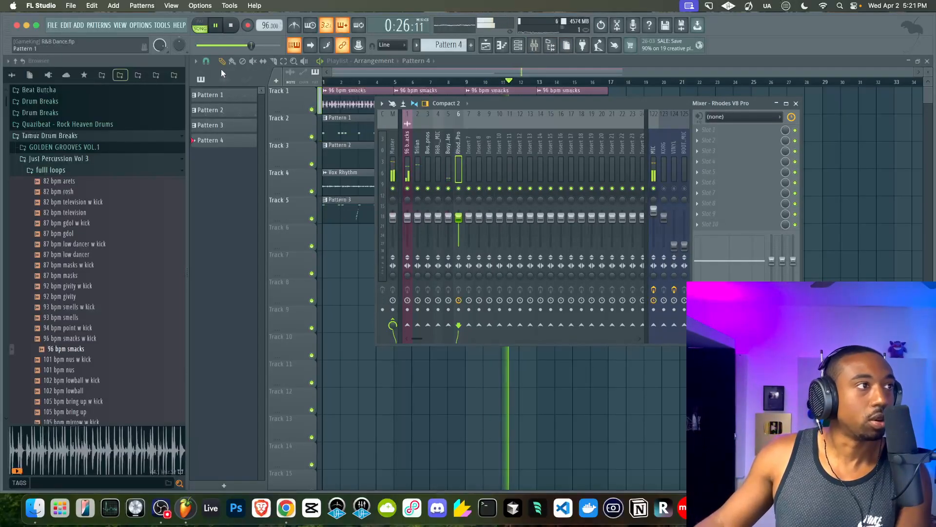
pyautogui.press('F9')
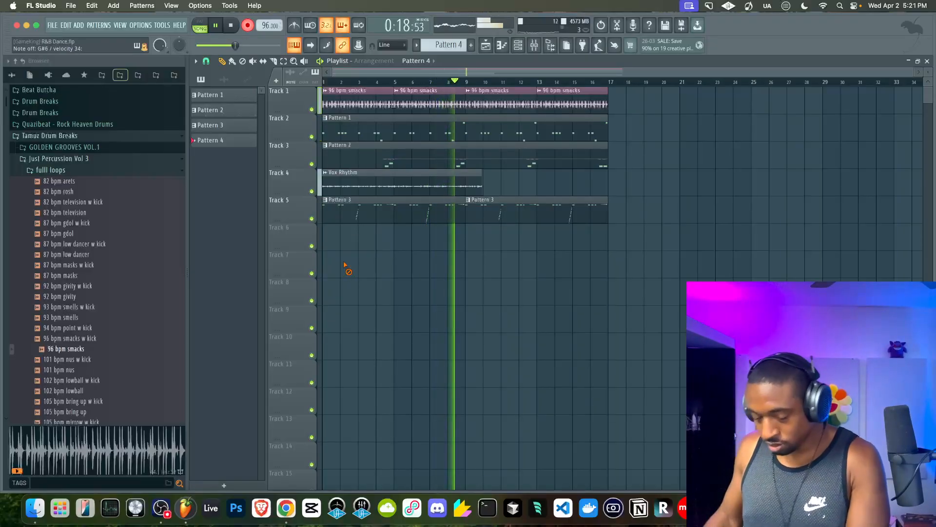
pyautogui.moveTo(345, 265); pyautogui.dragTo(324, 239)
pyautogui.press('space')
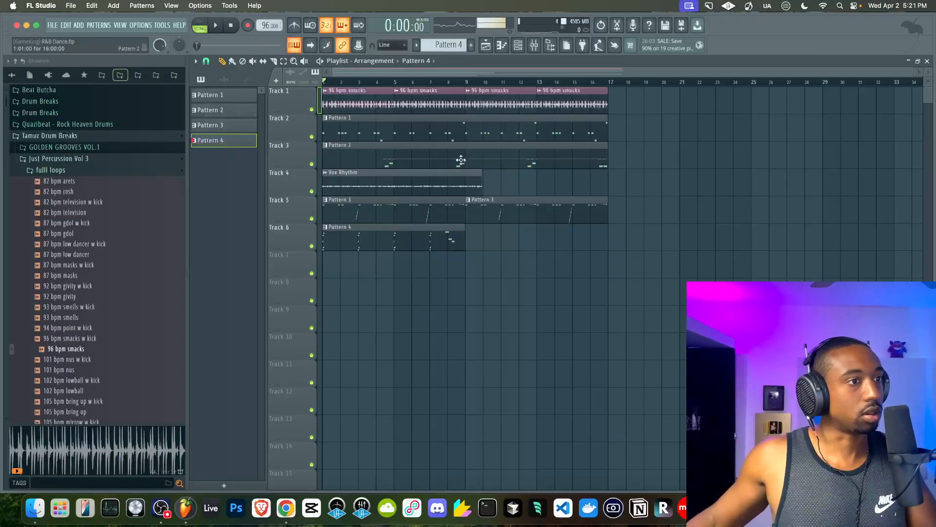
# - Start playback, hide the browser to widen the playlist, and create an empty Pattern 5
pyautogui.press('space')
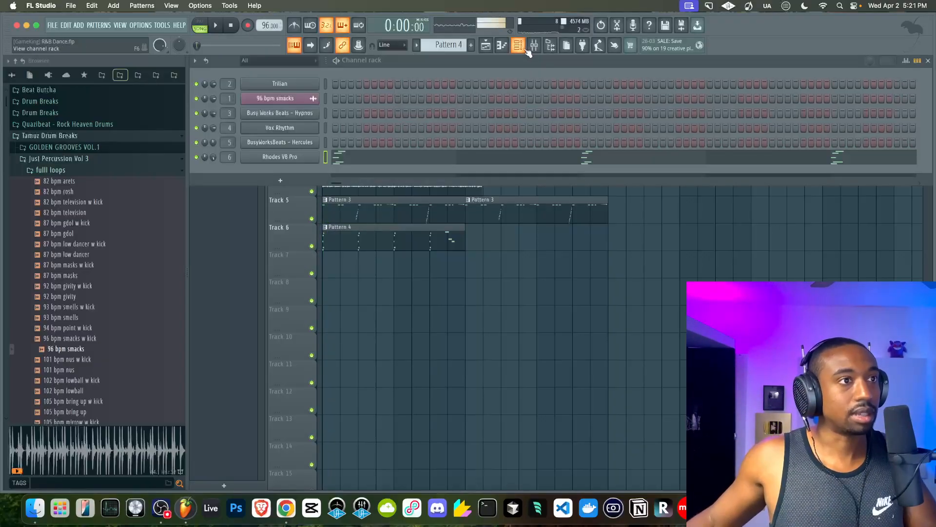
pyautogui.press('space')
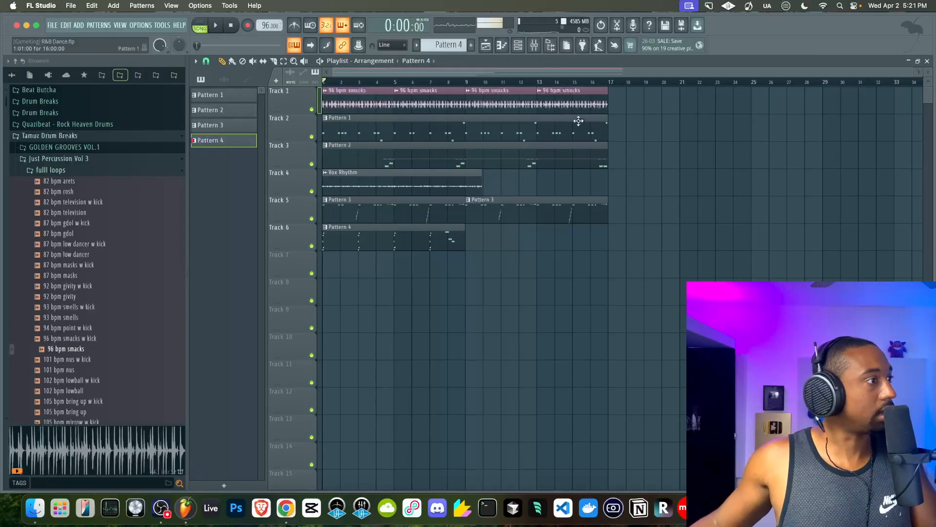
pyautogui.click(550, 46)
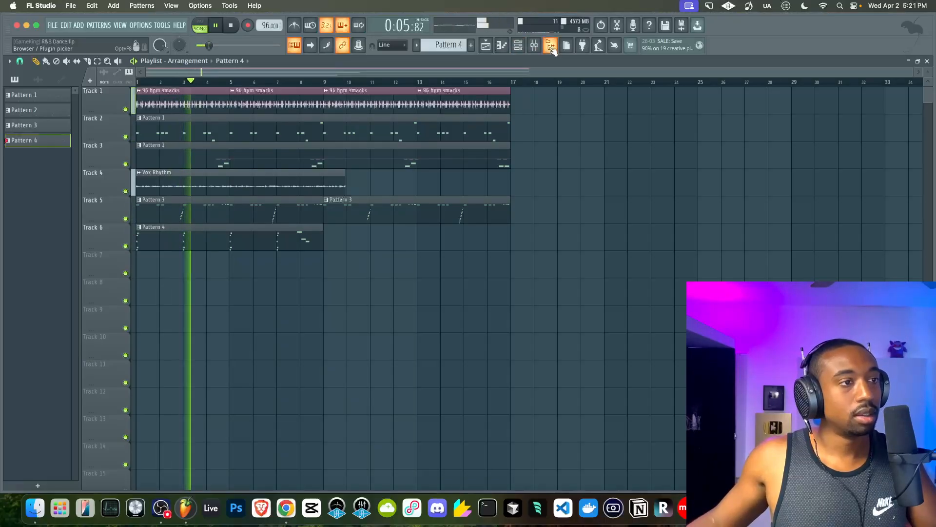
pyautogui.click(526, 48)
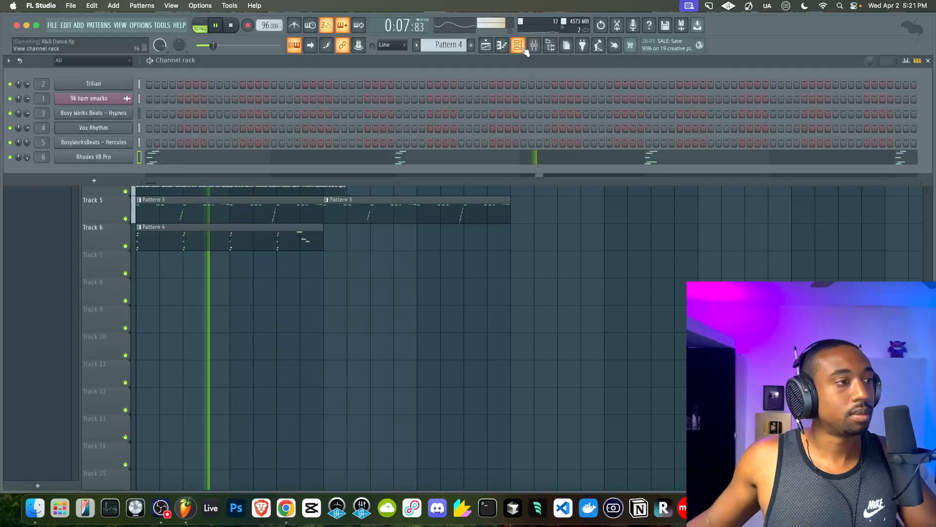
pyautogui.rightClick(525, 244)
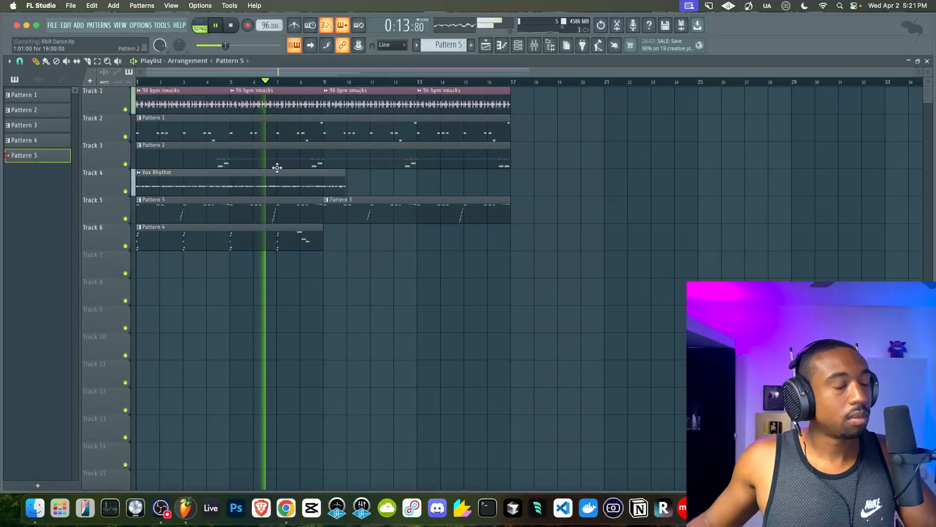
# - Raise the clip volume of Vox Rhythm on Track 4
pyautogui.moveTo(240, 194); pyautogui.dragTo(241, 182)
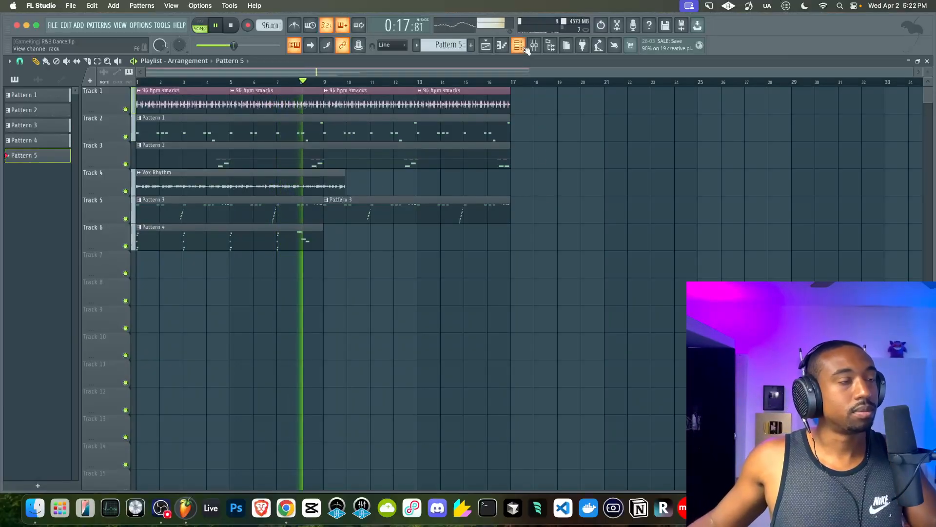
pyautogui.click(314, 244)
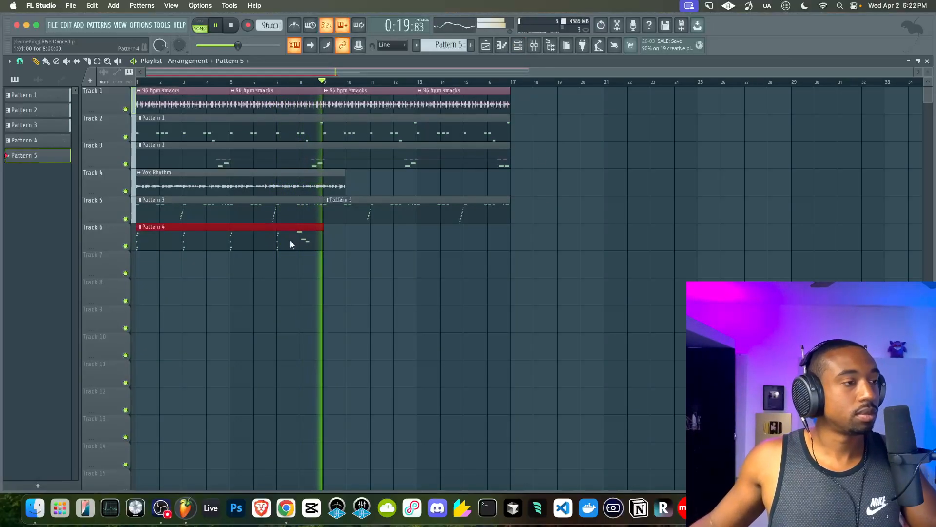
pyautogui.keyDown('super'); pyautogui.click(299, 291); pyautogui.keyUp('super')
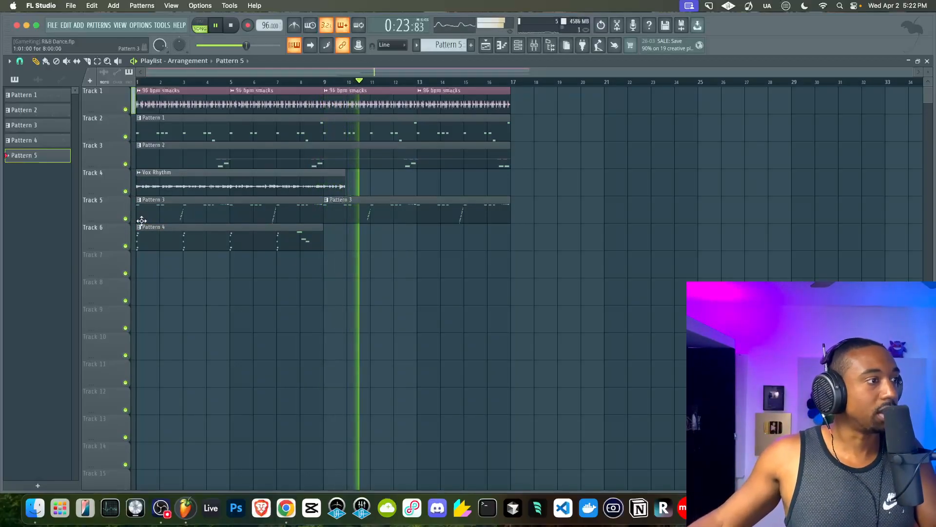
# - Rename Pattern 4 as "harmony" and the 96 bpm smacks loop as "rhythm"
pyautogui.press('F2')
pyautogui.write('harmony')
pyautogui.press('Return')
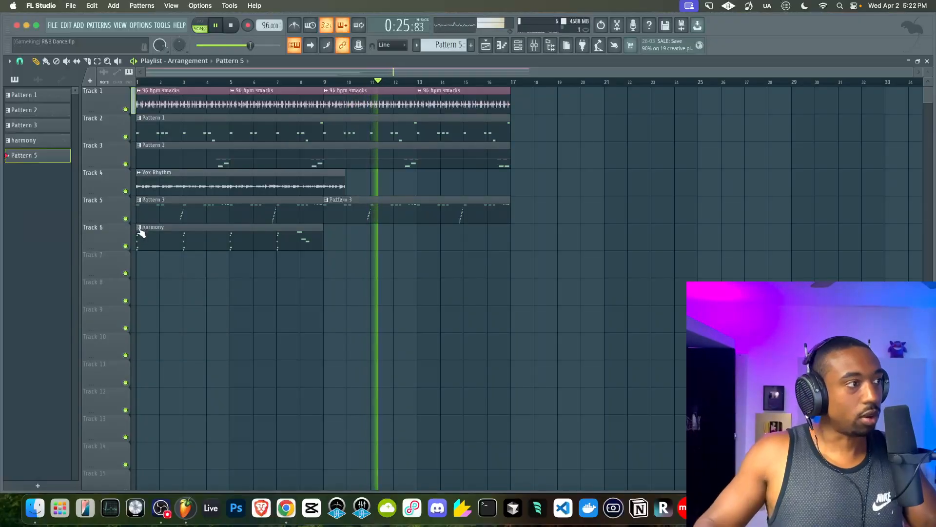
pyautogui.click(139, 91)
pyautogui.click(161, 132)
pyautogui.write('rhythm')
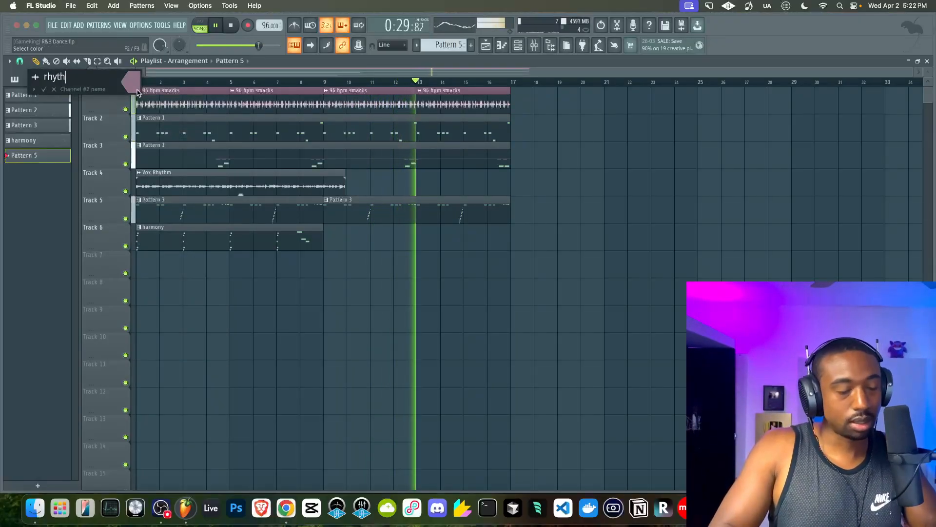
pyautogui.press('Return')
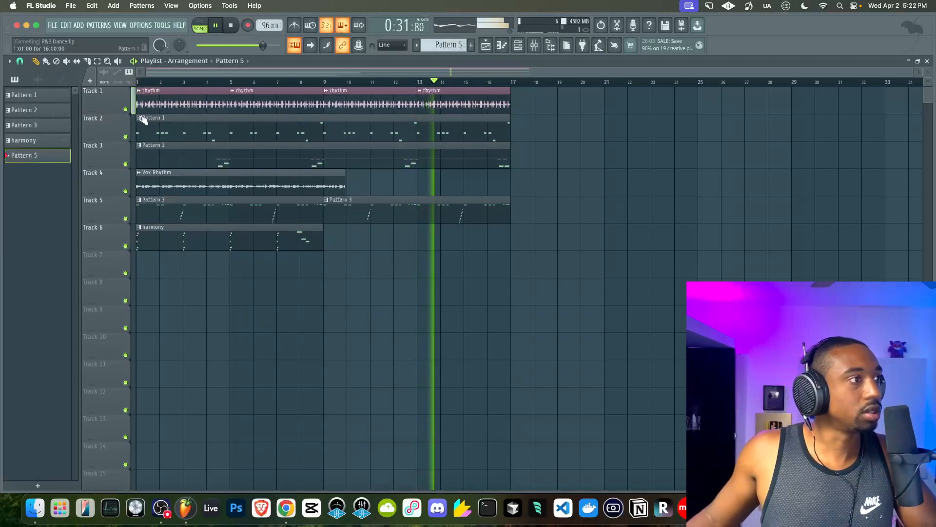
# - Rename Pattern 1 as "contrast" and Pattern 2 as "top line"
pyautogui.click(140, 118)
pyautogui.write('r')
pyautogui.write('contrast')
pyautogui.press('Return')
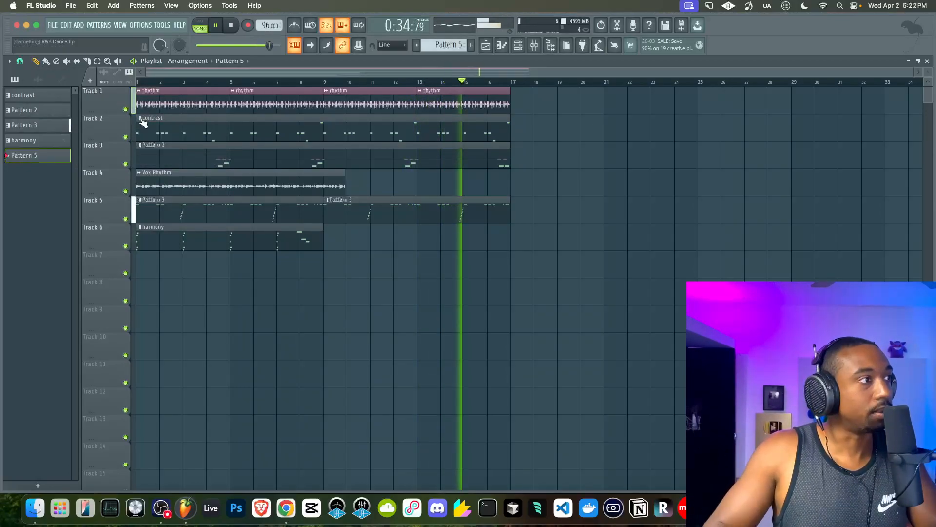
pyautogui.click(139, 145)
pyautogui.press('r')
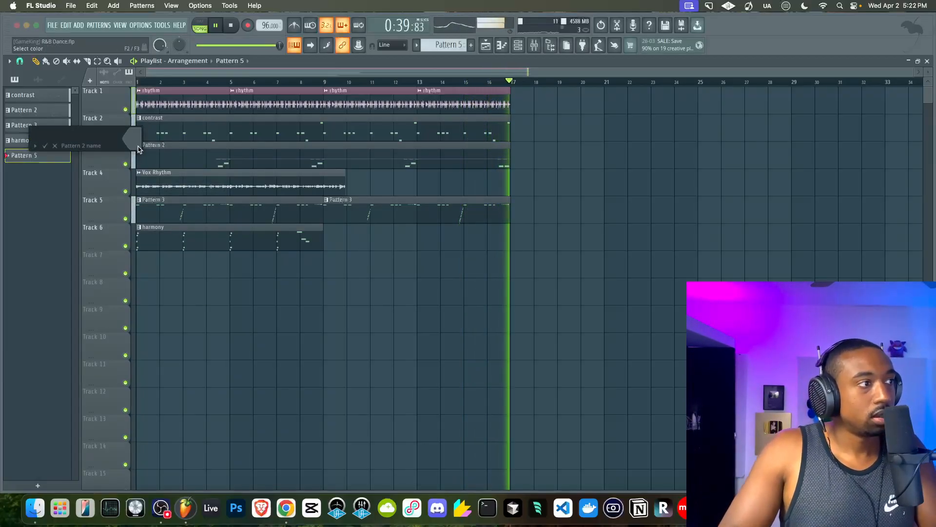
pyautogui.write('top line')
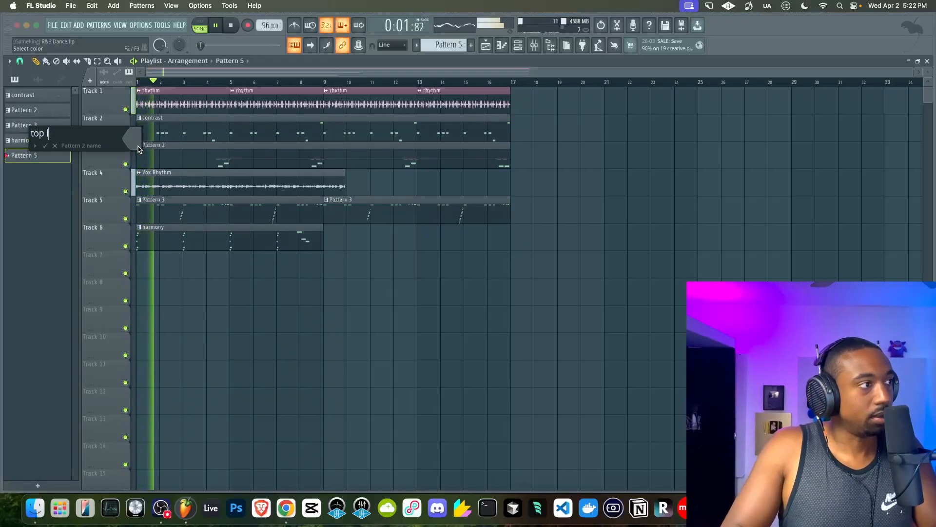
pyautogui.press('Return')
# - Rename Pattern 3 on Track 5 as "contrast"
pyautogui.click(144, 202)
pyautogui.click(143, 209)
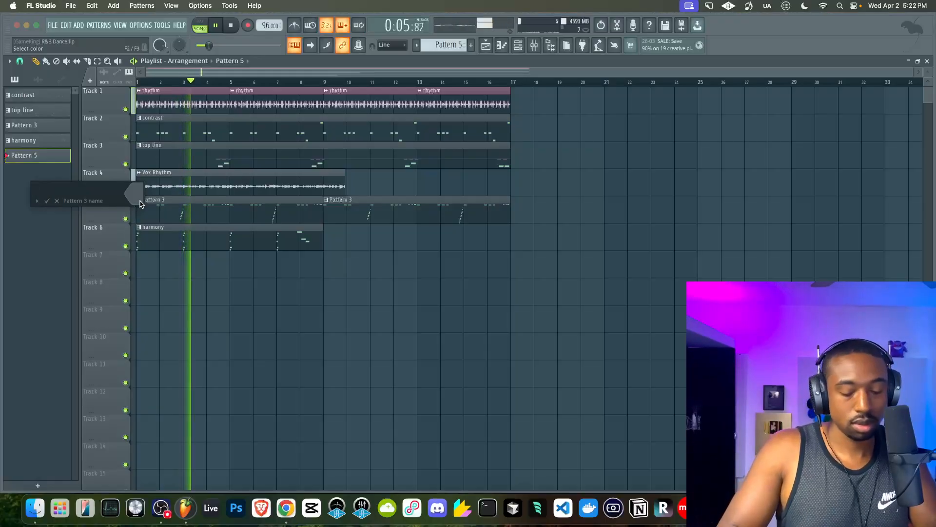
pyautogui.write('contrast')
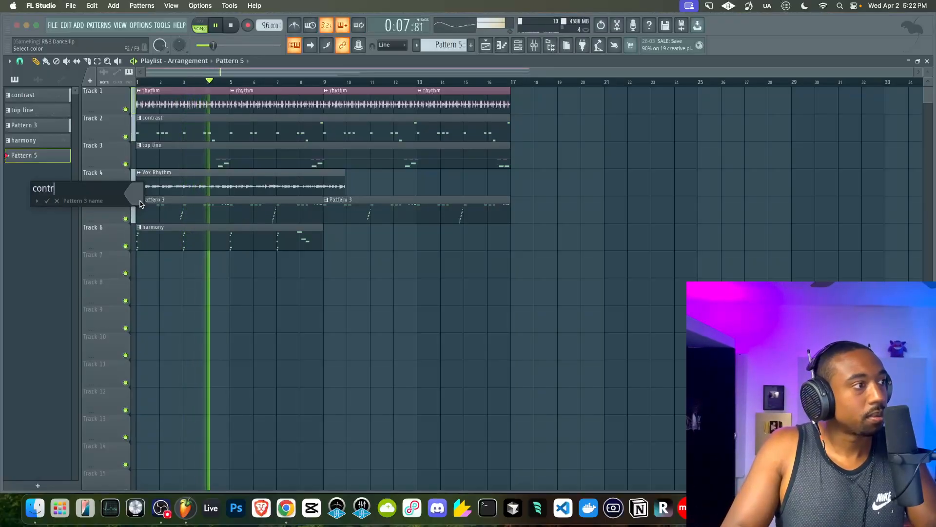
pyautogui.press('Return')
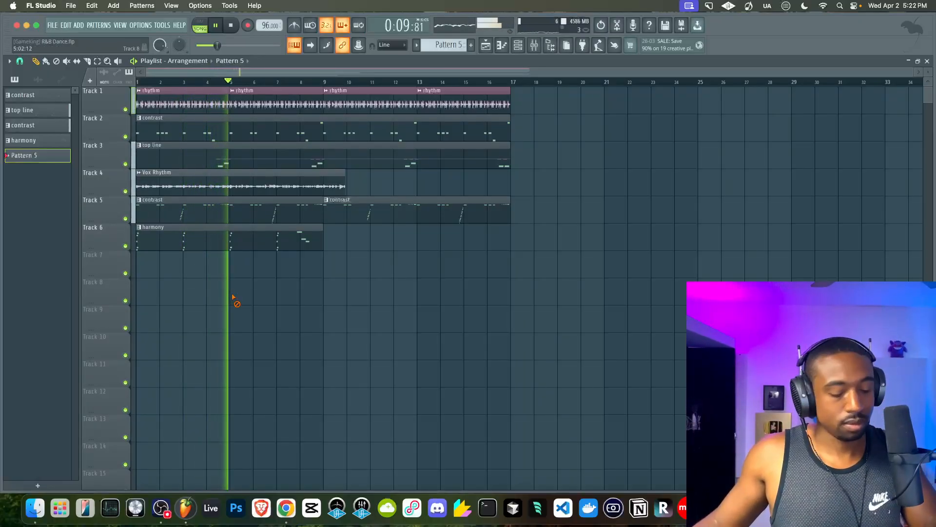
# - With Track 4 soloed, slice the Vox Rhythm clip just after bar 9, delete its tail, and unsolo the track
pyautogui.moveTo(546, 277); pyautogui.dragTo(211, 91)
pyautogui.click(372, 285)
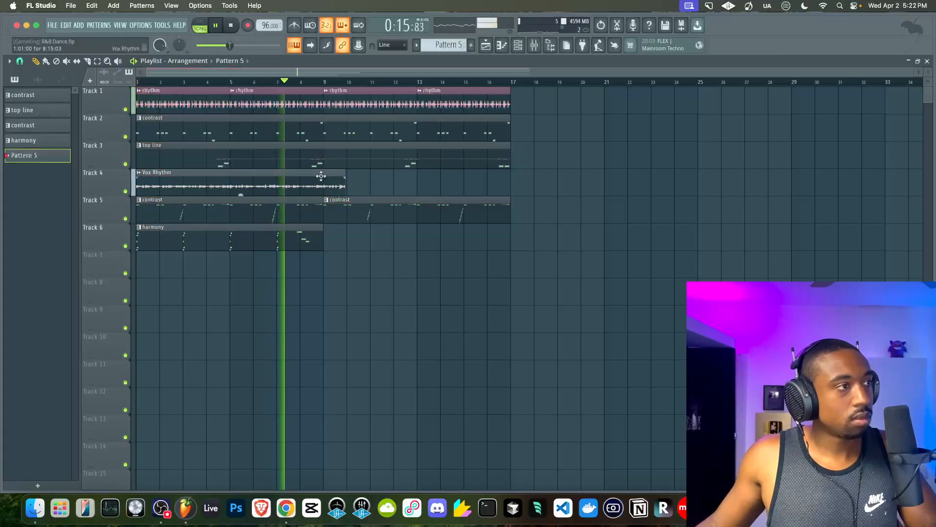
pyautogui.moveTo(345, 185)
pyautogui.mouseDown()
pyautogui.moveTo(323, 188)
pyautogui.moveTo(337, 186)
pyautogui.mouseUp()
pyautogui.press('space')
pyautogui.rightClick(126, 191)
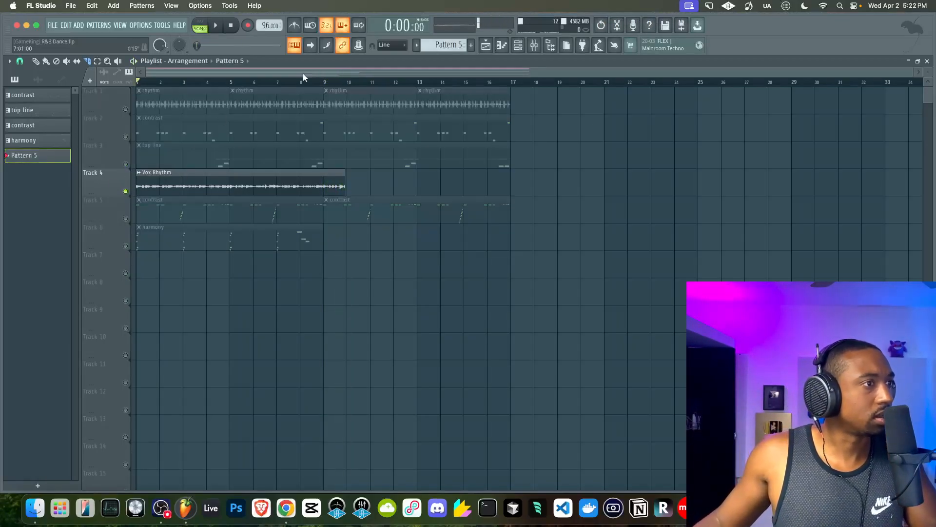
pyautogui.scroll(3, 327, 161)
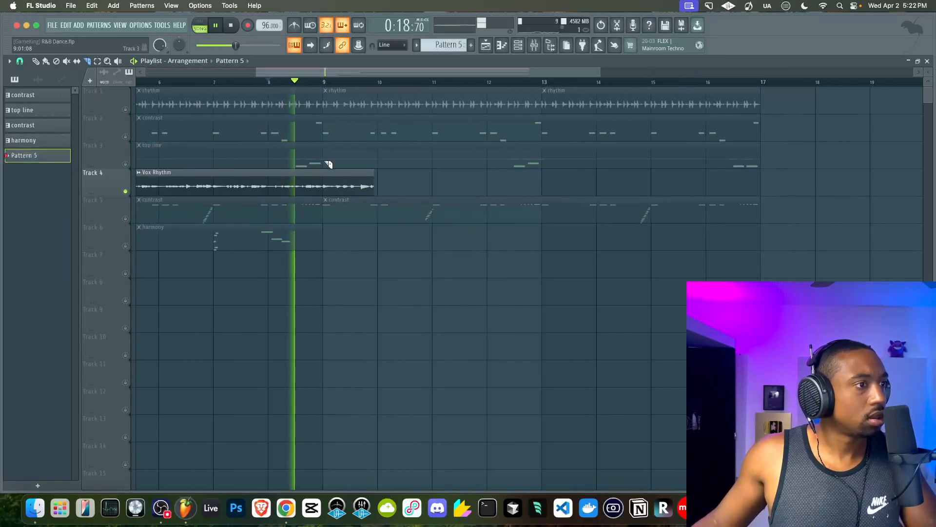
pyautogui.click(341, 189)
pyautogui.rightClick(352, 188)
pyautogui.press('space')
pyautogui.scroll(-4, 263, 146)
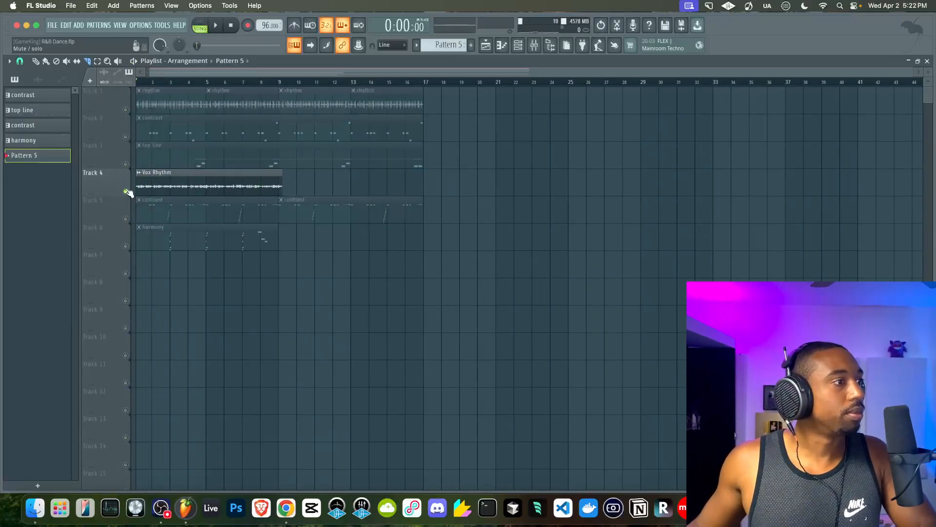
pyautogui.keyDown('ctrl'); pyautogui.click(126, 191); pyautogui.keyUp('ctrl')
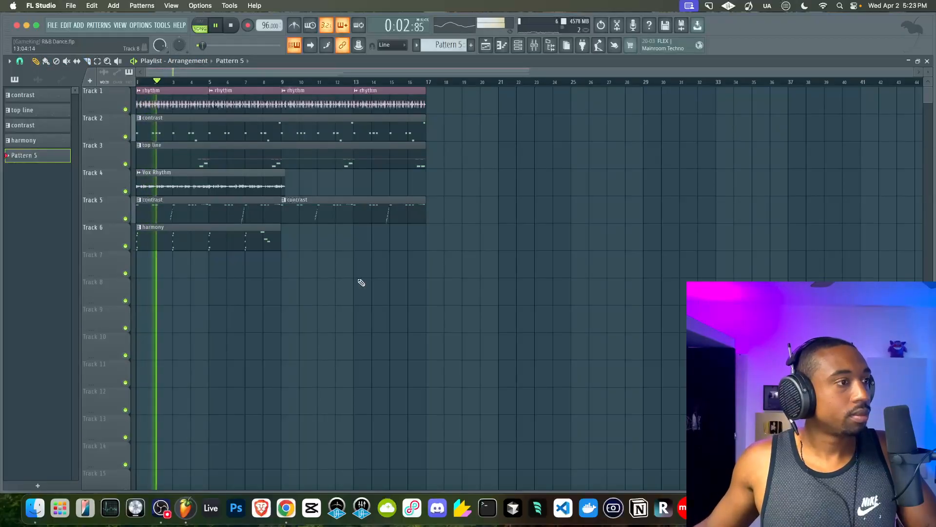
# - Stop playback, add a Serum 2 instrument to the channel rack, and close its window to return to the playlist
pyautogui.press('space')
pyautogui.click(518, 46)
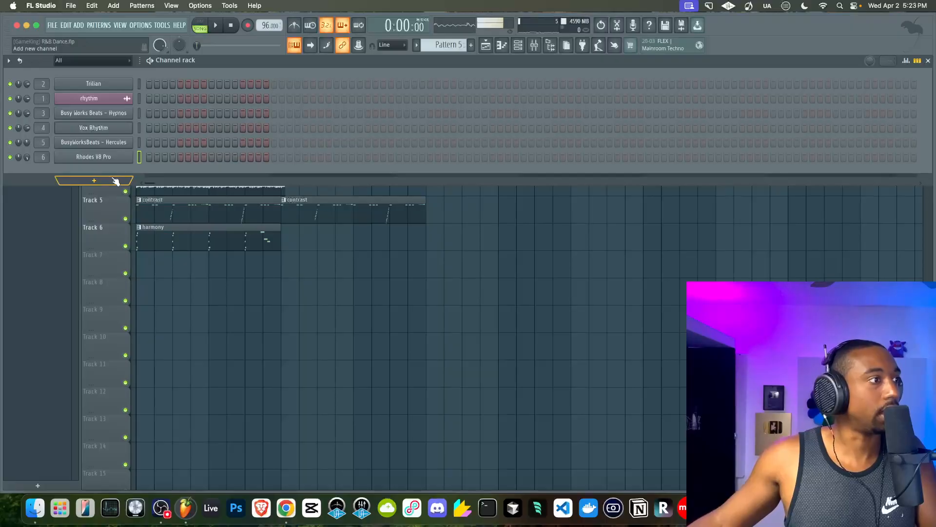
pyautogui.click(115, 182)
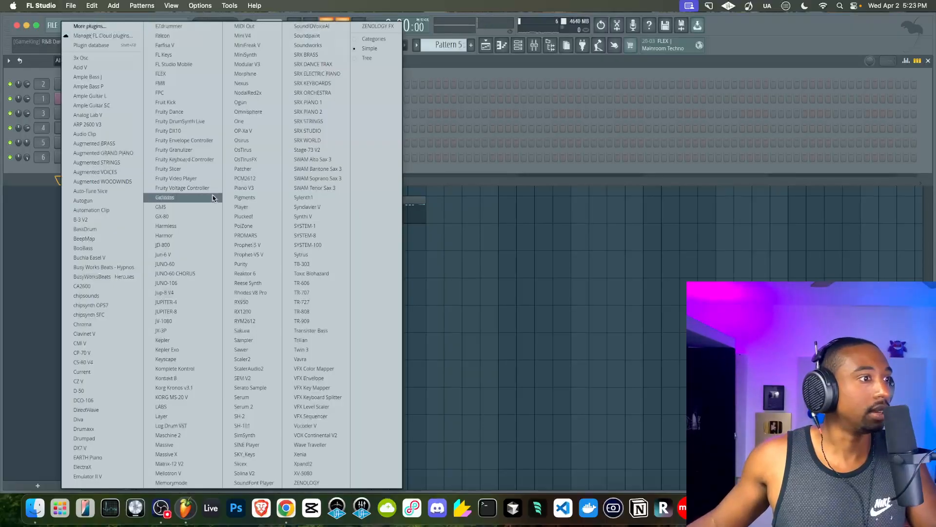
pyautogui.click(247, 406)
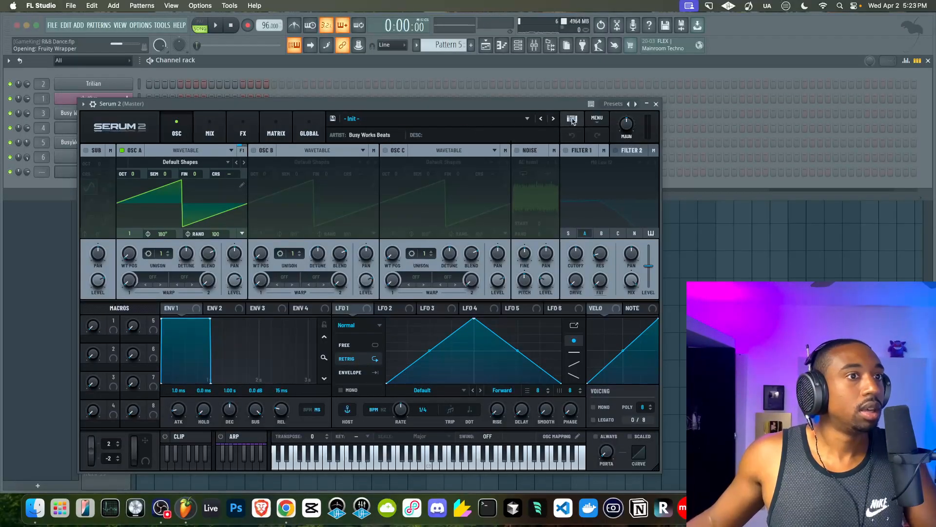
pyautogui.click(656, 104)
pyautogui.click(651, 259)
# - Duplicate all playlist clips directly behind the originals, starting at bar 17, and clear the selection
pyautogui.press('super+a')
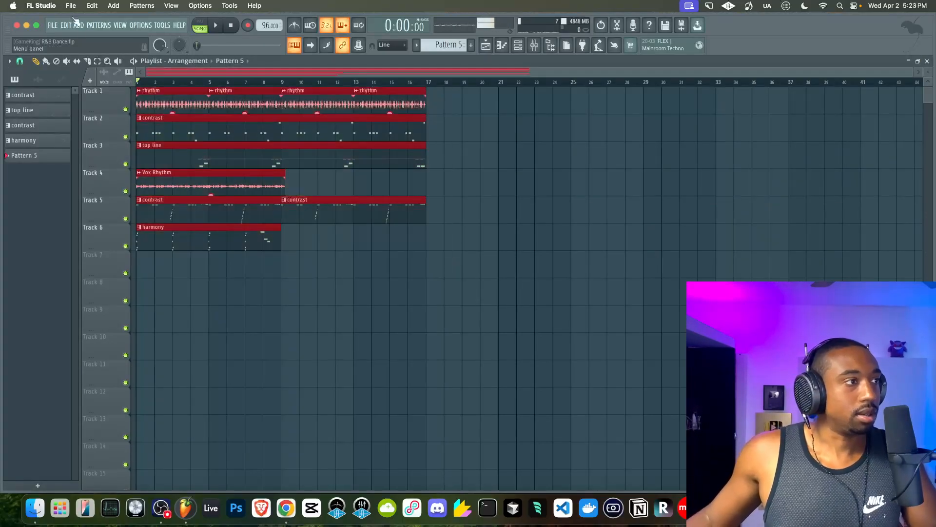
pyautogui.hotkey('ctrl', 'b')
pyautogui.click(437, 307)
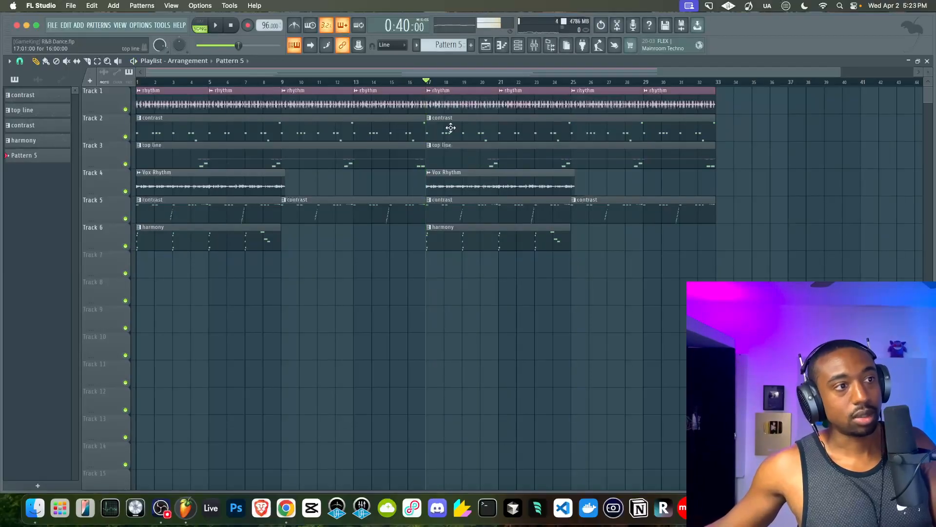
# - Play the transition from around bar 16 and delete the duplicated contrast clip on Track 2 at bar 17
pyautogui.click(398, 92)
pyautogui.click(406, 81)
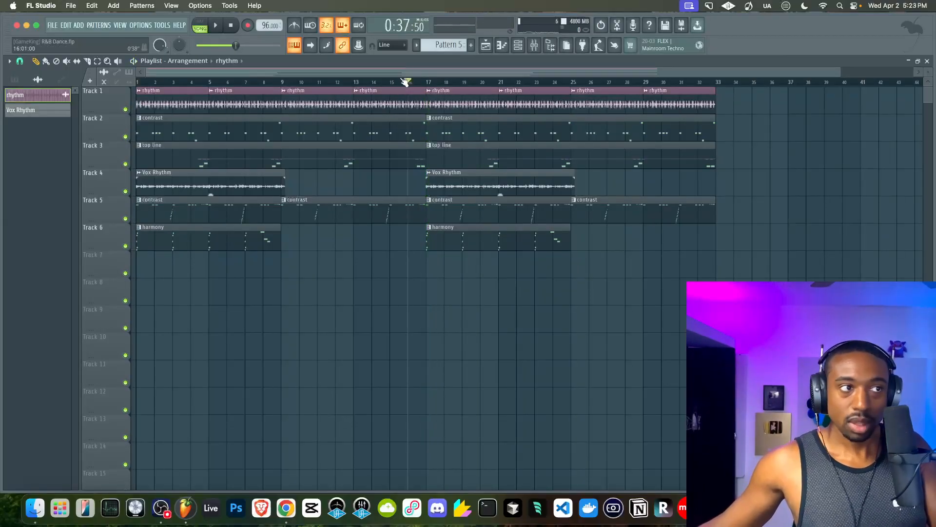
pyautogui.press('space')
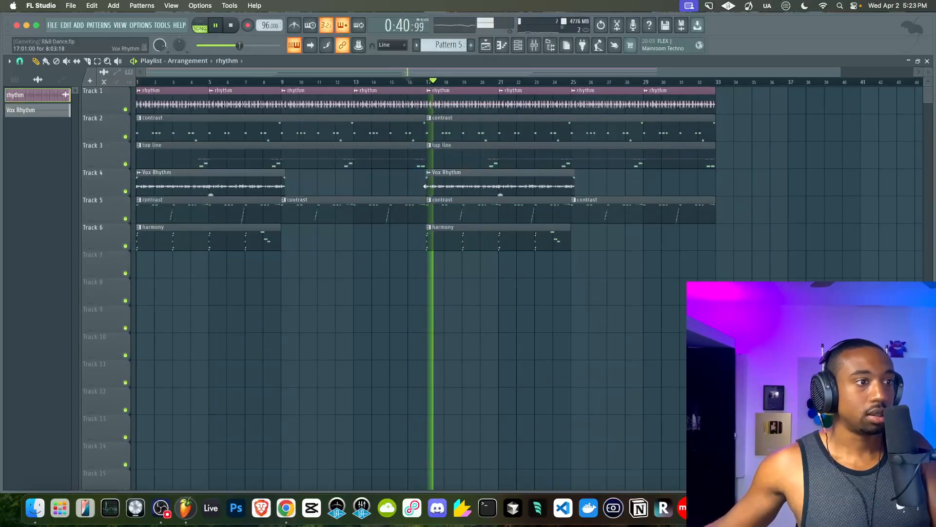
pyautogui.press('space')
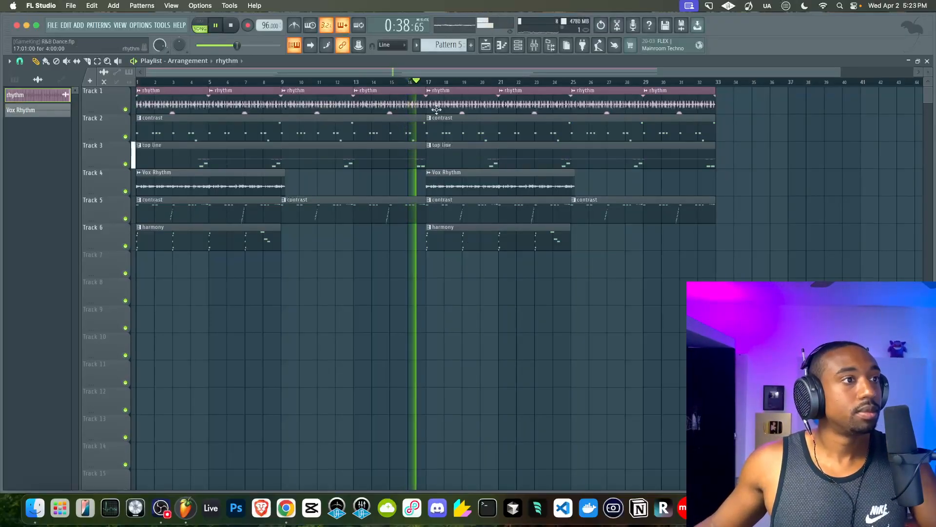
pyautogui.rightClick(446, 131)
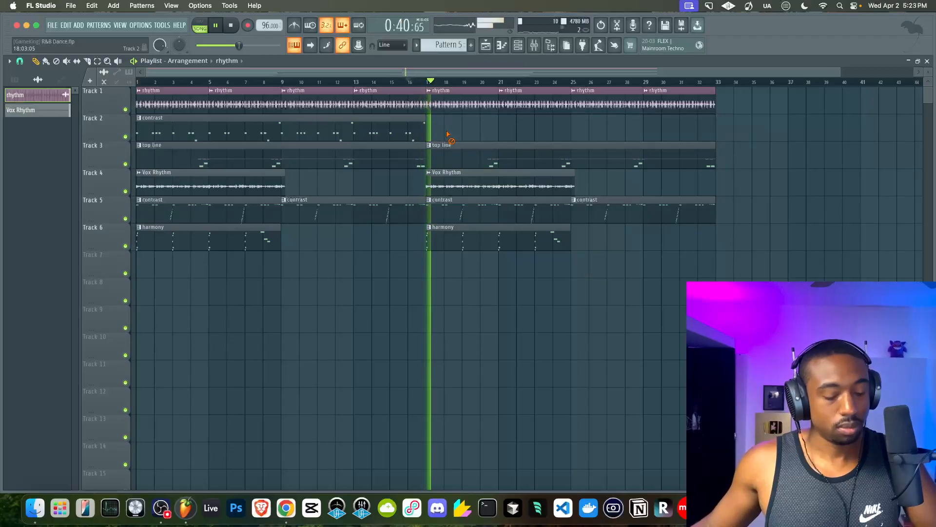
# - Delete the duplicated top line, contrast and harmony clips from bar 17 onward, and stop playback
pyautogui.rightClick(471, 163)
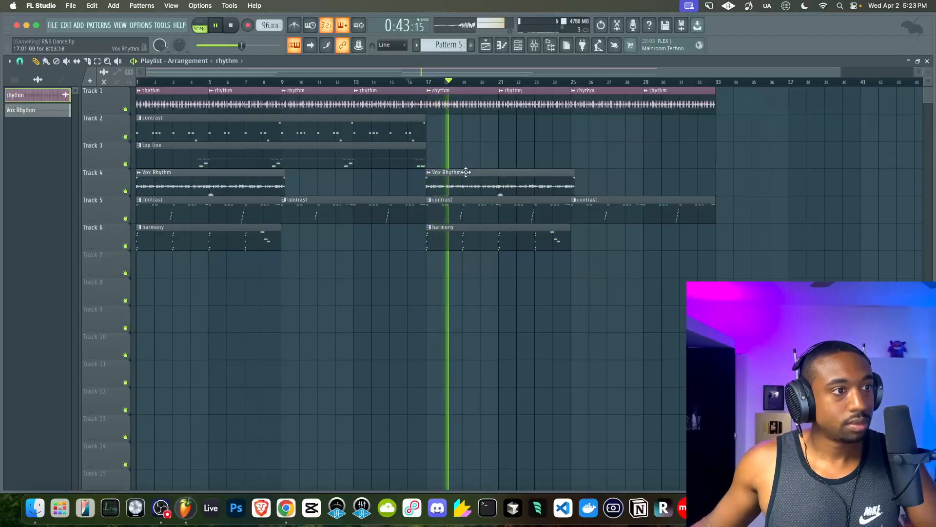
pyautogui.rightClick(447, 215)
pyautogui.rightClick(447, 231)
pyautogui.rightClick(650, 214)
pyautogui.click(409, 82)
pyautogui.press('space')
# - Route the Serum 2 channel to mixer track 7 and open the instrument
pyautogui.press('F6')
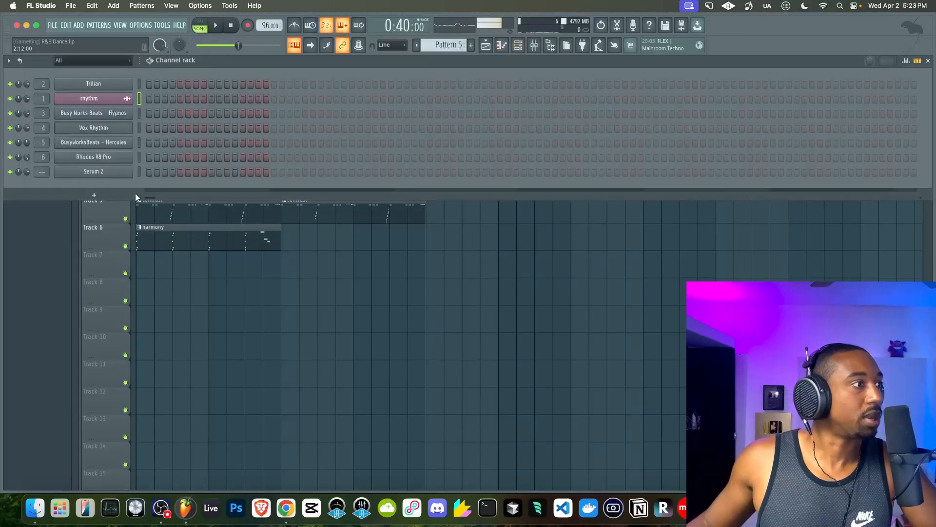
pyautogui.hotkey('ctrl', 'l')
pyautogui.click(124, 172)
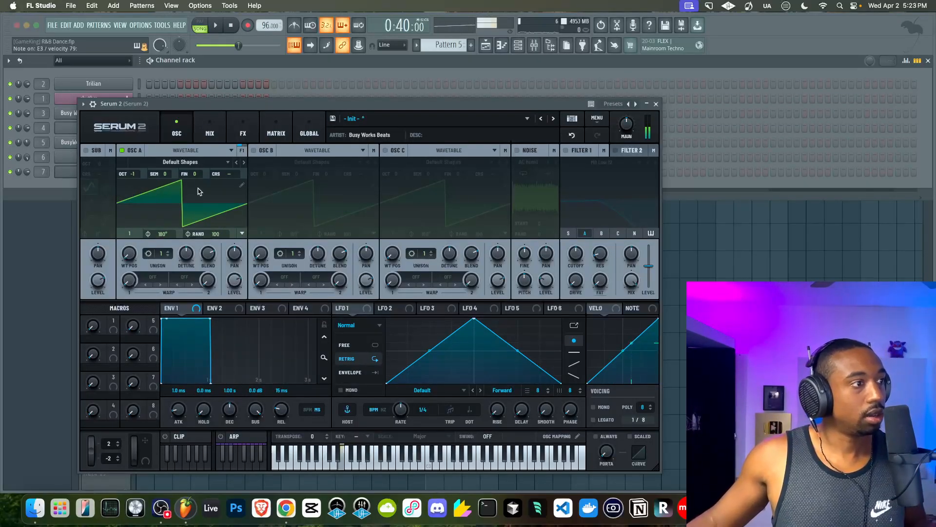
# - Set Serum 2's oscillator A to 7 unison voices, enable mono and legato voicing, and close its window
pyautogui.moveTo(164, 254); pyautogui.dragTo(164, 214)
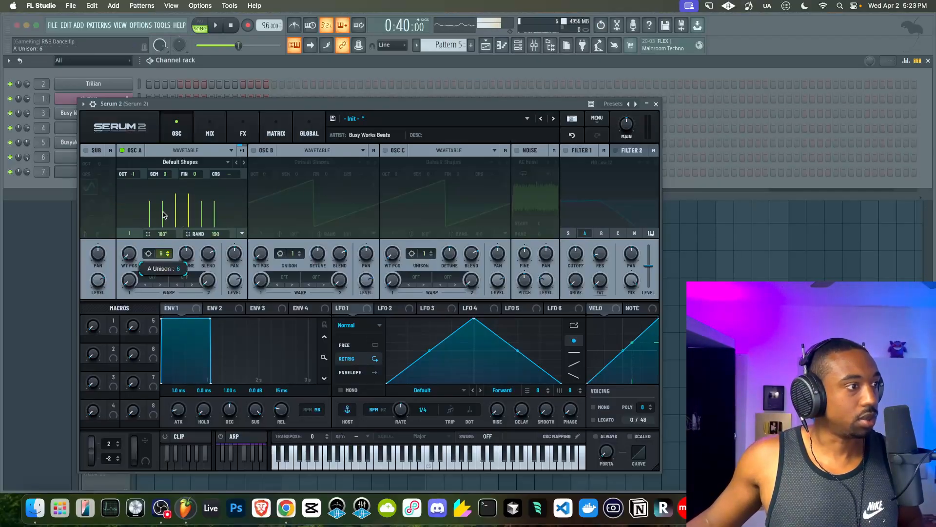
pyautogui.click(149, 253)
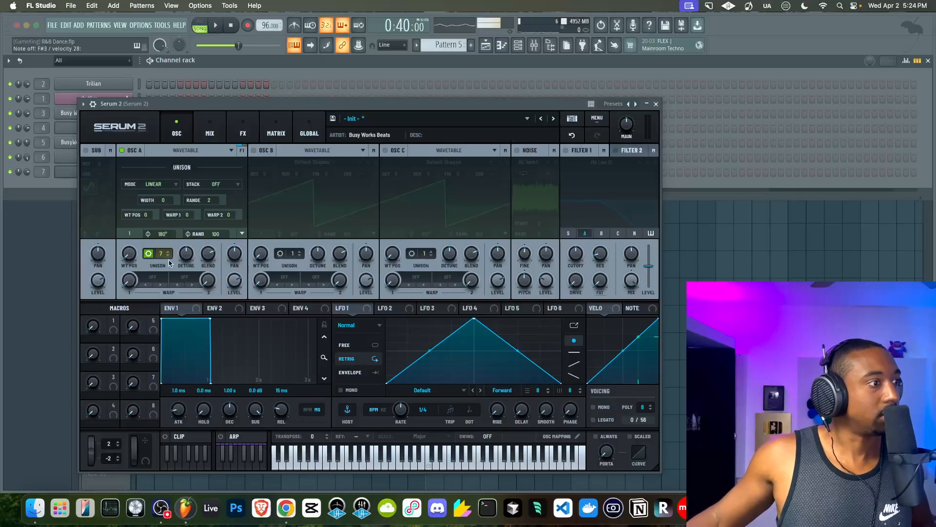
pyautogui.click(149, 255)
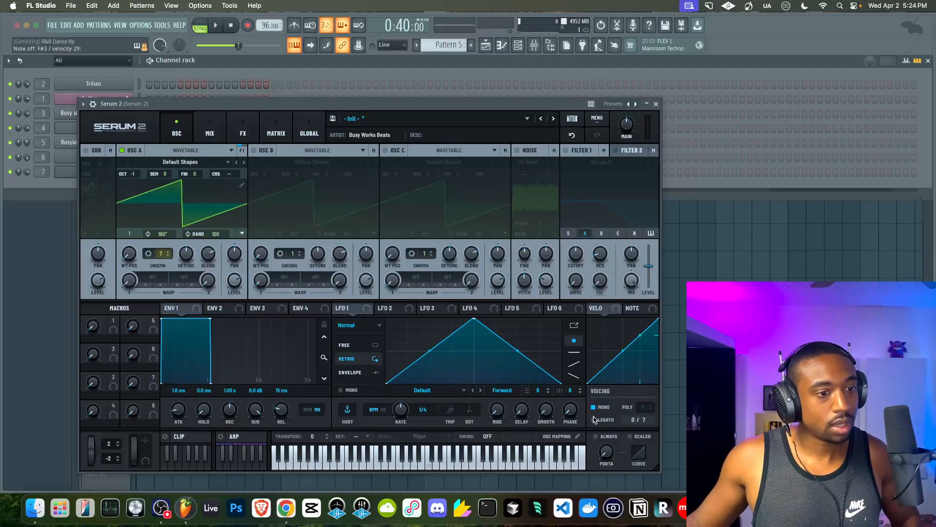
pyautogui.click(656, 104)
# - Audition the Serum 2 bass over the playlist from bar 16, and enable its sine sub oscillator at about 63% level
pyautogui.press('F5')
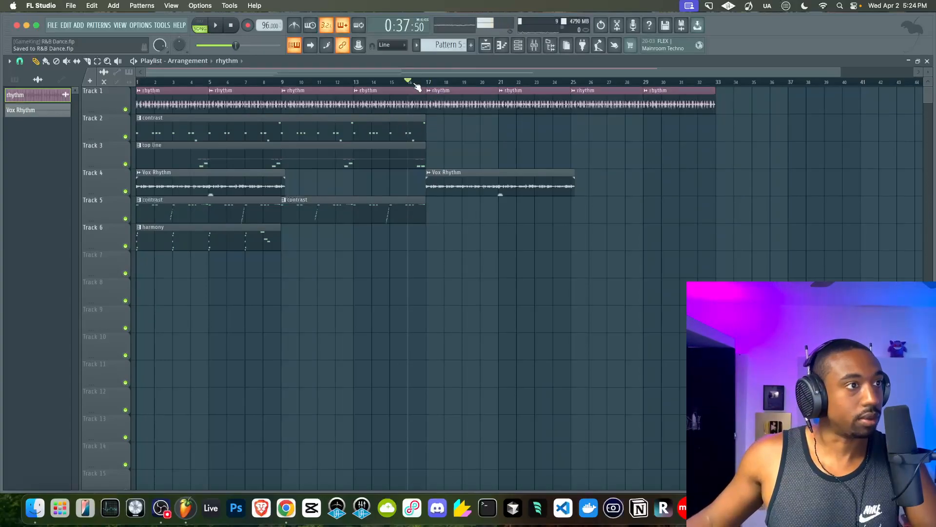
pyautogui.press('space')
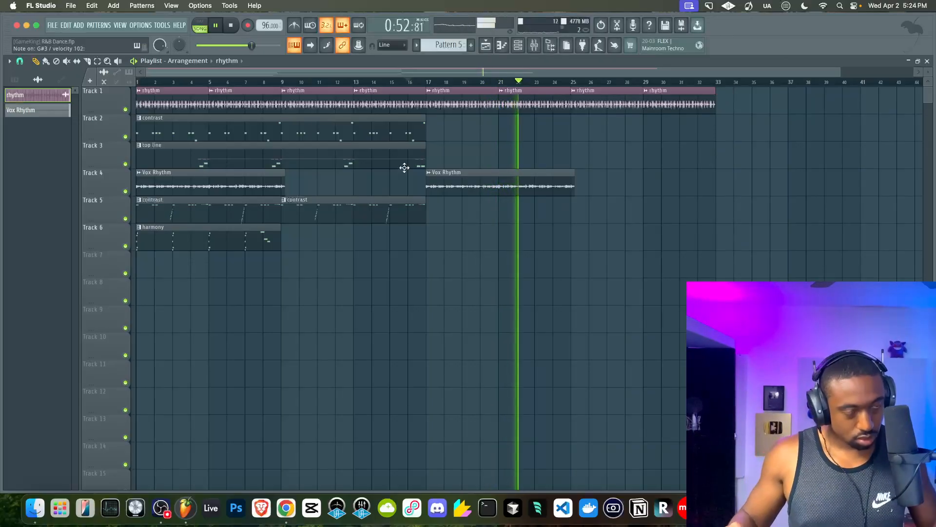
pyautogui.click(518, 46)
pyautogui.click(93, 98)
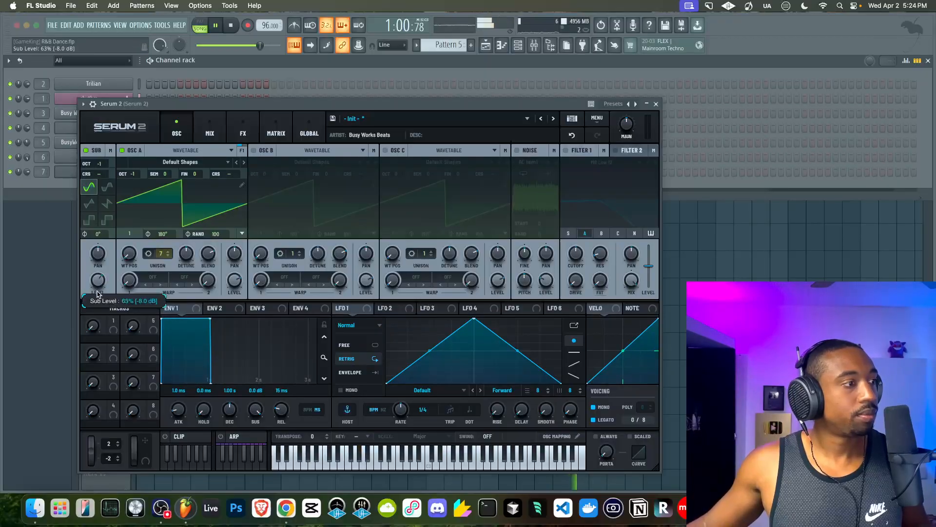
pyautogui.click(658, 103)
pyautogui.click(633, 266)
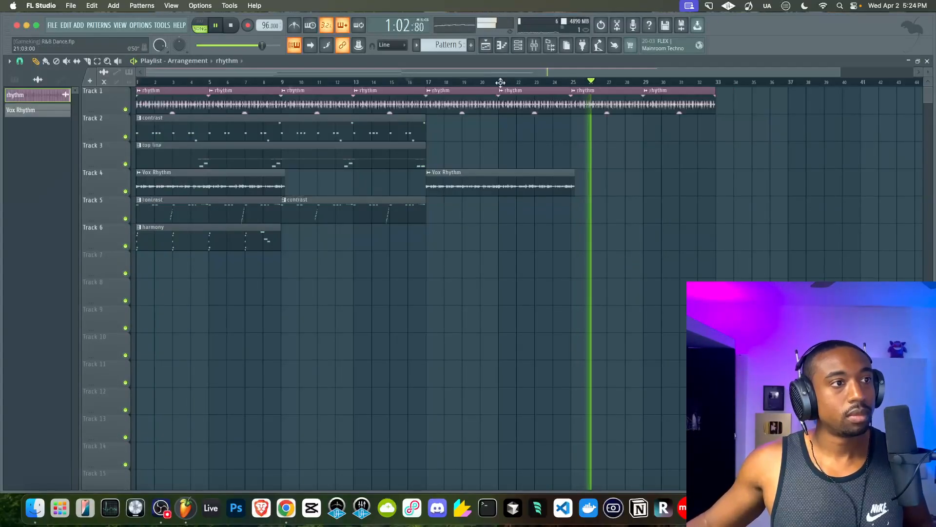
# - Rehearse the transition, record an eight-bar Serum 2 bass part into Pattern 5 from bar 17, and turn recording off
pyautogui.click(409, 82)
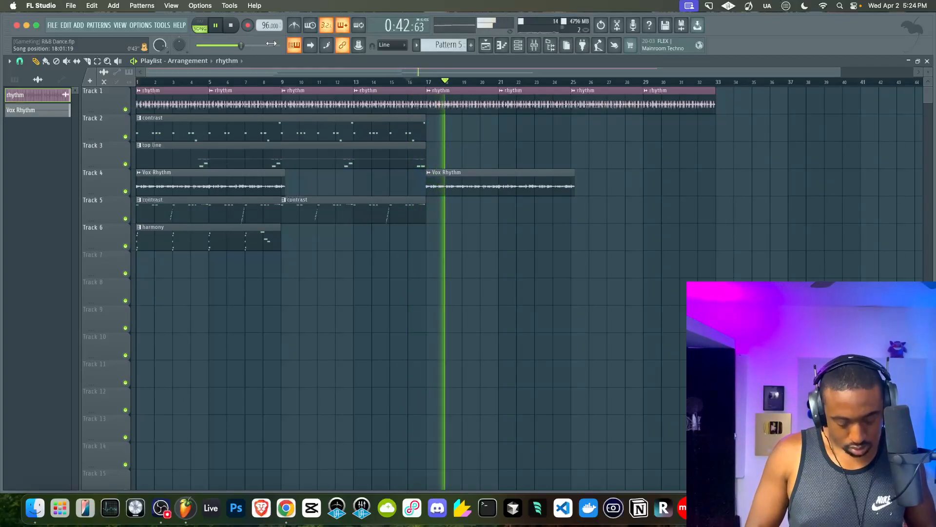
pyautogui.press('space')
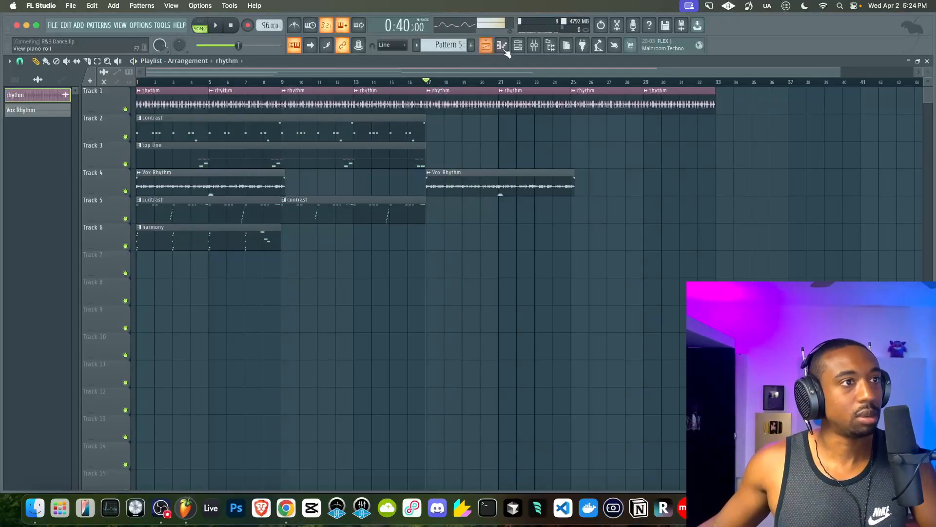
pyautogui.press('F6')
pyautogui.press('F6')
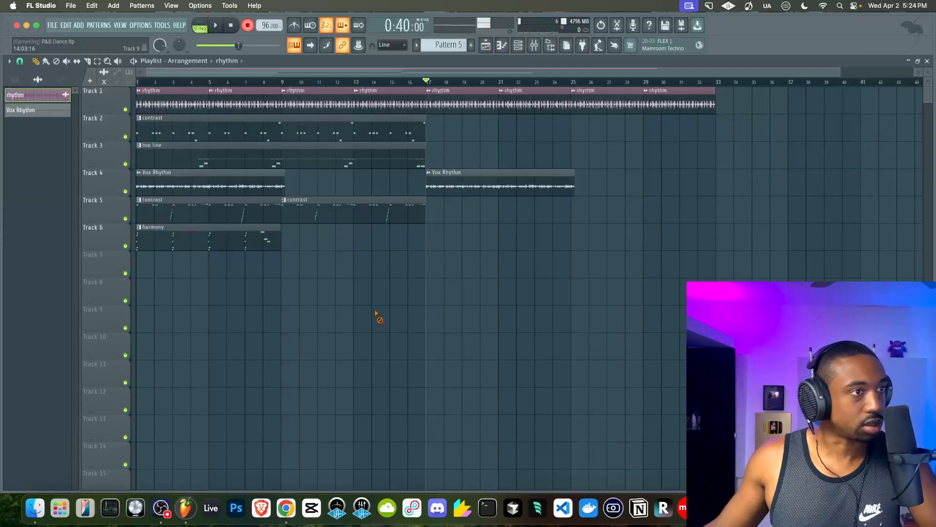
pyautogui.press('space')
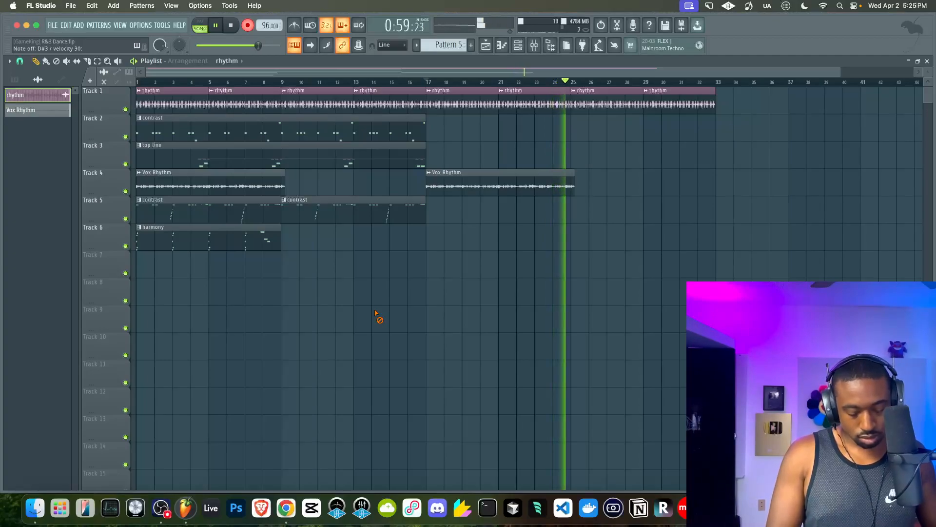
pyautogui.press('space')
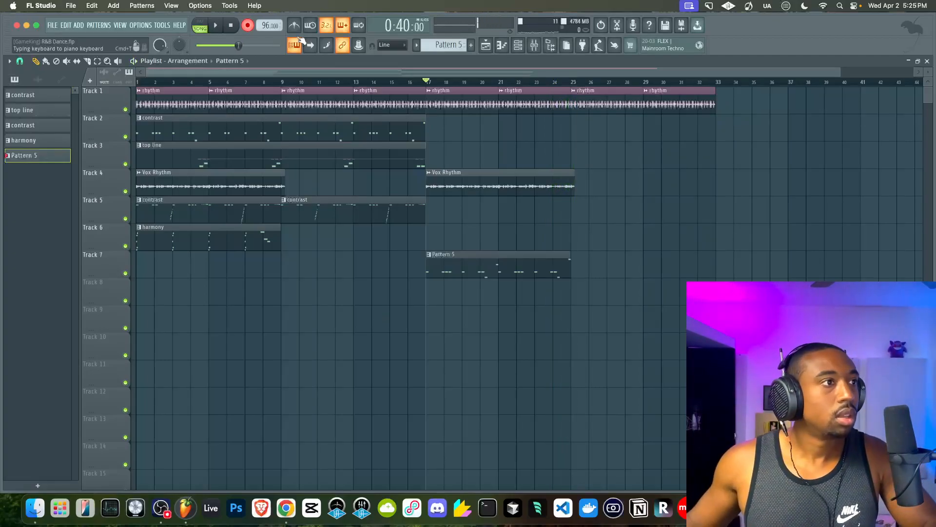
pyautogui.click(249, 25)
# - Play back the recorded bass, duplicate the Pattern 5 clip on Track 7 to bar 25, and save the project
pyautogui.press('space')
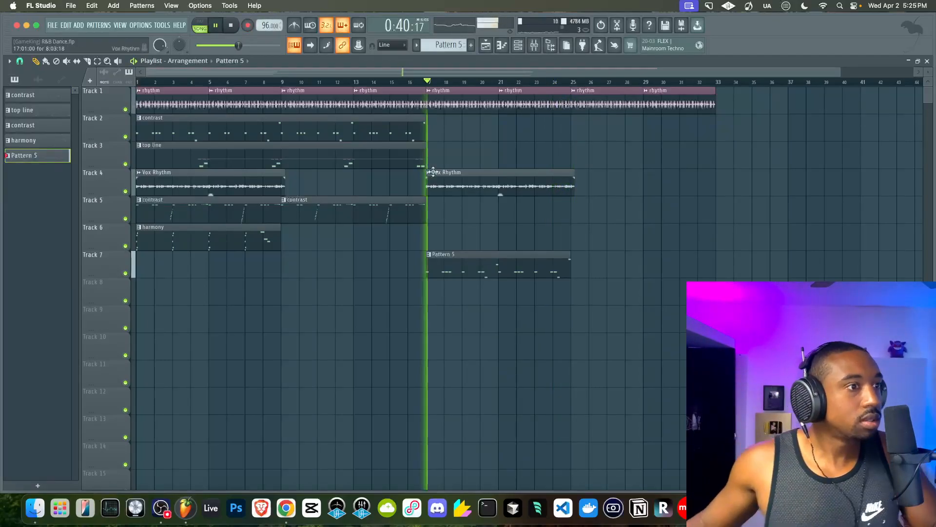
pyautogui.click(550, 266)
pyautogui.hotkey('ctrl', 'b')
pyautogui.hotkey('ctrl', 's')
pyautogui.press('space')
# - Look at the Rhodes V8 Pro instrument and its preset, and close its window
pyautogui.press('F6')
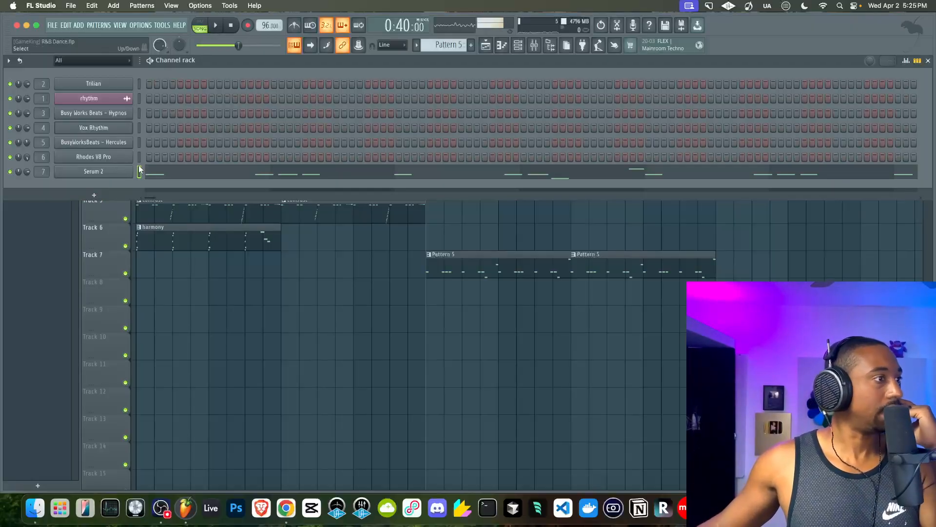
pyautogui.click(121, 158)
pyautogui.moveTo(269, 274); pyautogui.dragTo(298, 43)
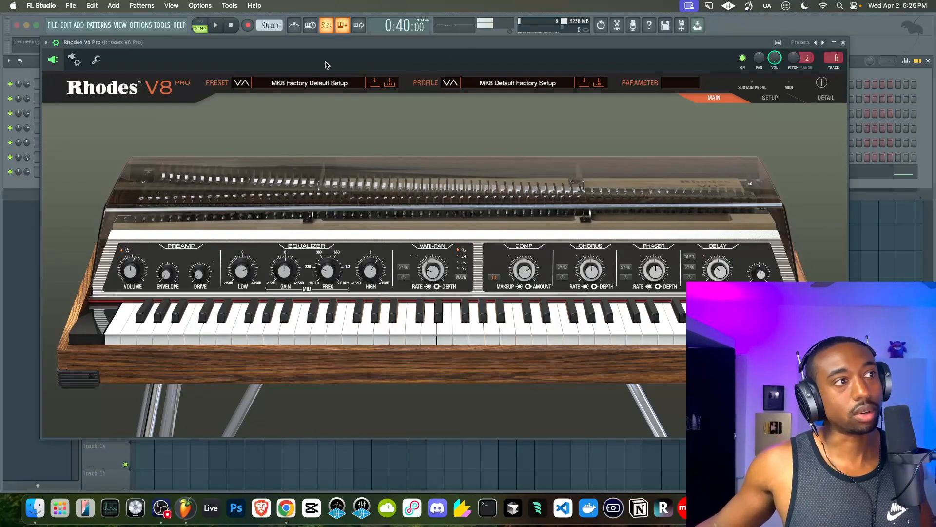
pyautogui.click(843, 43)
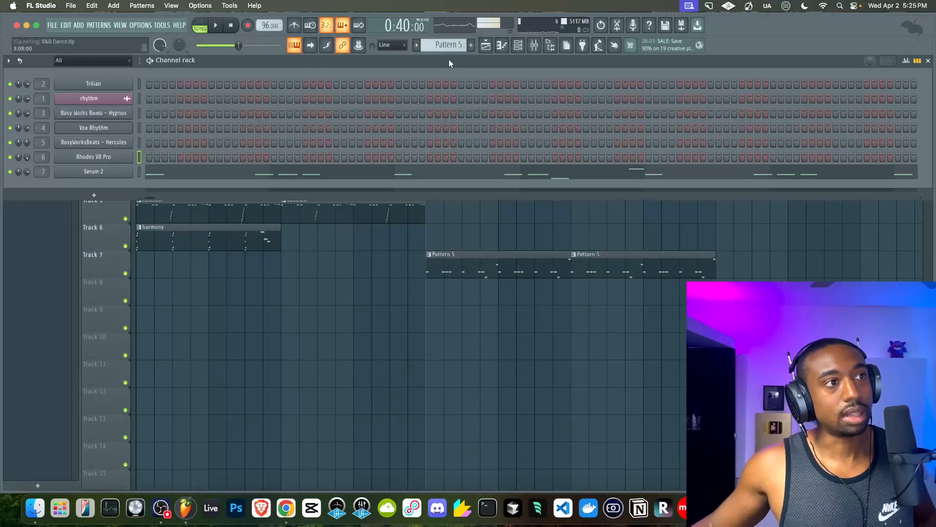
# - Switch to the empty Pattern 6 and add an Omnisphere instrument to the channel rack
pyautogui.moveTo(445, 45); pyautogui.dragTo(445, 40)
pyautogui.click(106, 197)
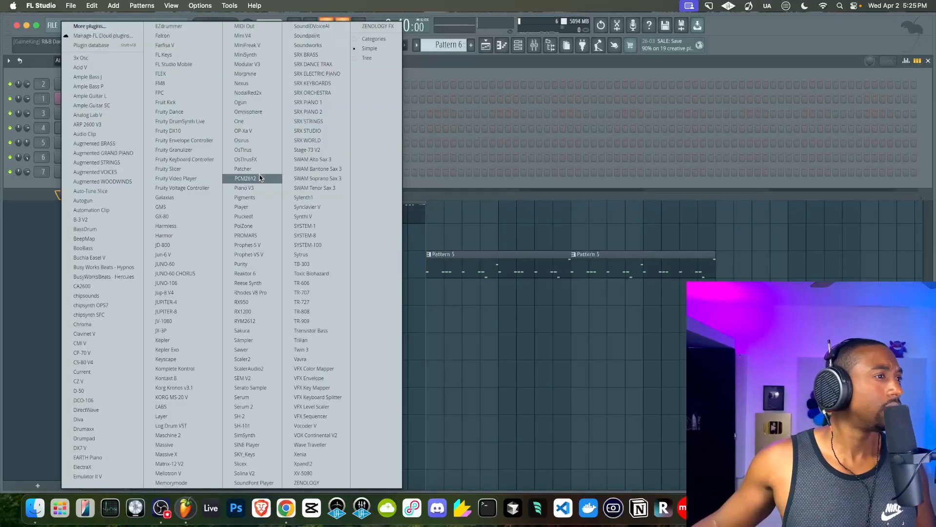
pyautogui.click(256, 111)
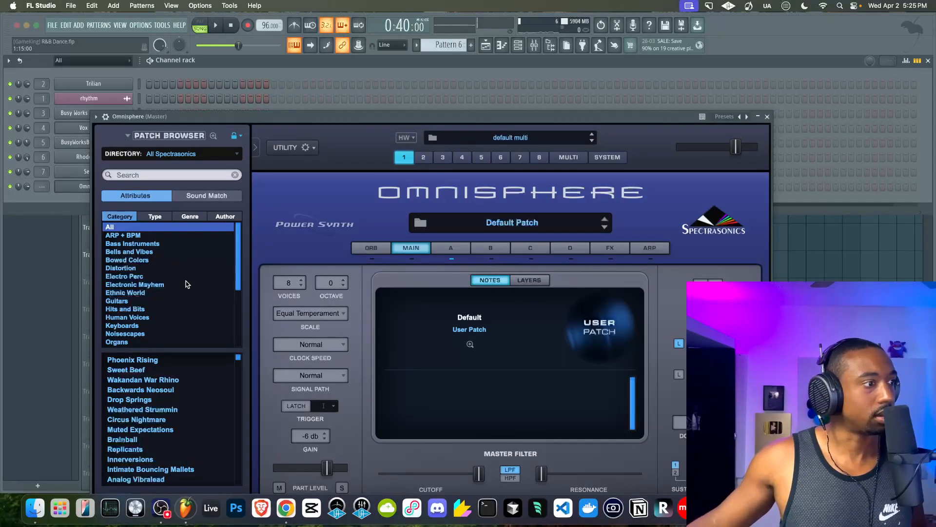
# - Set Omnisphere's patch directory to Keyscape Library and load the Rhodes - LA Custom patch
pyautogui.click(176, 154)
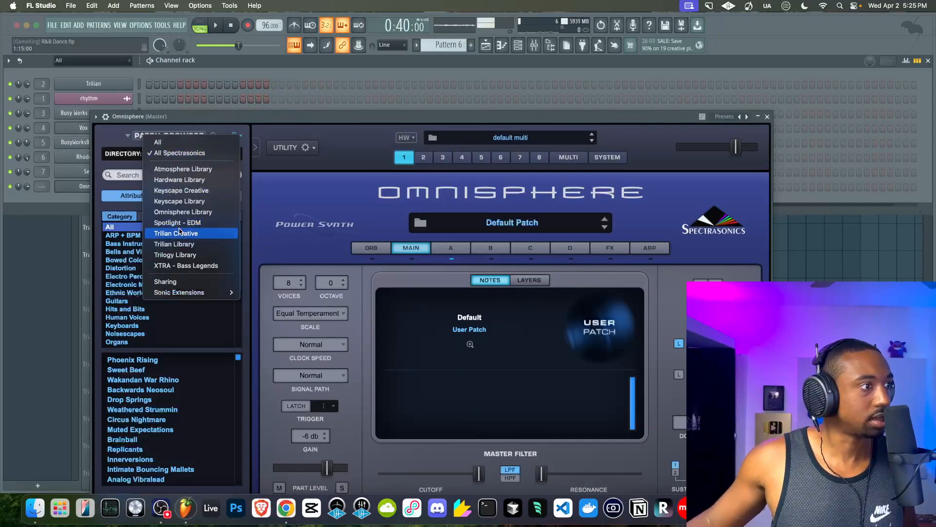
pyautogui.click(185, 200)
pyautogui.scroll(-10, 152, 383)
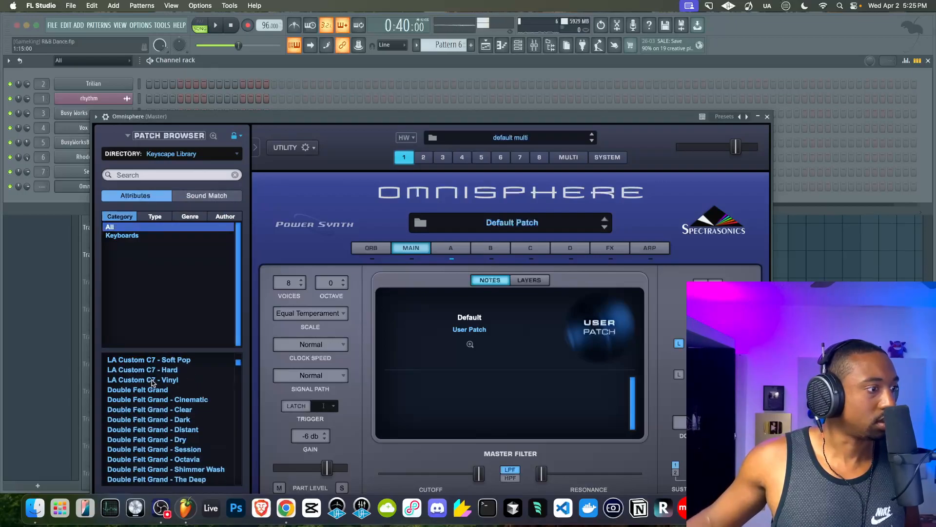
pyautogui.click(150, 389)
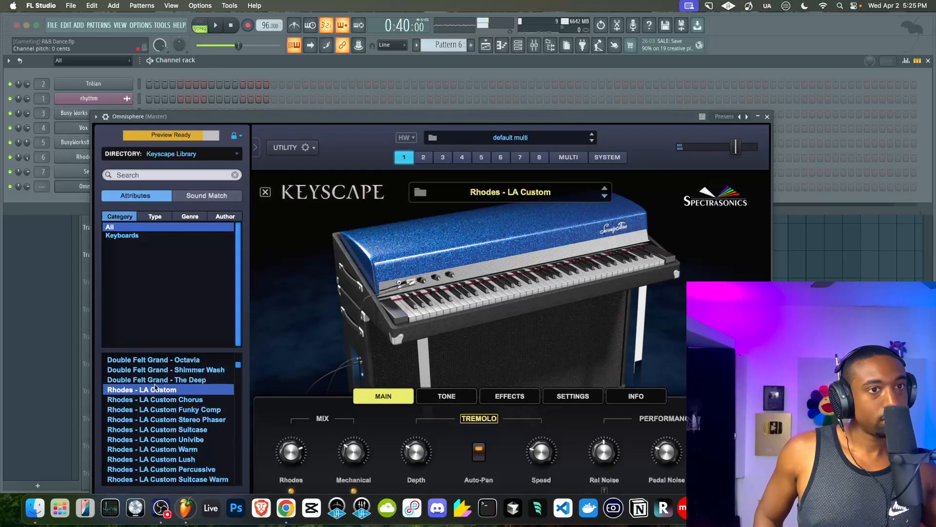
# - Switch Omnisphere to its System page and close its window
pyautogui.click(605, 158)
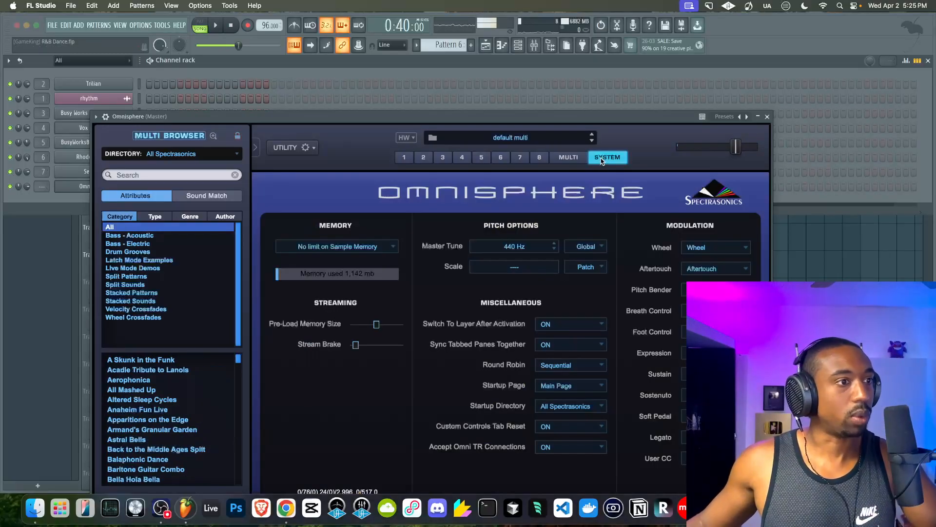
pyautogui.moveTo(600, 126); pyautogui.dragTo(604, 46)
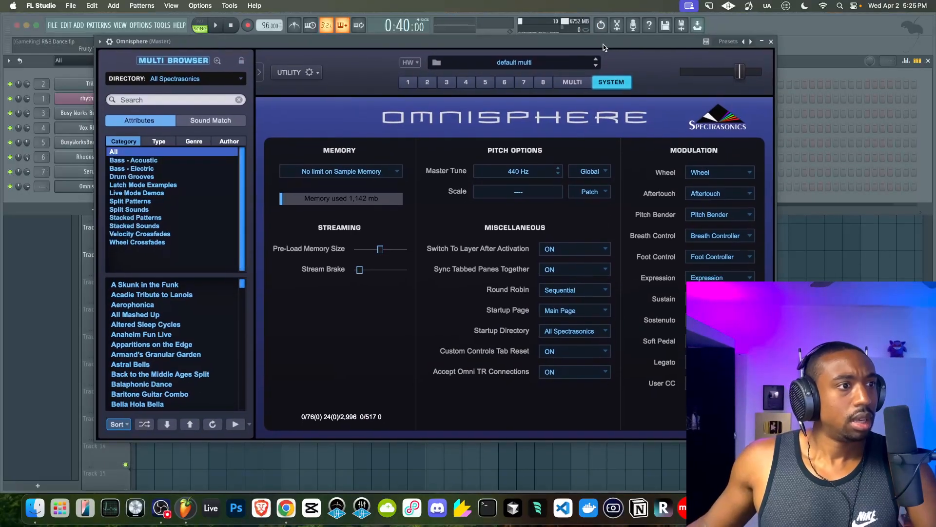
pyautogui.click(408, 83)
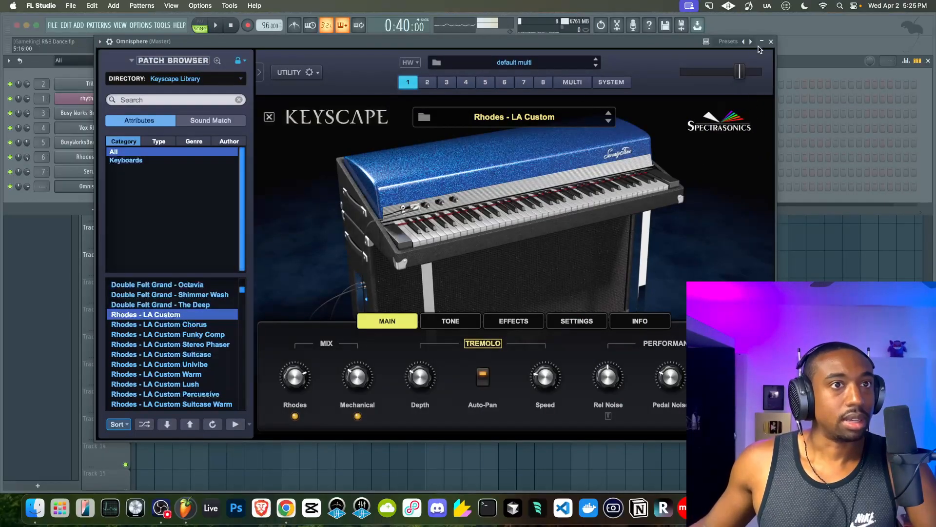
pyautogui.click(604, 83)
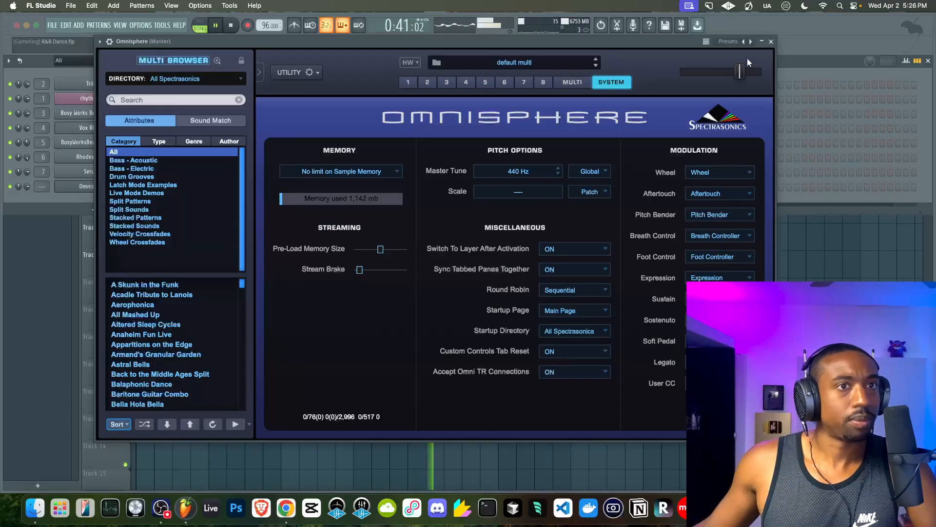
pyautogui.click(770, 42)
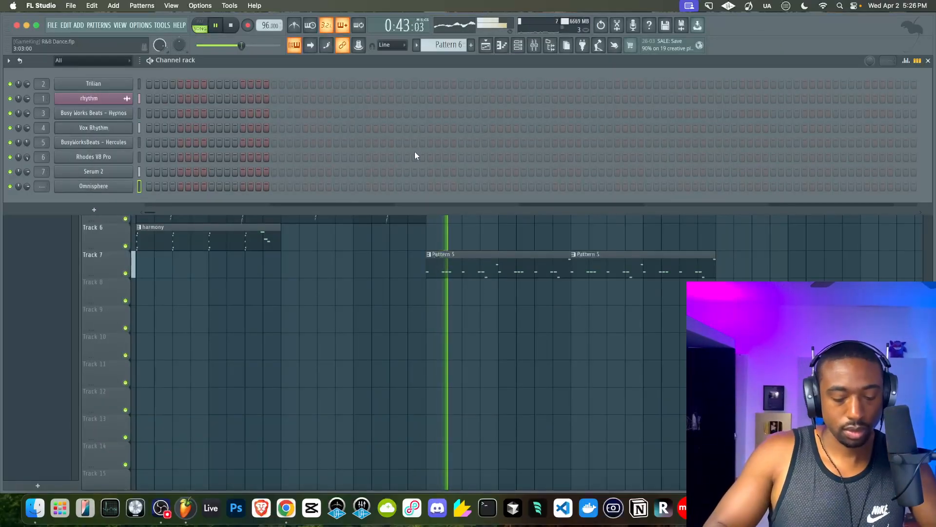
# - Route Omnisphere to mixer track 8 and record its Rhodes chords into Pattern 6 from bar 14
pyautogui.press('F9')
pyautogui.rightClick(409, 423)
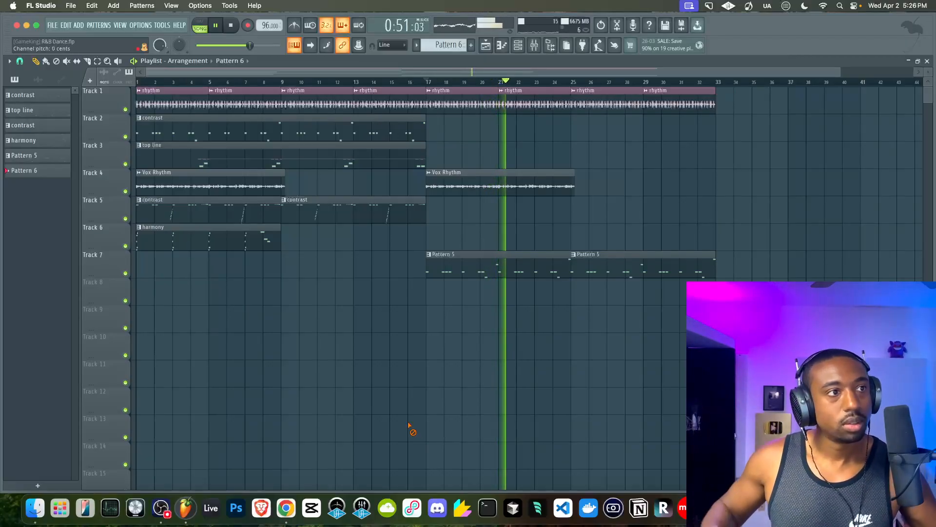
pyautogui.click(367, 81)
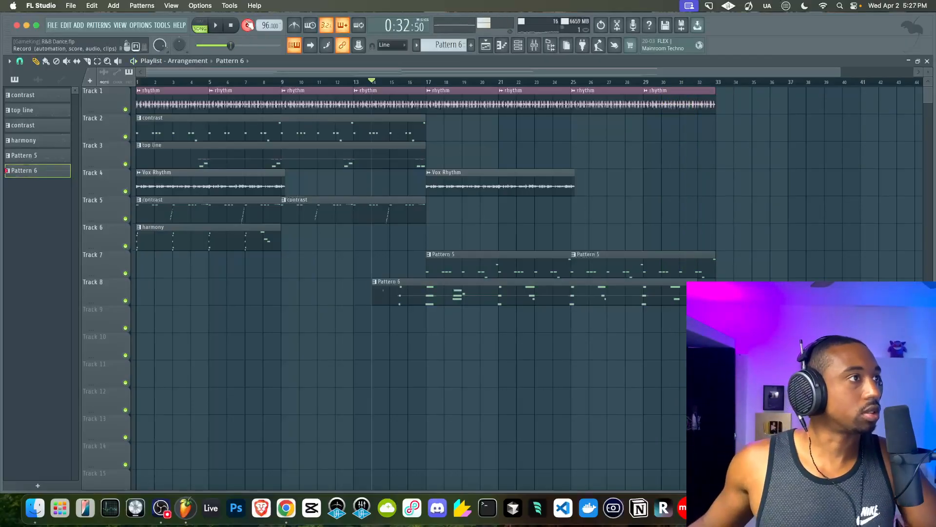
pyautogui.press('space')
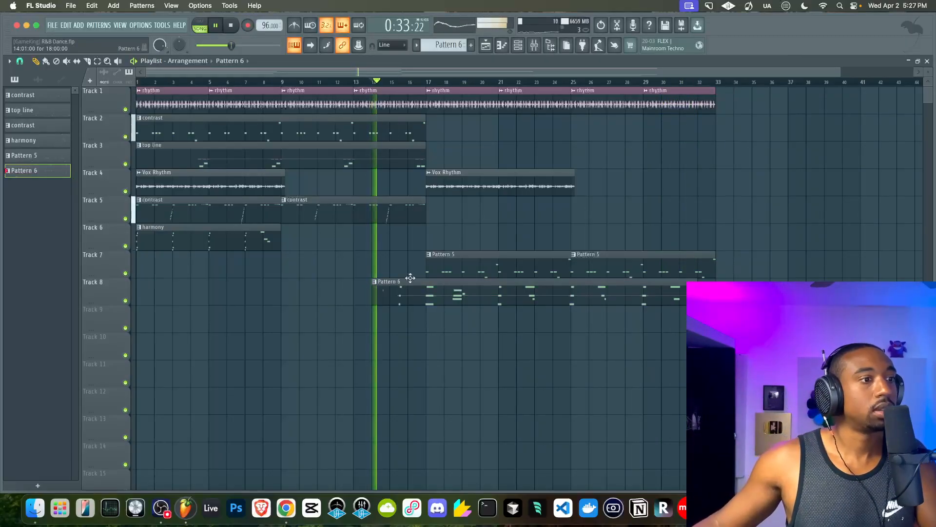
pyautogui.moveTo(372, 299); pyautogui.dragTo(408, 299)
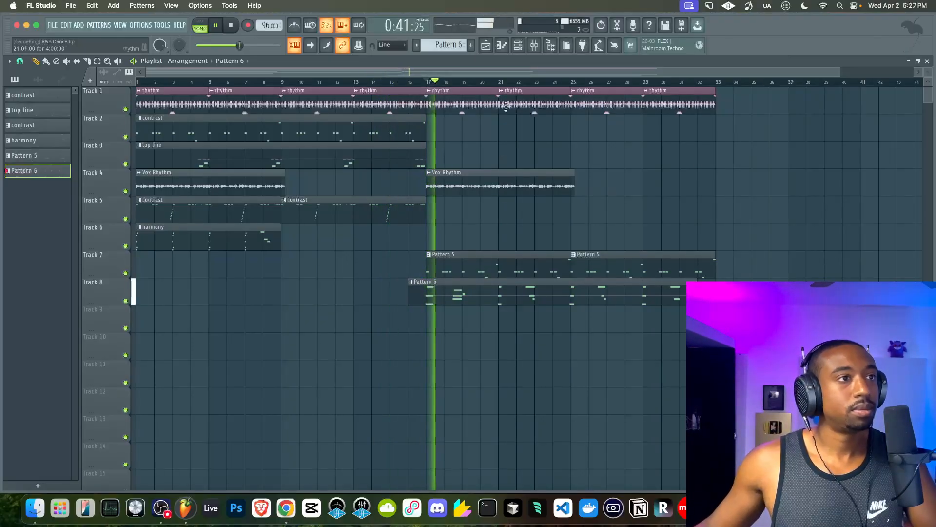
pyautogui.click(517, 45)
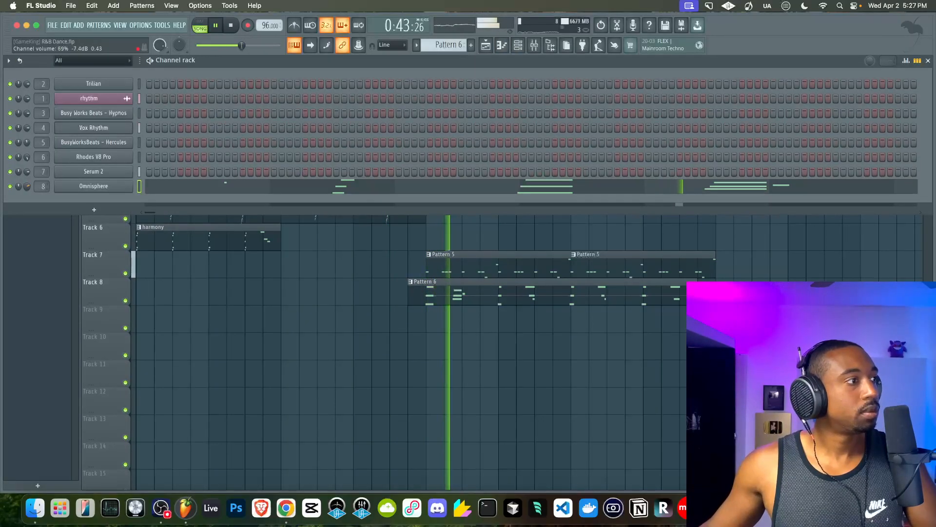
pyautogui.rightClick(248, 320)
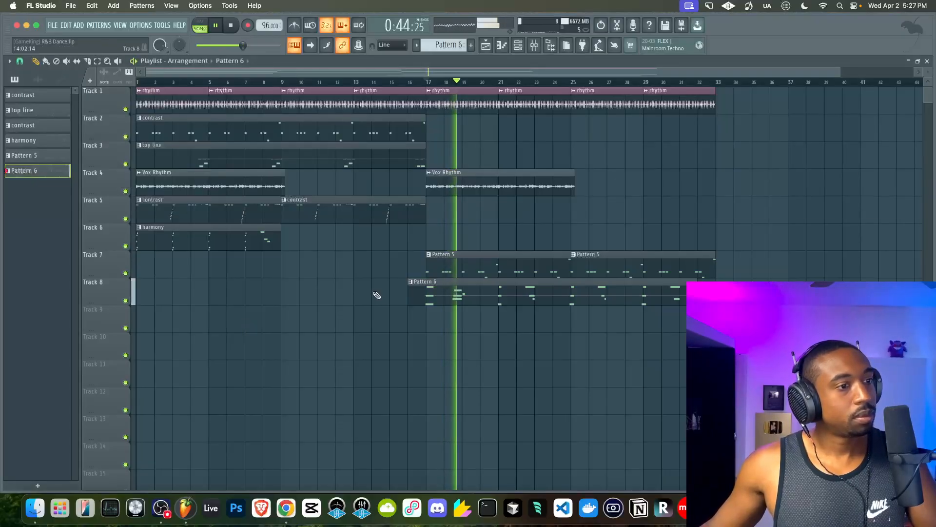
# - Open Pattern 6's Omnisphere notes in the piano roll and play them back from just before bar 4
pyautogui.doubleClick(462, 286)
pyautogui.press('space')
pyautogui.scroll(-1, 101, 172)
pyautogui.scroll(6, 101, 174)
pyautogui.hscroll(1, 101, 174)
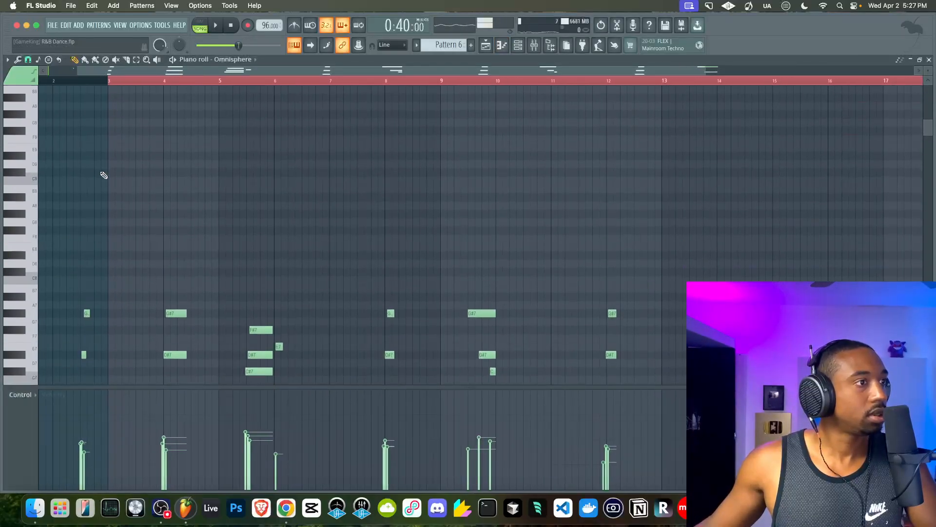
pyautogui.click(174, 86)
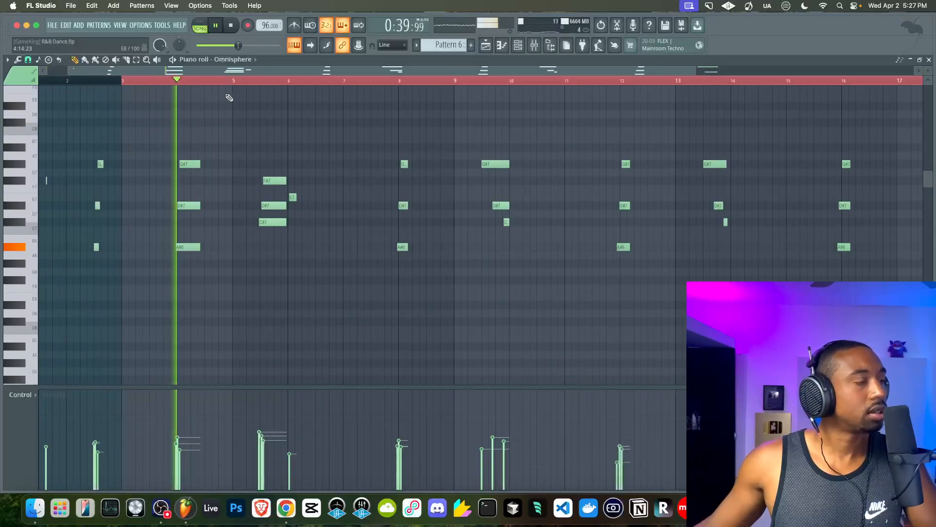
pyautogui.scroll(3, 274, 142)
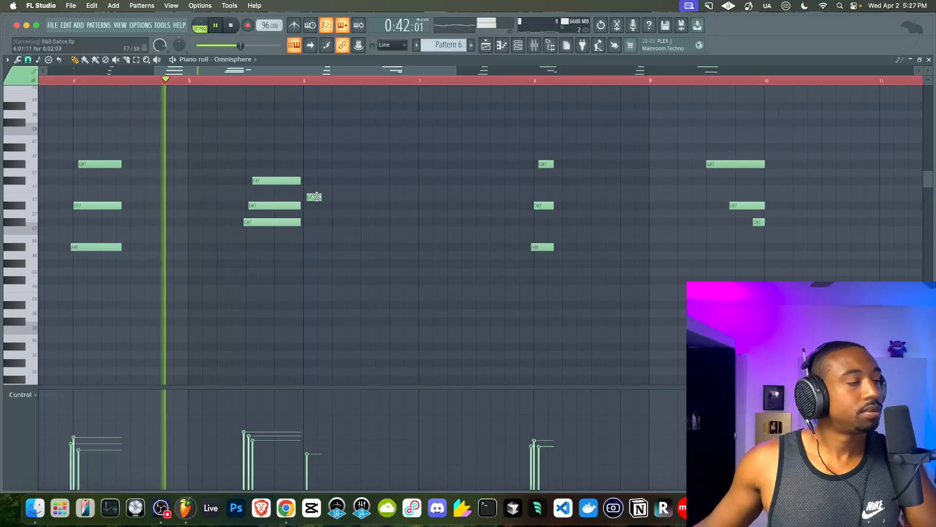
# - Try moving the short note at bar 6 back into the bar 5 chord and shortening the chord's F#7, then undo the shortening
pyautogui.moveTo(315, 197); pyautogui.dragTo(282, 197)
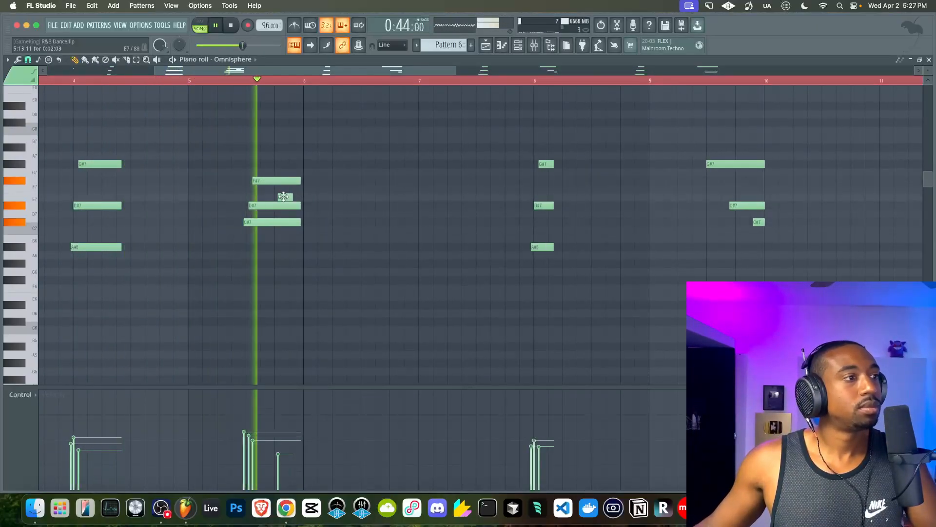
pyautogui.press('space')
pyautogui.press('space')
pyautogui.moveTo(300, 181); pyautogui.dragTo(257, 182)
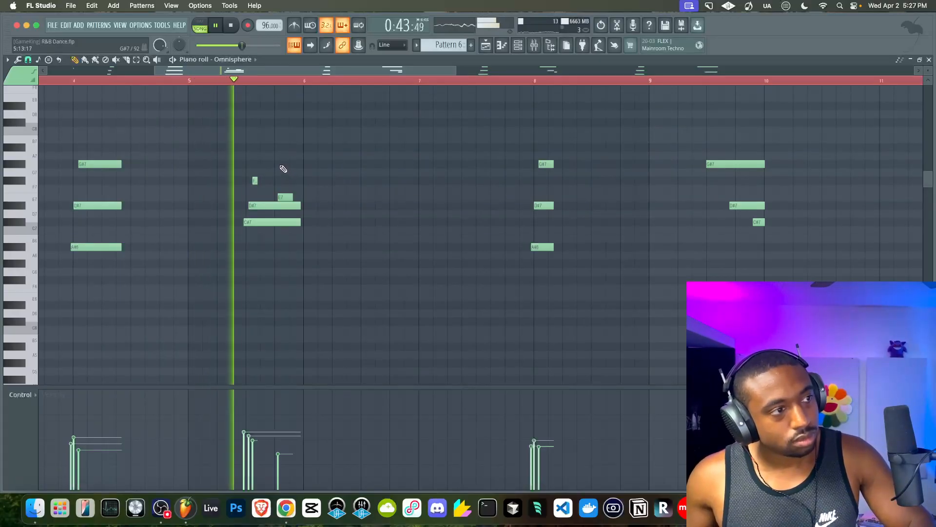
pyautogui.press('super+z')
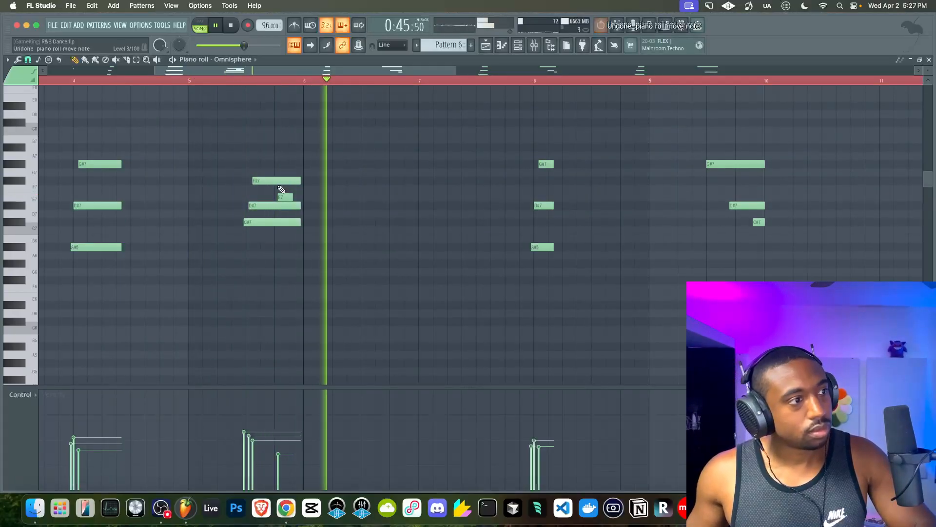
pyautogui.press('space')
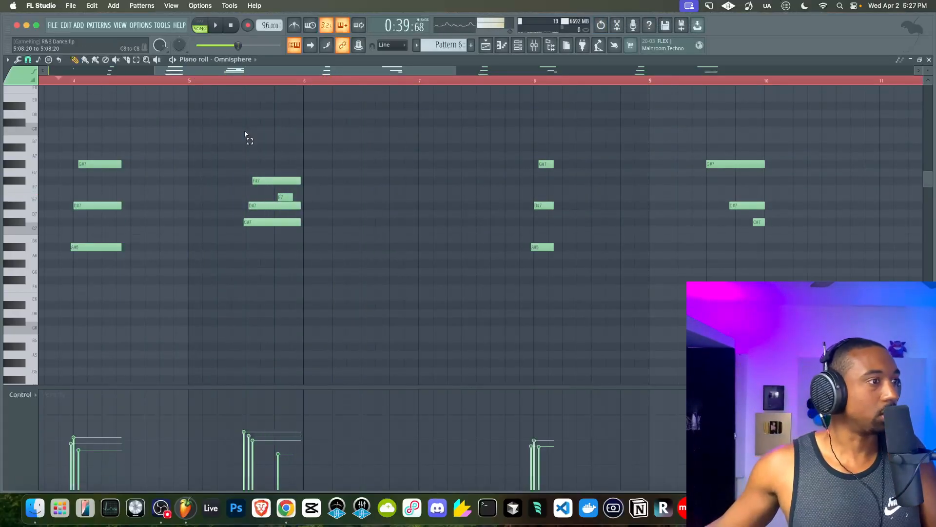
# - Mute the four notes of the bar 5 chord group and return its short note to the start of bar 6
pyautogui.moveTo(245, 134); pyautogui.dragTo(303, 241)
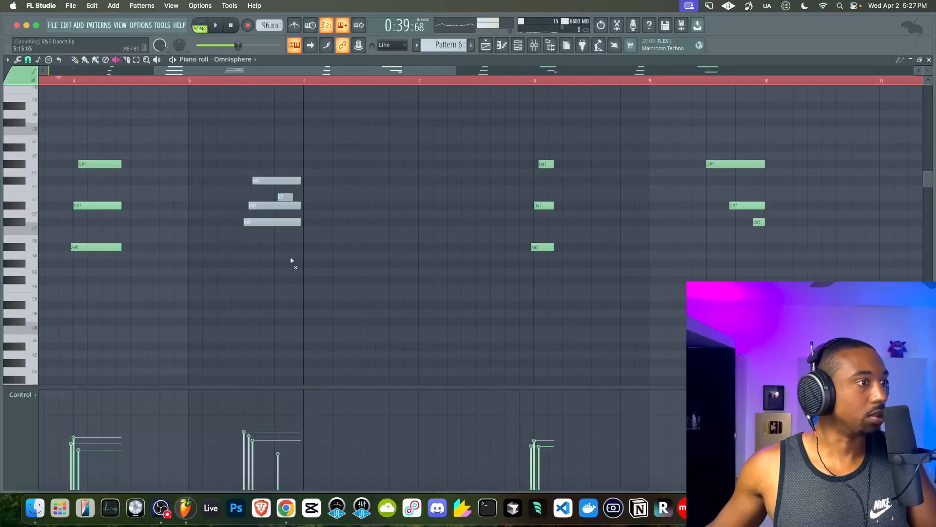
pyautogui.press('space')
pyautogui.click(447, 81)
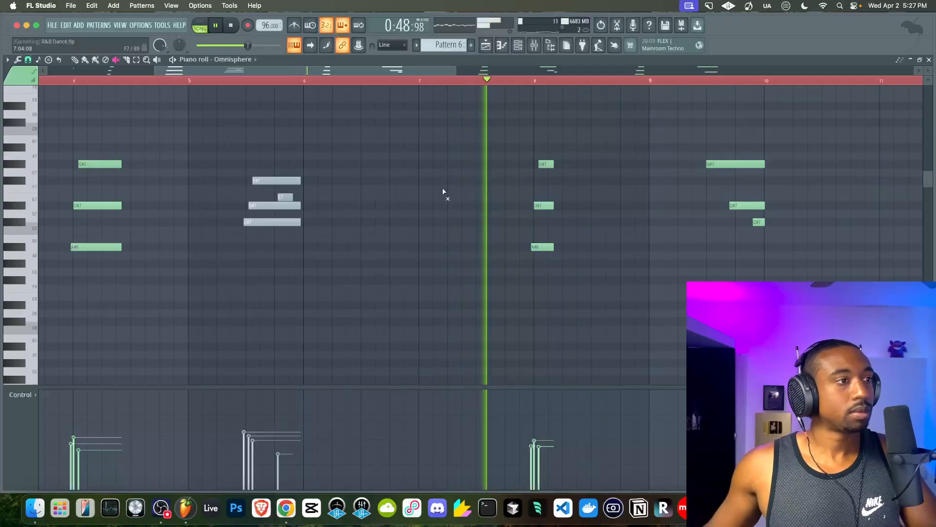
pyautogui.scroll(-2, 443, 192)
pyautogui.click(75, 59)
pyautogui.moveTo(337, 197); pyautogui.dragTo(357, 197)
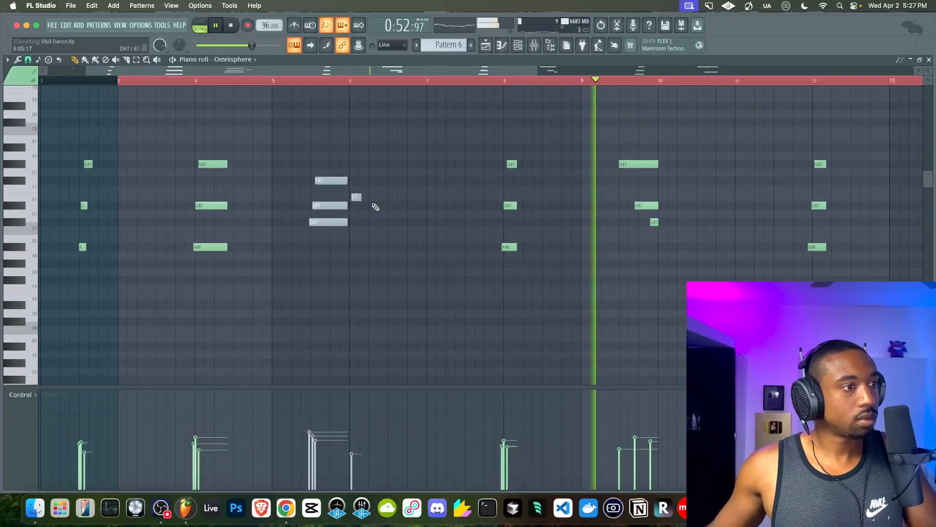
# - Lower the short C#7 note at the end of bar 9 to G#6 and play the passage back
pyautogui.hscroll(5, 393, 214)
pyautogui.scroll(-1, 393, 215)
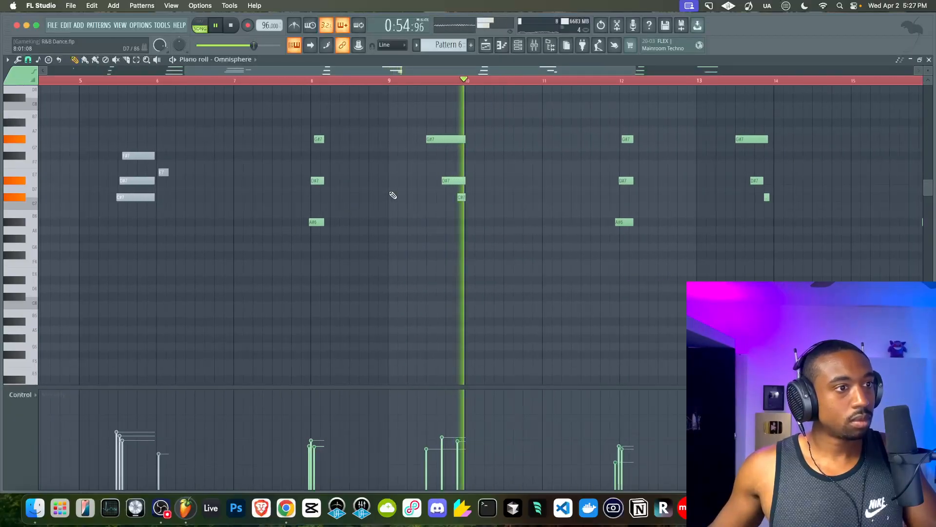
pyautogui.press('space')
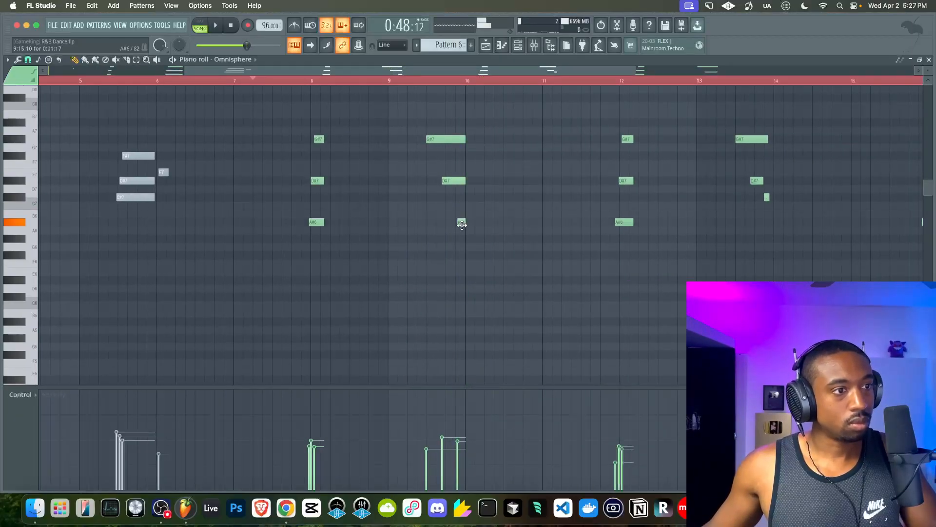
pyautogui.moveTo(460, 239); pyautogui.dragTo(460, 239)
pyautogui.press('space')
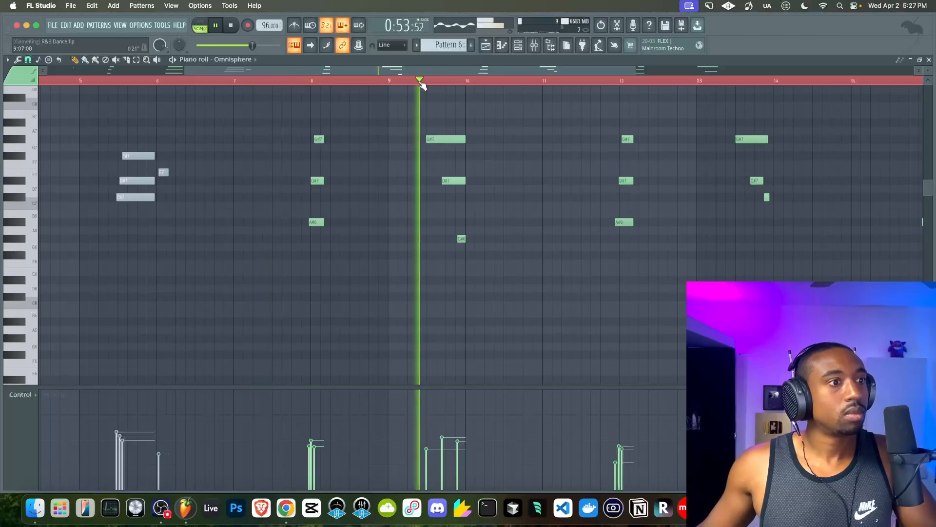
# - Lower the short C#7 note at the end of bar 13 to G#6 and close the piano roll
pyautogui.scroll(-2, 486, 210)
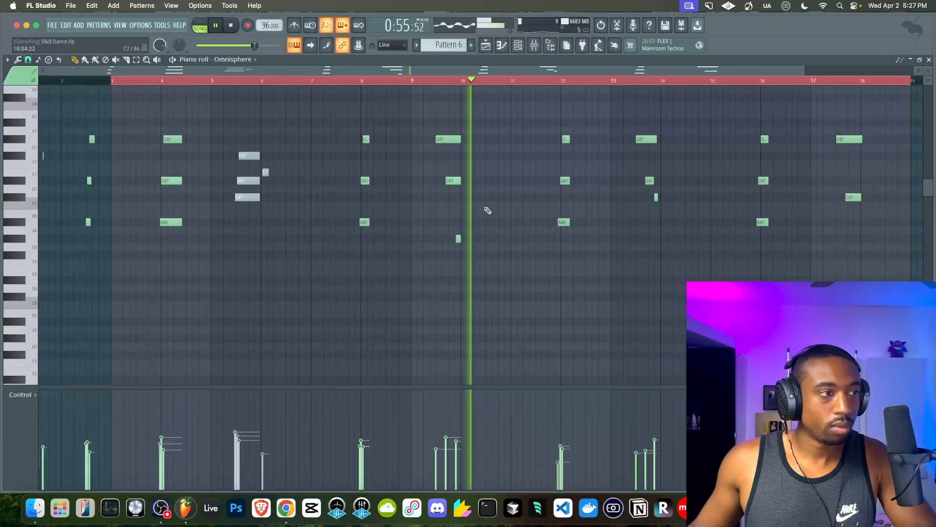
pyautogui.scroll(3, 491, 192)
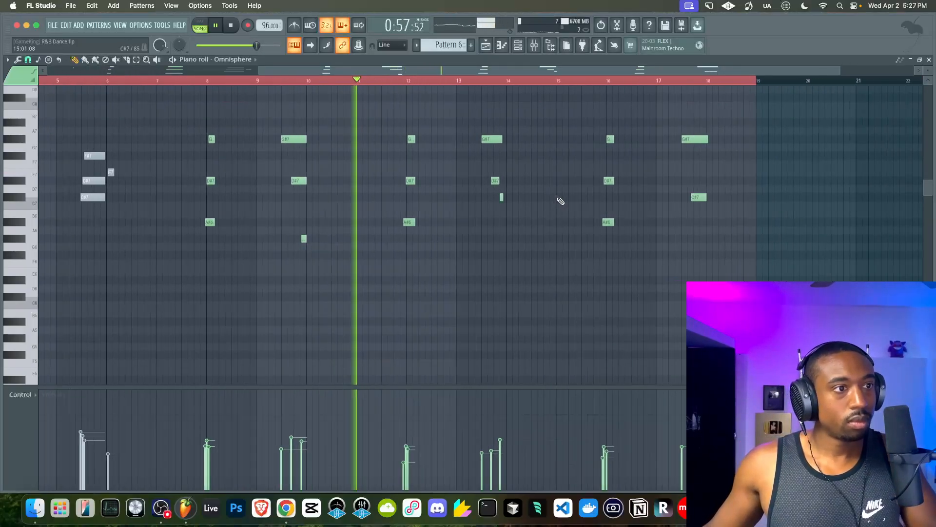
pyautogui.moveTo(477, 197); pyautogui.dragTo(475, 244)
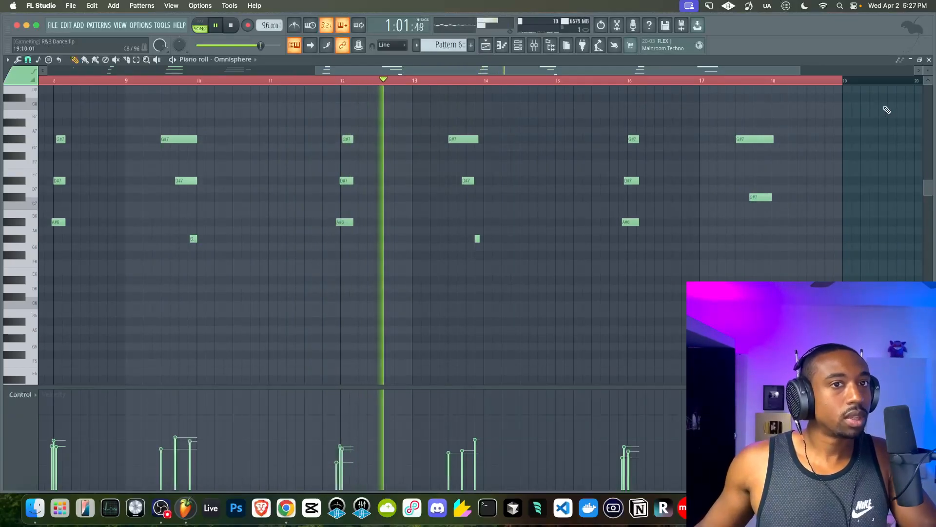
pyautogui.click(930, 61)
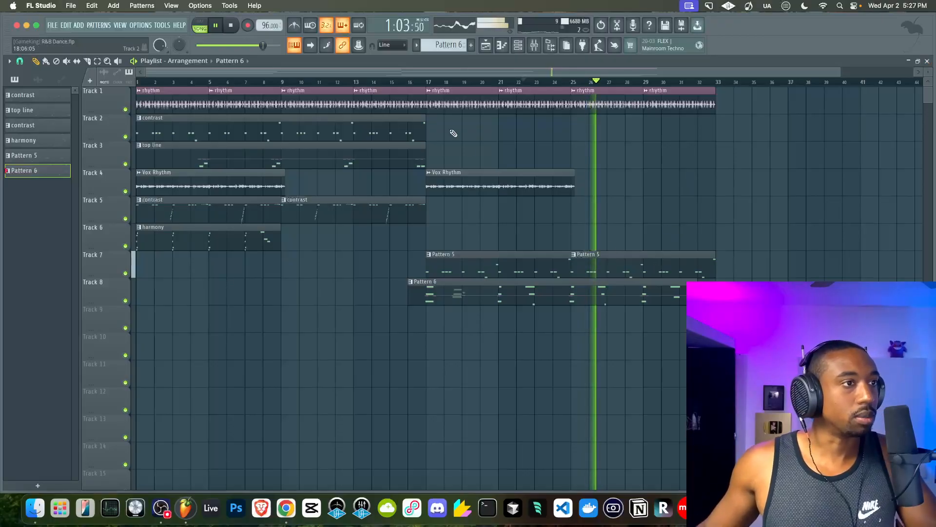
# - Switch to an empty Pattern 7, stop playback and select bars 17 to 32 in the playlist as the loop range
pyautogui.click(519, 48)
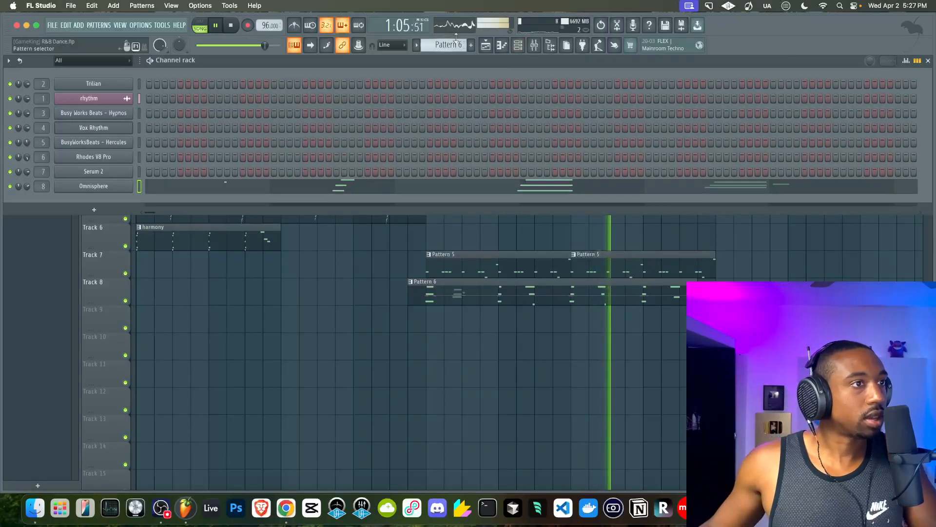
pyautogui.moveTo(445, 45); pyautogui.dragTo(445, 40)
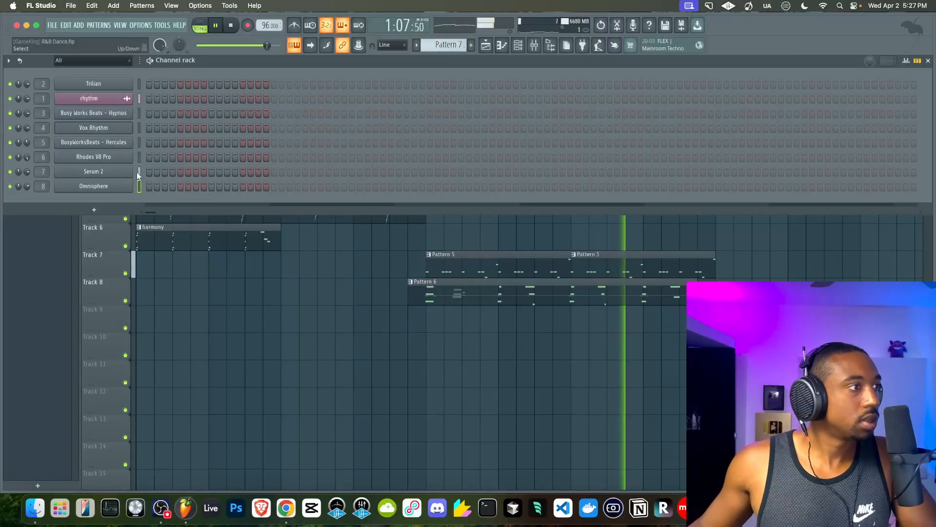
pyautogui.press('F6')
pyautogui.press('space')
pyautogui.moveTo(713, 83); pyautogui.dragTo(427, 96)
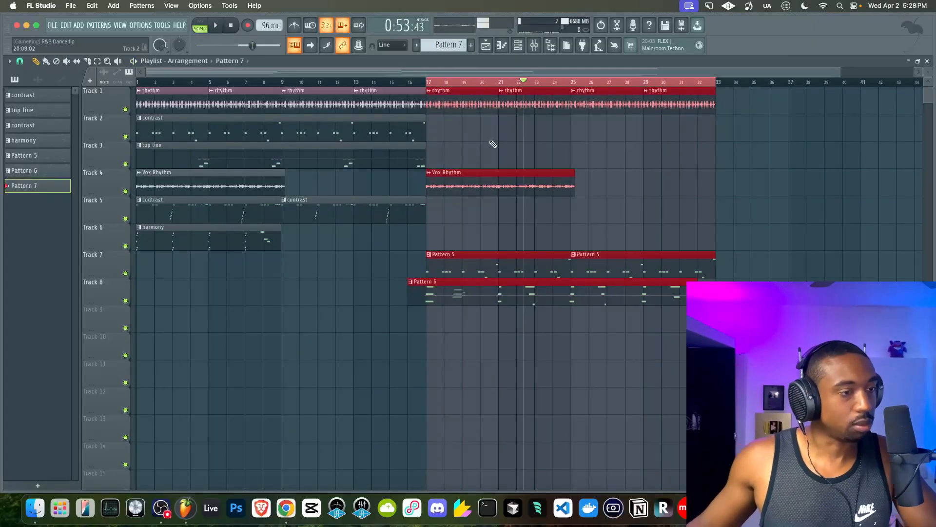
# - Add a new channel to the channel rack and replace its Automation Clip with Scaler2
pyautogui.click(520, 45)
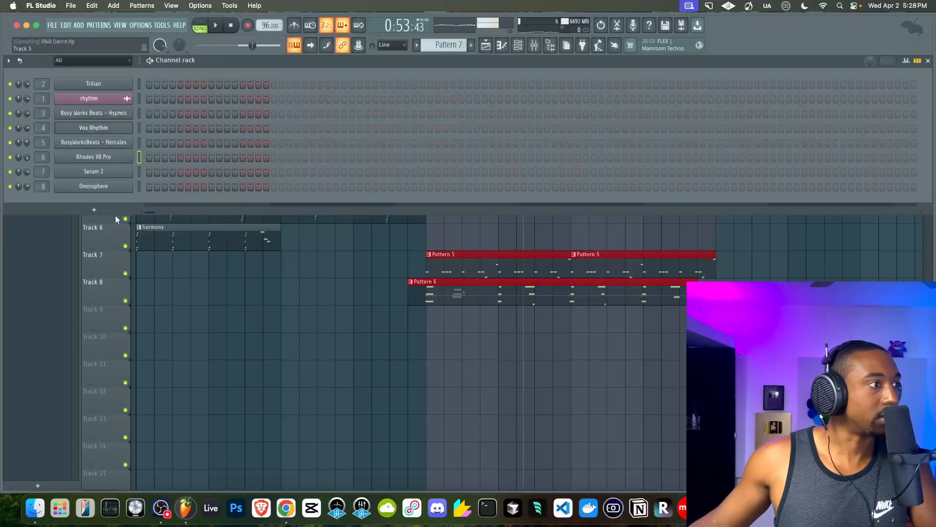
pyautogui.click(94, 210)
pyautogui.click(108, 209)
pyautogui.click(277, 83)
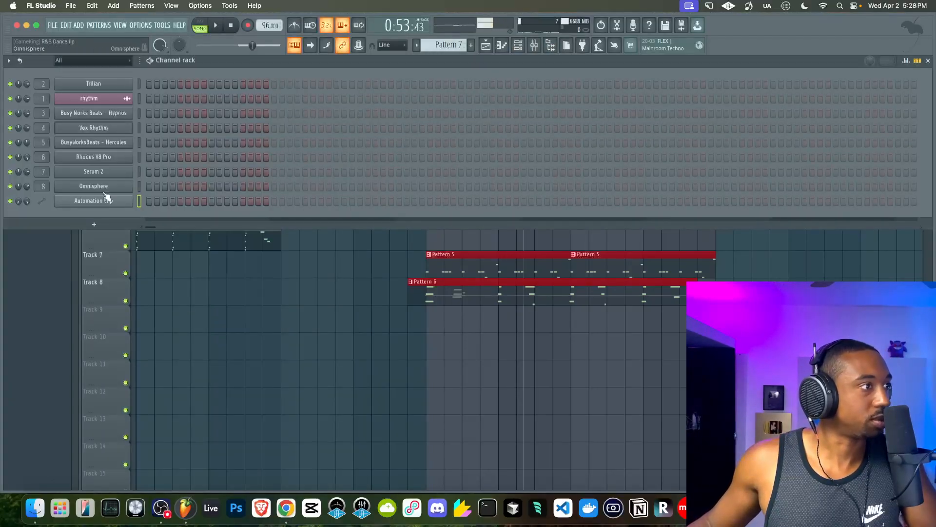
pyautogui.rightClick(112, 207)
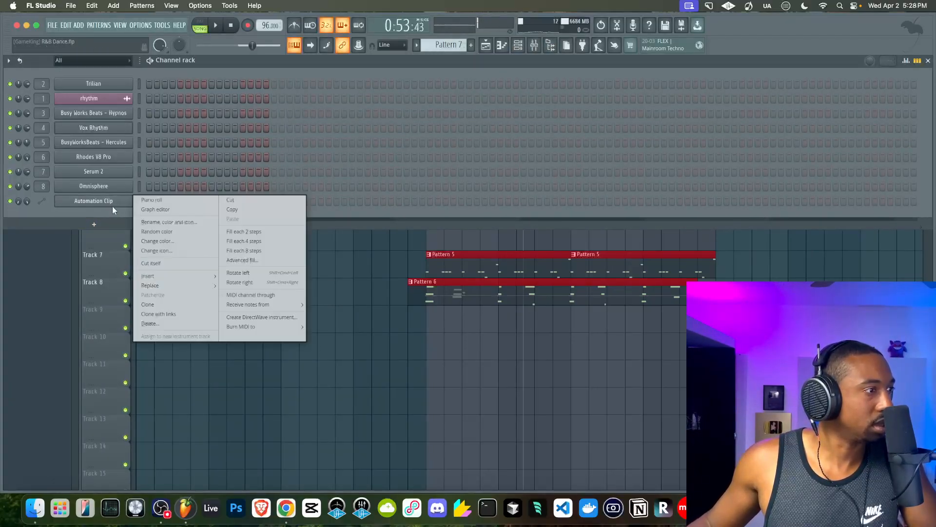
pyautogui.moveTo(171, 285)
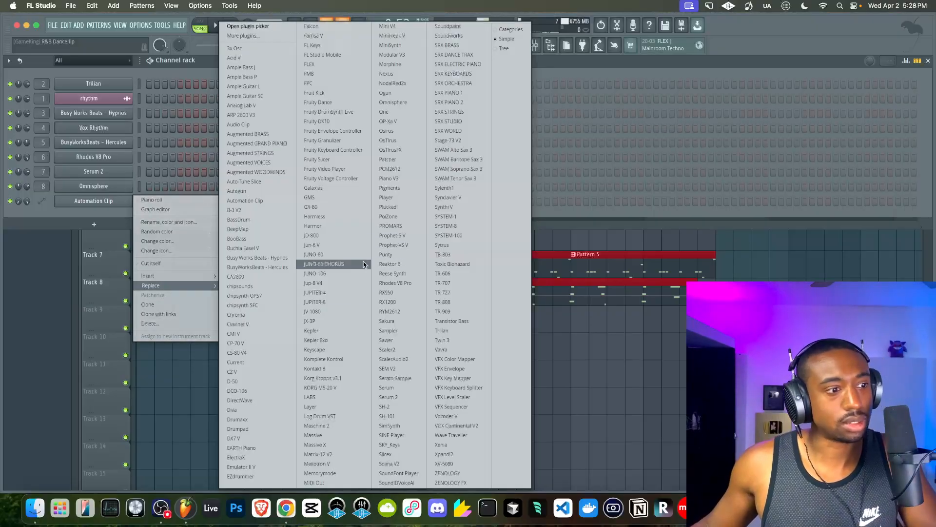
pyautogui.click(387, 349)
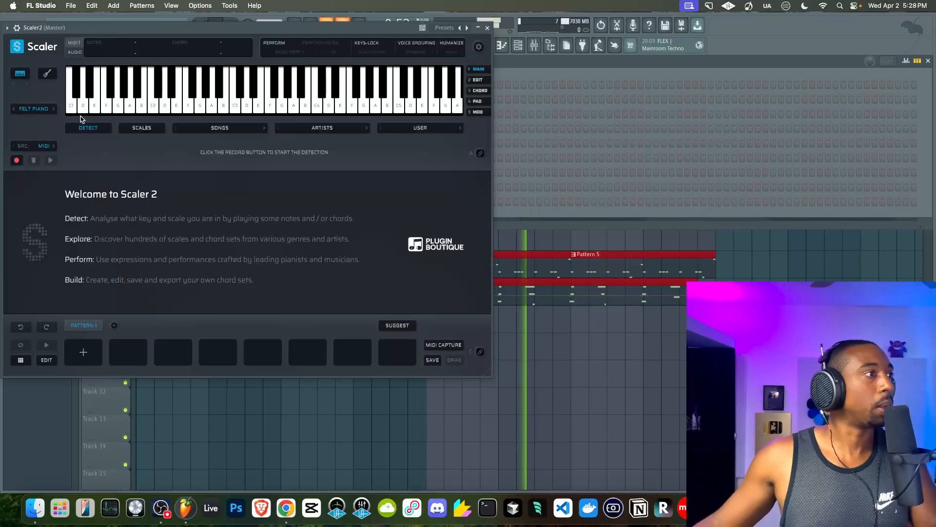
# - Detect the song's scale in Scaler from played notes, then close the plugin and the channel rack
pyautogui.click(17, 160)
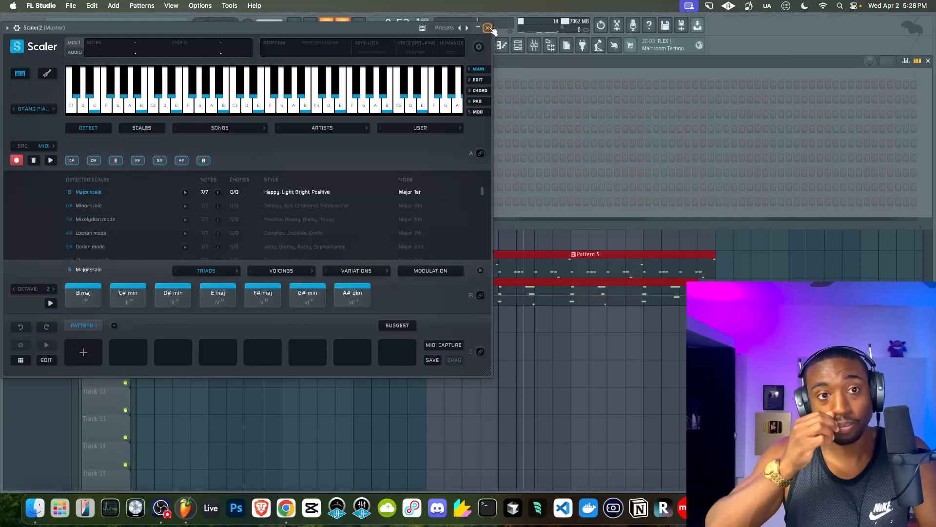
pyautogui.click(488, 28)
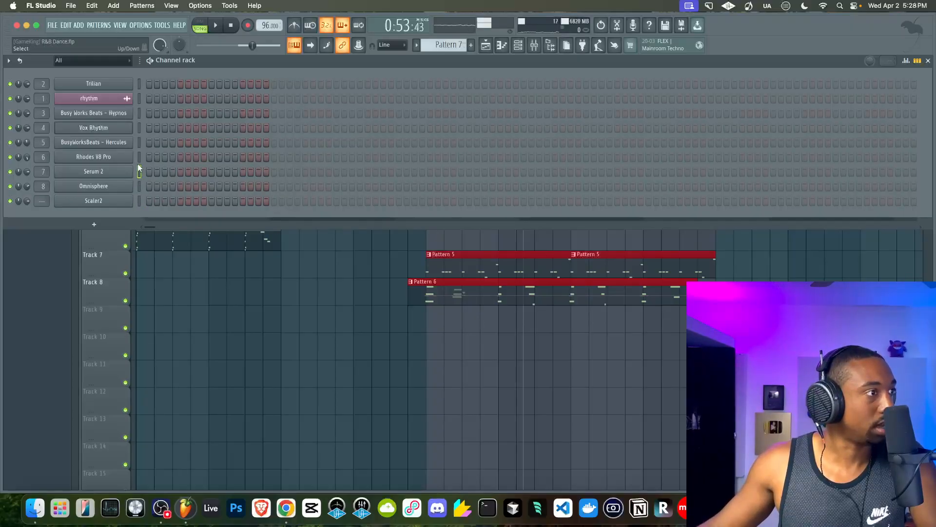
pyautogui.press('F6')
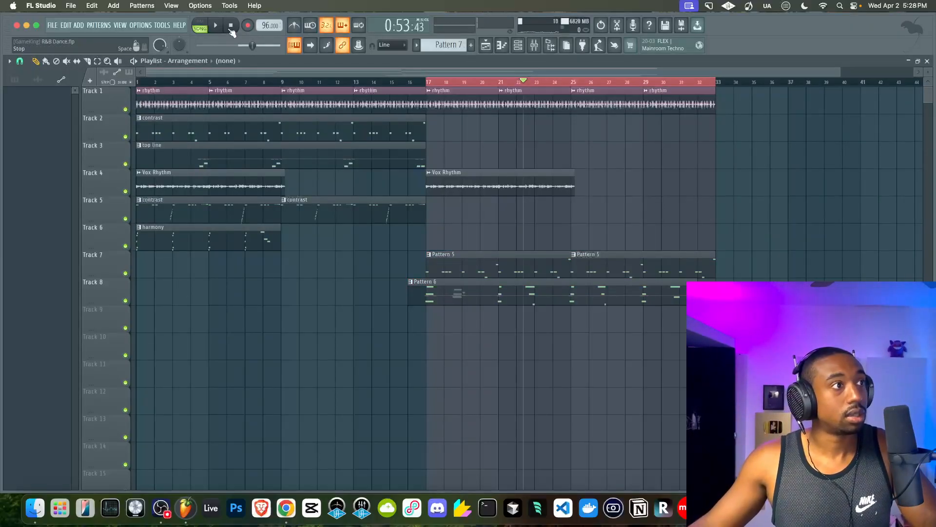
# - Rehearse a part over the bar 17 to 32 loop, stop playback and check the mixer
pyautogui.press('space')
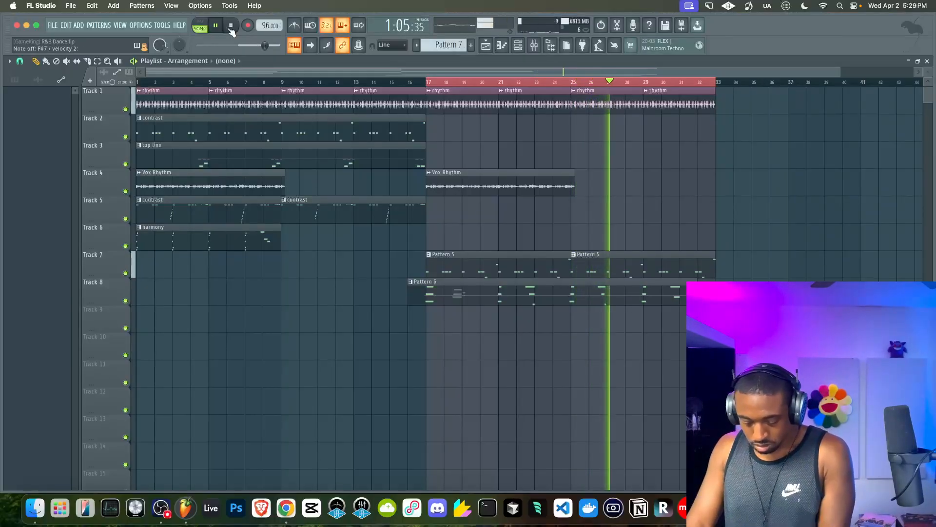
pyautogui.click(231, 30)
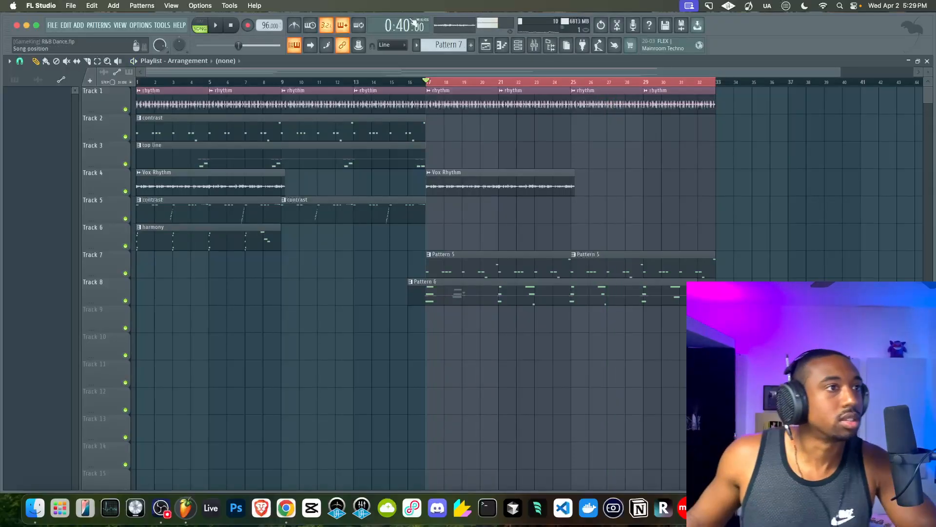
pyautogui.click(534, 48)
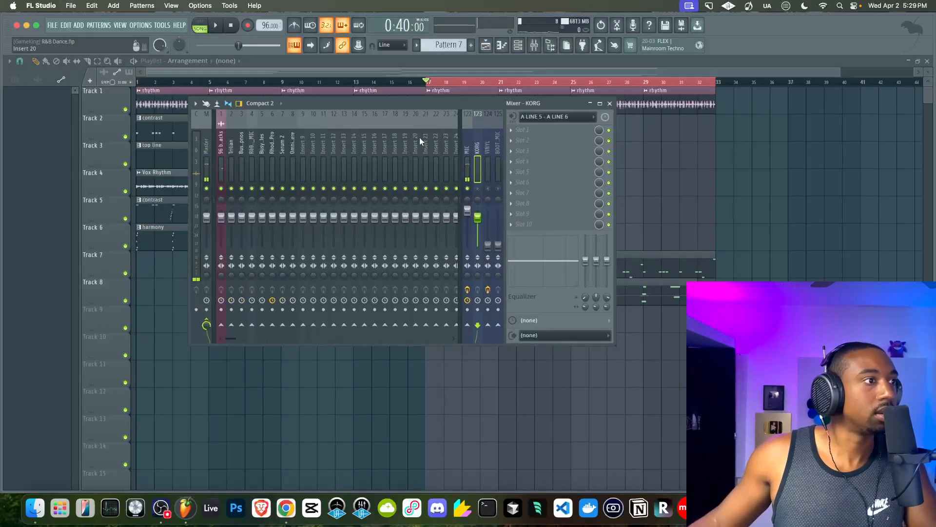
pyautogui.click(682, 196)
# - Select the Rhodes V8 Pro channel and record its chords into Pattern 7 on Track 6 from bar 17
pyautogui.click(517, 48)
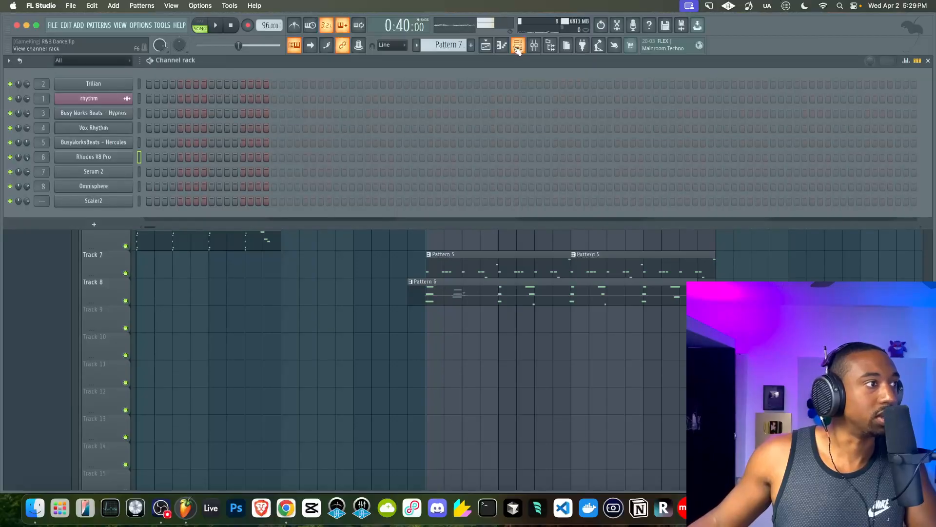
pyautogui.press('F6')
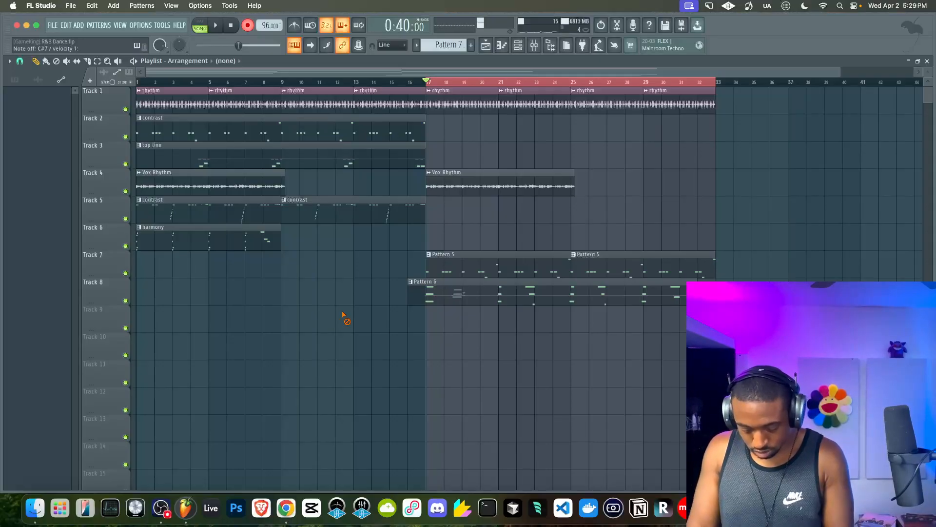
pyautogui.press('space')
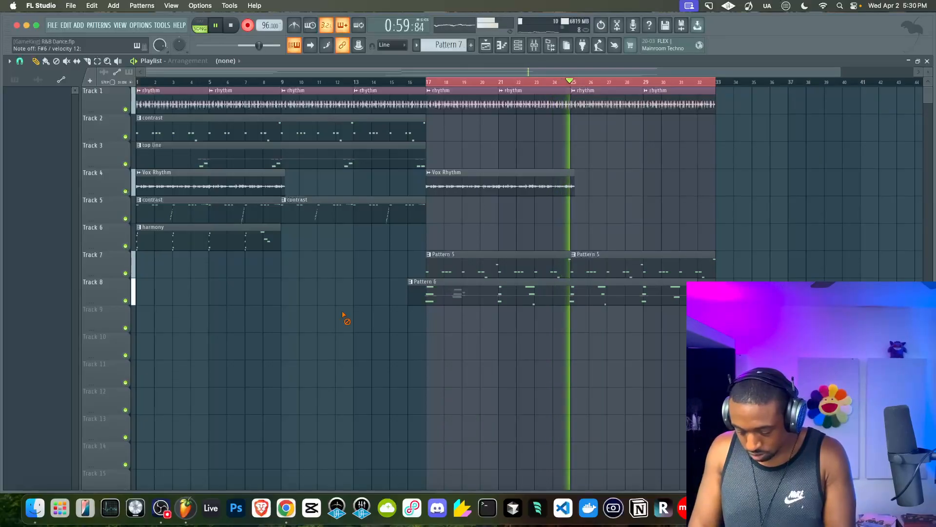
pyautogui.press('space')
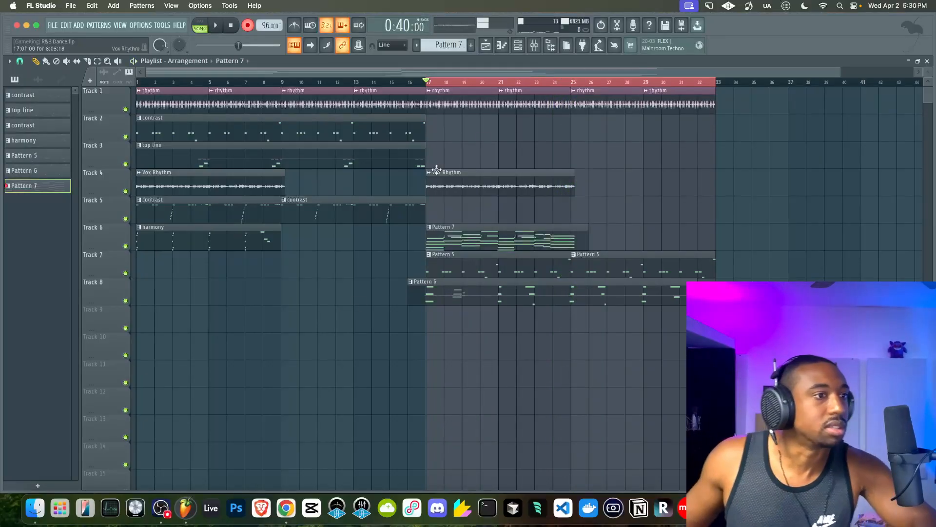
# - Create Pattern 8, record Rhodes chords between bars 25 and 29, and move the recorded clip up to Track 5
pyautogui.click(471, 44)
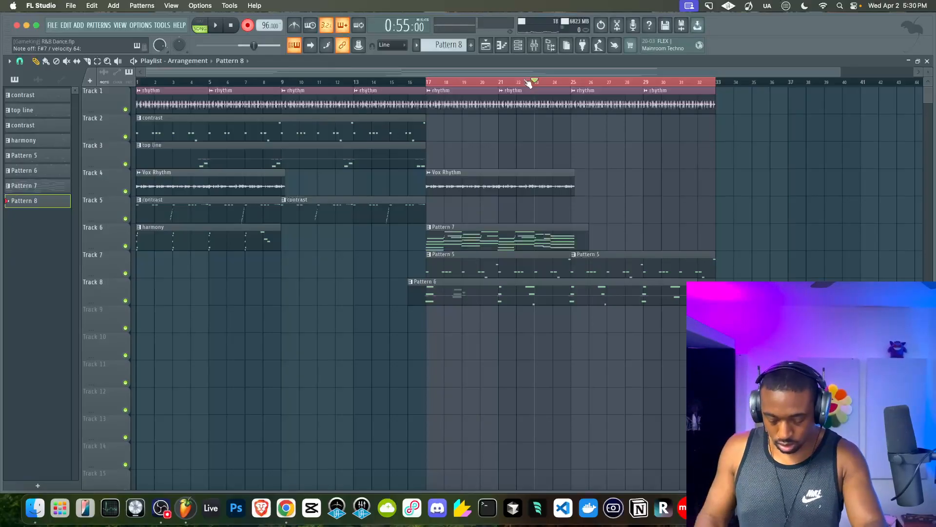
pyautogui.press('space')
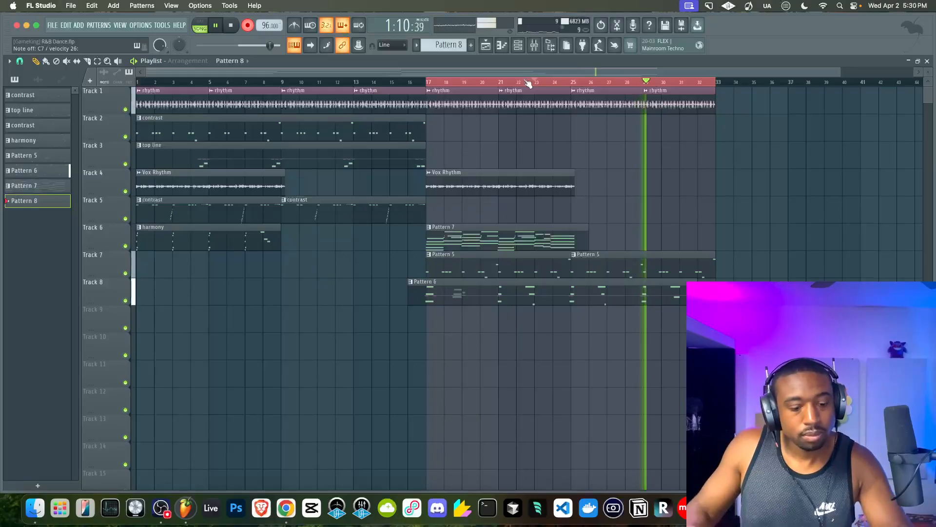
pyautogui.press('space')
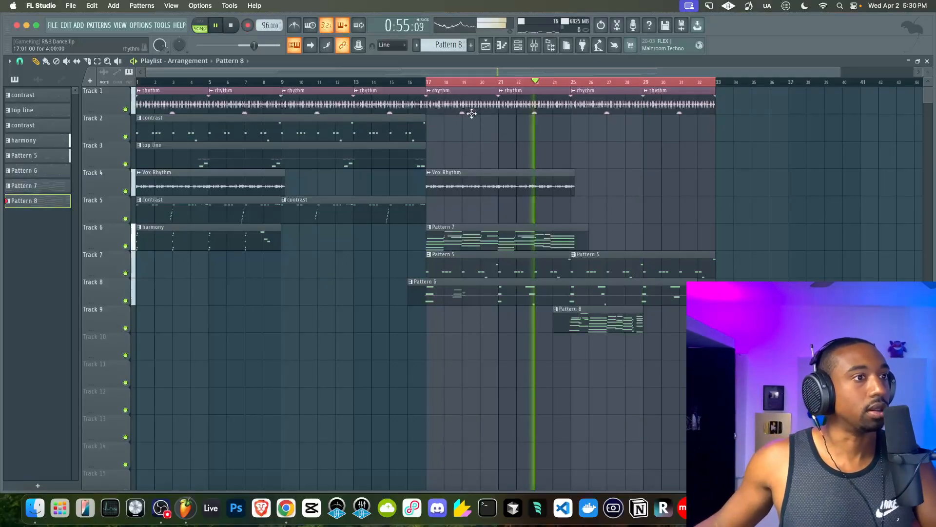
pyautogui.press('space')
pyautogui.moveTo(599, 315); pyautogui.dragTo(599, 207)
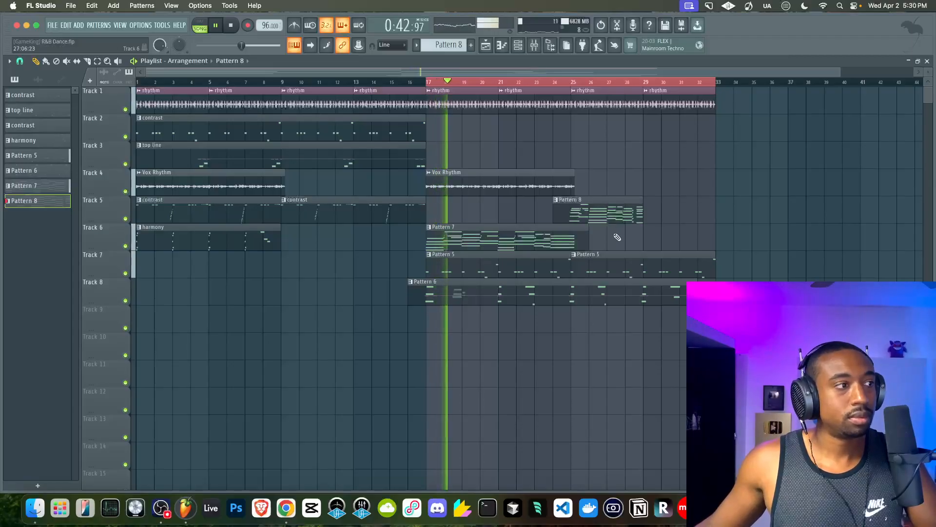
# - Turn the Rhodes V8 Pro channel's volume down slightly, check its chorus section in the plugin, and close the plugin
pyautogui.click(518, 45)
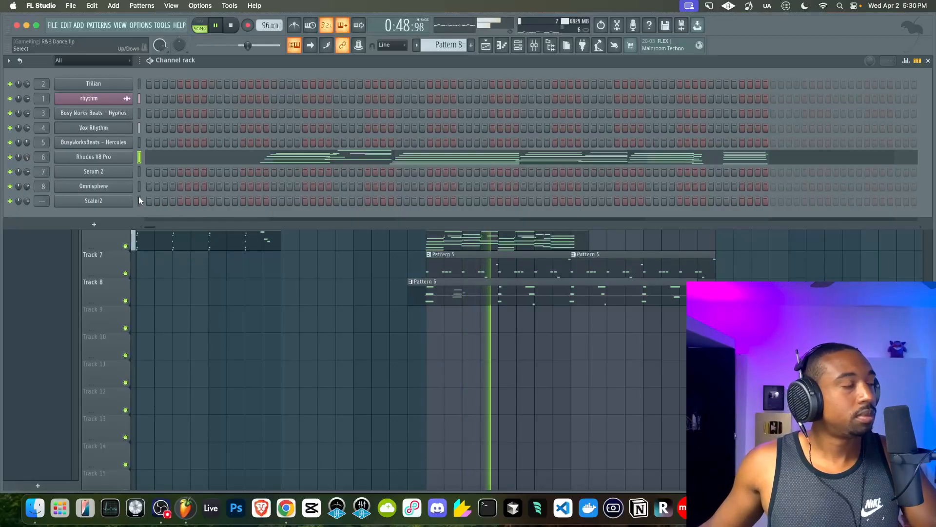
pyautogui.moveTo(27, 157); pyautogui.dragTo(27, 162)
pyautogui.click(93, 157)
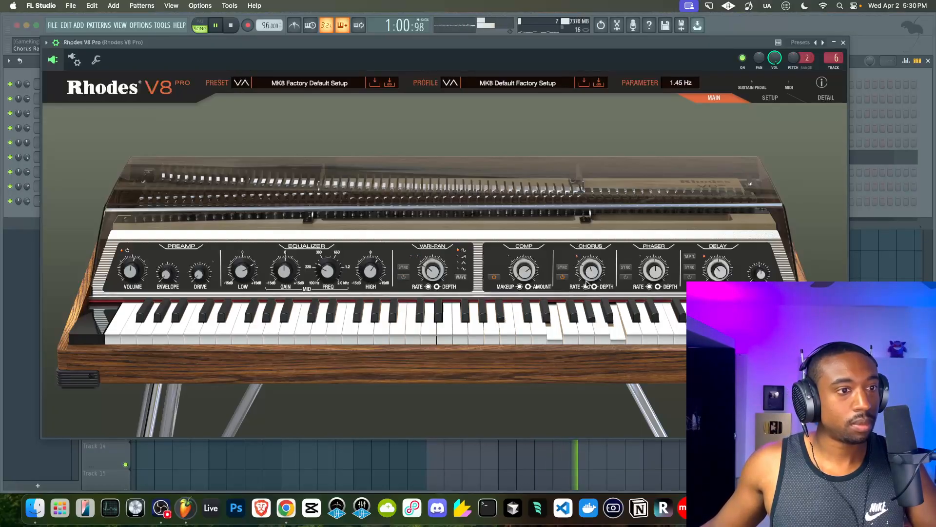
pyautogui.click(880, 276)
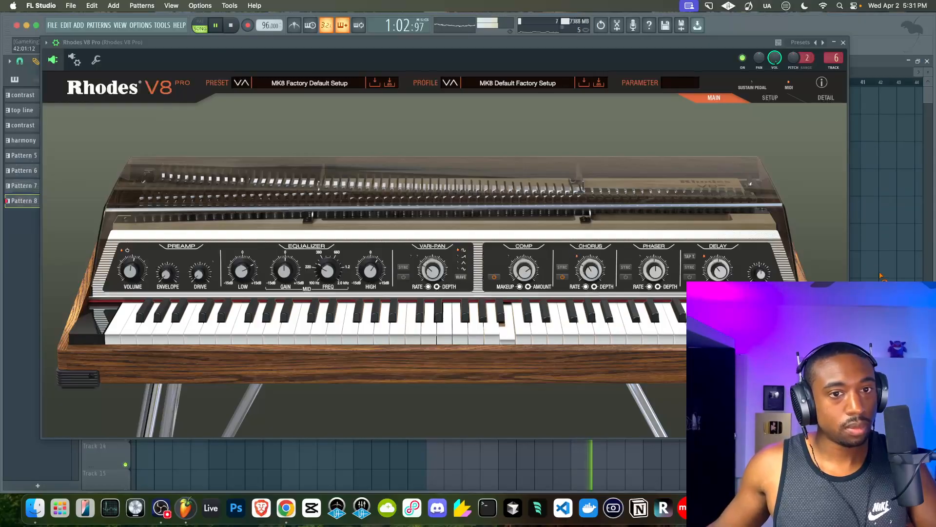
pyautogui.click(845, 43)
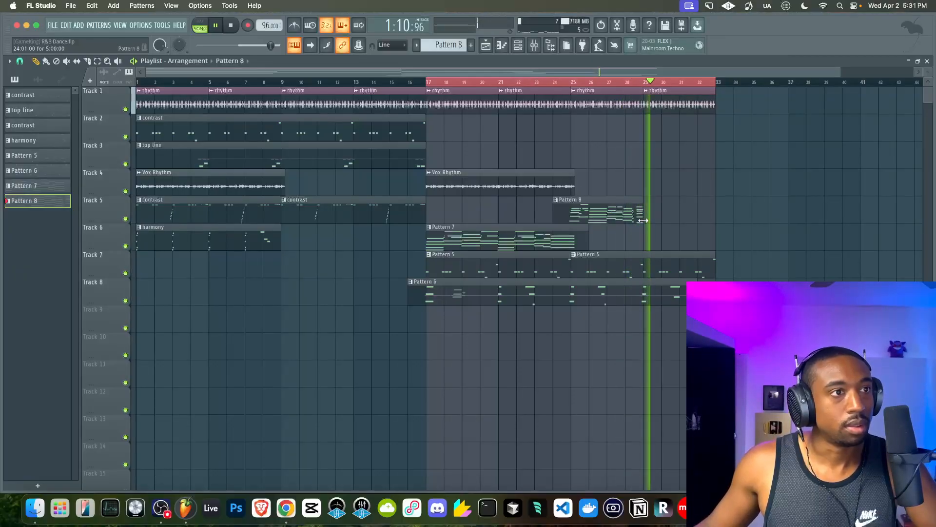
# - Copy the Pattern 7 chords clip to bar 29 on Track 6 and trim its end to bar 33
pyautogui.press('space')
pyautogui.moveTo(470, 237); pyautogui.dragTo(688, 235)
pyautogui.press('space')
pyautogui.moveTo(803, 237); pyautogui.dragTo(714, 244)
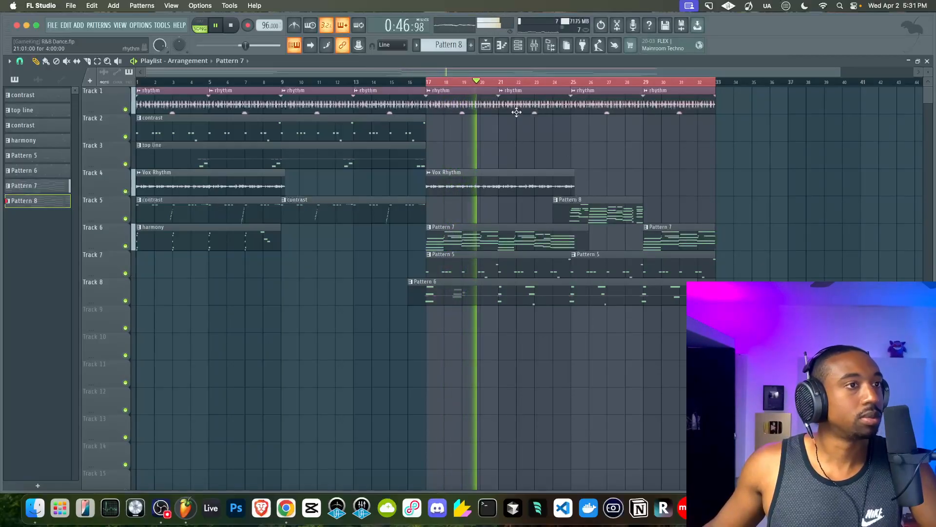
# - Stop playback, create Pattern 9 and route the Scaler2 channel to mixer track 9
pyautogui.click(518, 45)
pyautogui.press('space')
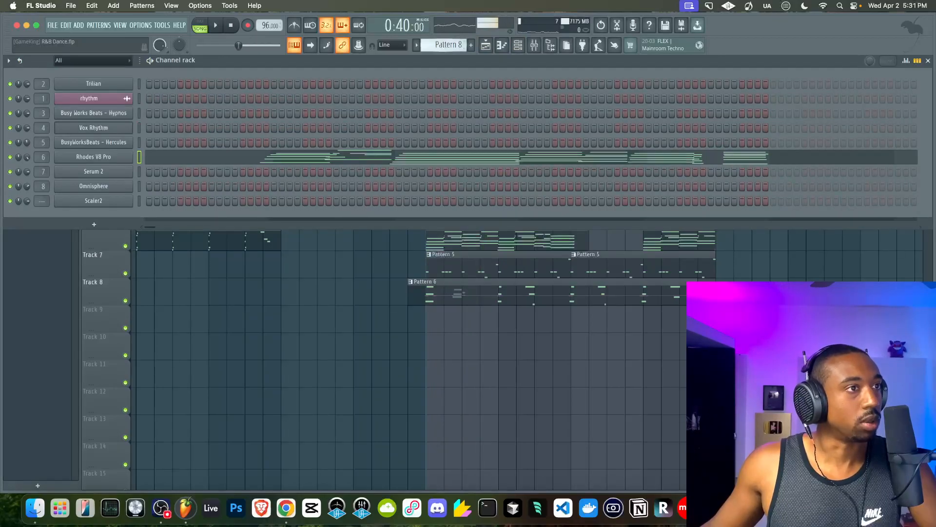
pyautogui.press('KP_Add')
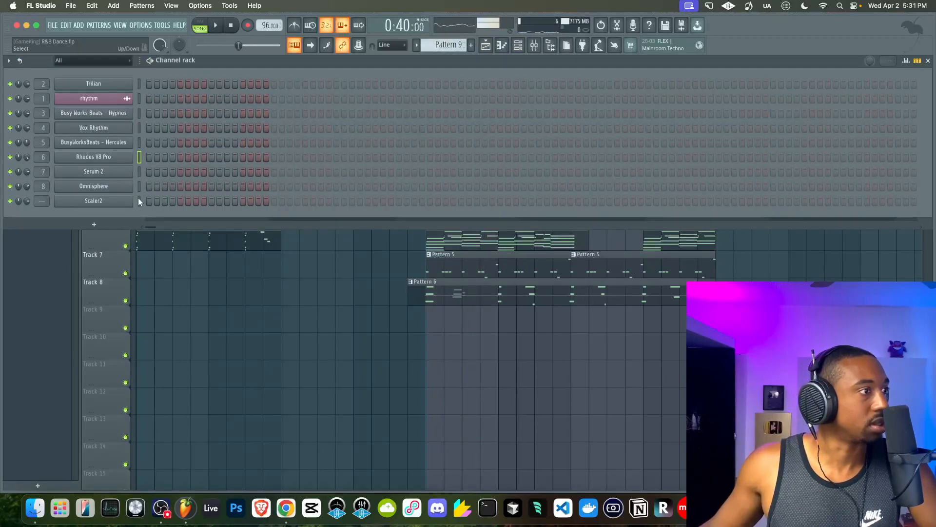
pyautogui.press('super+l')
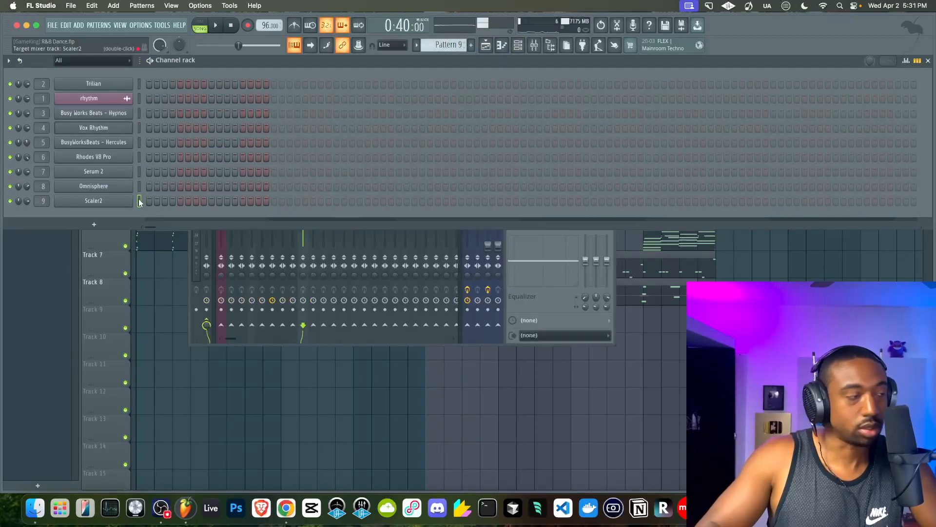
pyautogui.click(159, 278)
# - Show the sample browser with the loop playing and expand the Drum Kits folder inside Phantom Sound Design
pyautogui.click(551, 45)
pyautogui.press('space')
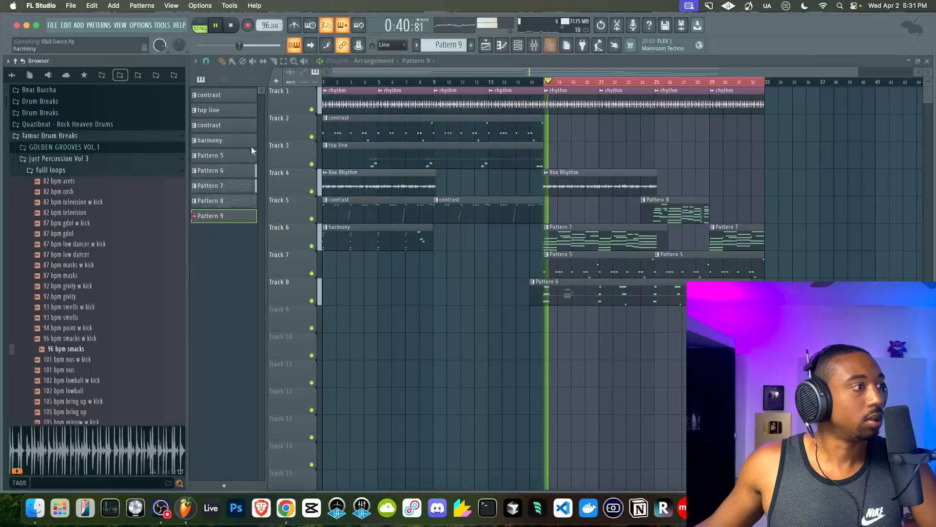
pyautogui.click(12, 74)
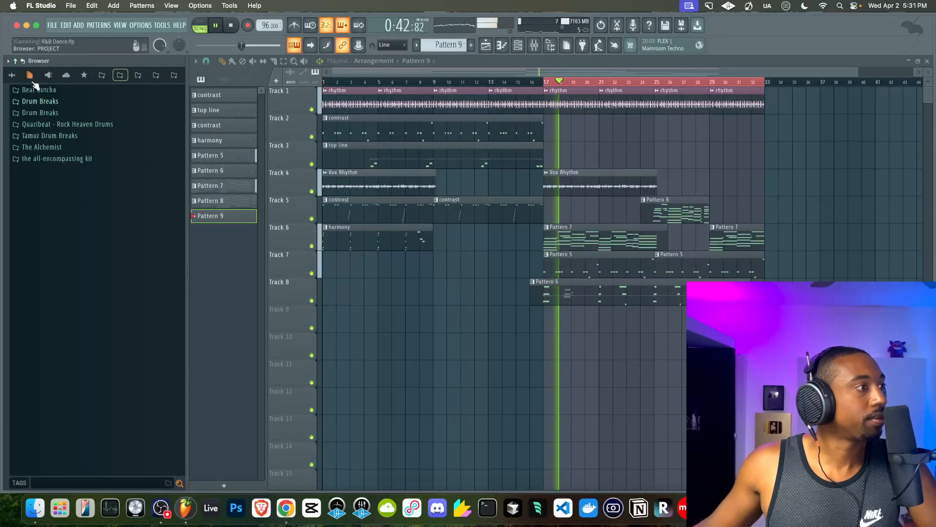
pyautogui.click(47, 222)
pyautogui.scroll(-8, 51, 227)
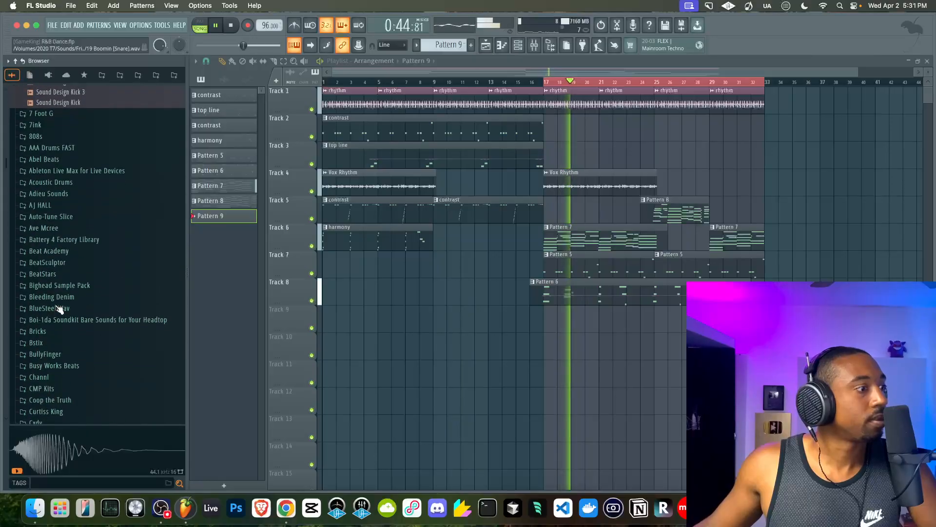
pyautogui.click(60, 209)
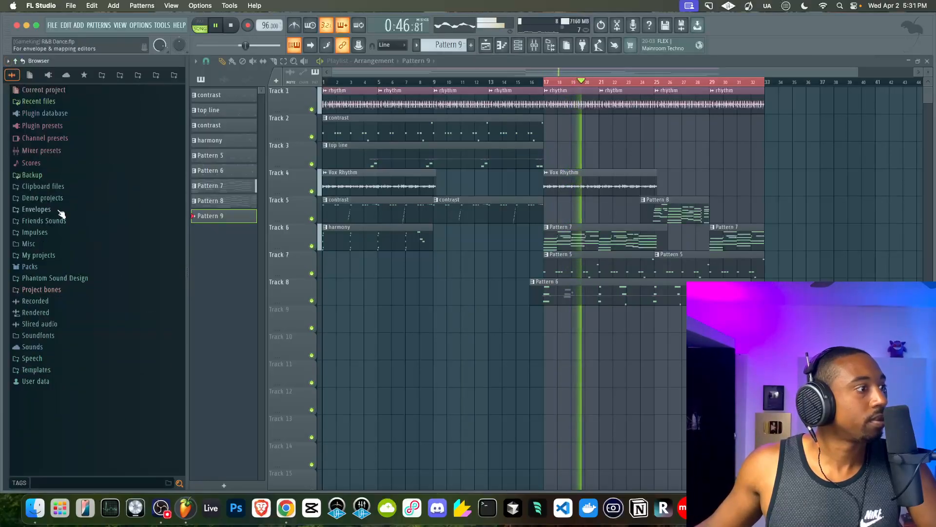
pyautogui.click(46, 278)
pyautogui.click(44, 290)
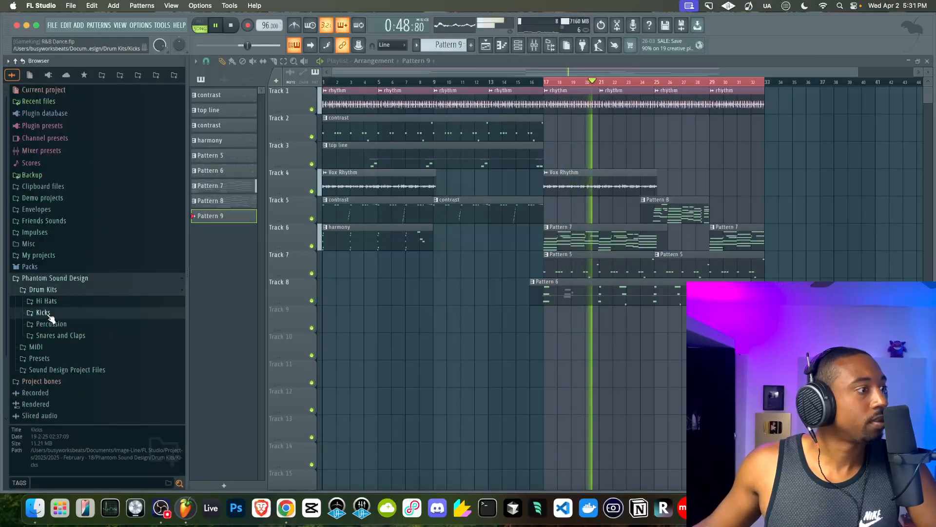
# - Audition samples from the Kicks folder and open Kick - The Weeknd 2 in a new channel
pyautogui.click(46, 313)
pyautogui.click(63, 269)
pyautogui.click(68, 341)
pyautogui.scroll(-5, 68, 340)
pyautogui.click(69, 299)
pyautogui.click(71, 290)
pyautogui.rightClick(71, 290)
pyautogui.click(83, 293)
# - Collapse the Kicks folder, expand Snares and Claps, and audition its first samples against the loop
pyautogui.scroll(3, 70, 176)
pyautogui.click(67, 193)
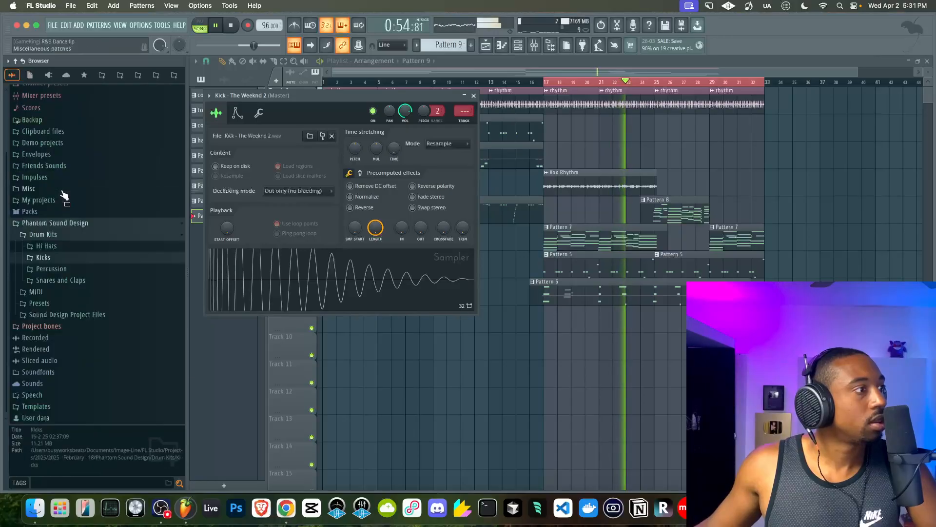
pyautogui.click(52, 280)
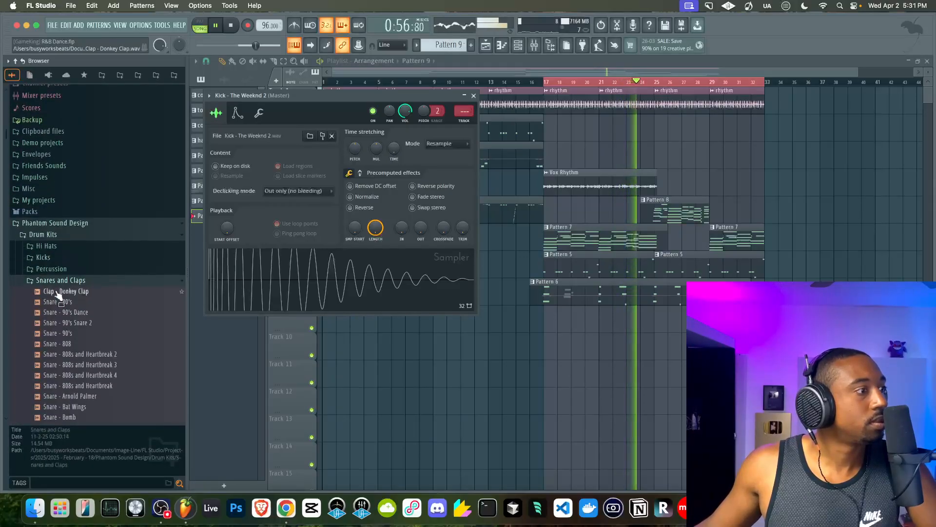
pyautogui.click(58, 293)
pyautogui.scroll(-3, 58, 292)
pyautogui.click(62, 239)
pyautogui.click(63, 250)
pyautogui.click(64, 261)
pyautogui.click(63, 270)
# - Compare the 808s and Heartbreak snares and open Snare - 808s and Heartbreak 2 in a new channel
pyautogui.scroll(-5, 66, 269)
pyautogui.click(71, 145)
pyautogui.click(74, 155)
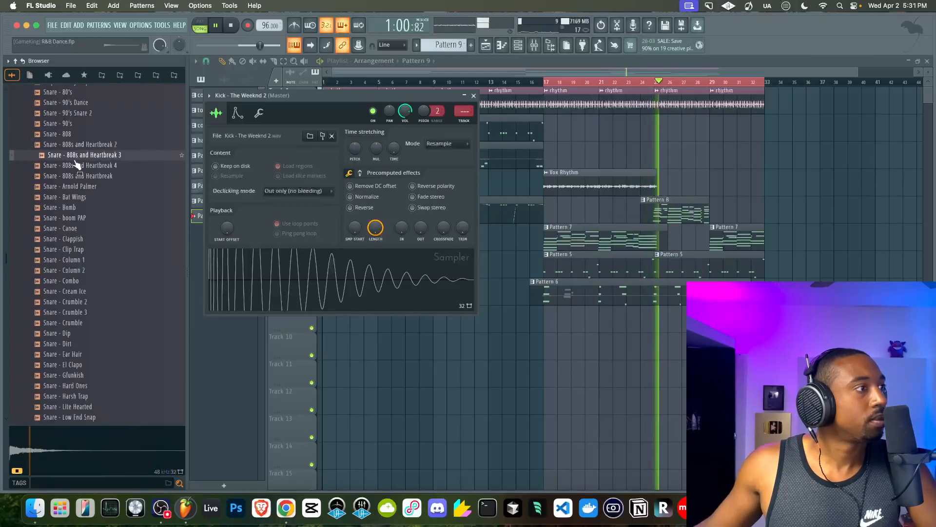
pyautogui.click(74, 147)
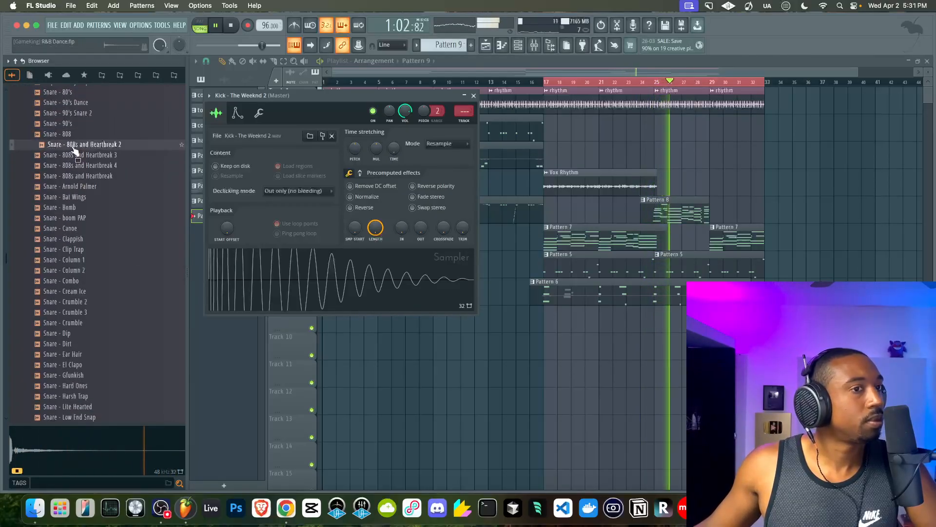
pyautogui.click(74, 148)
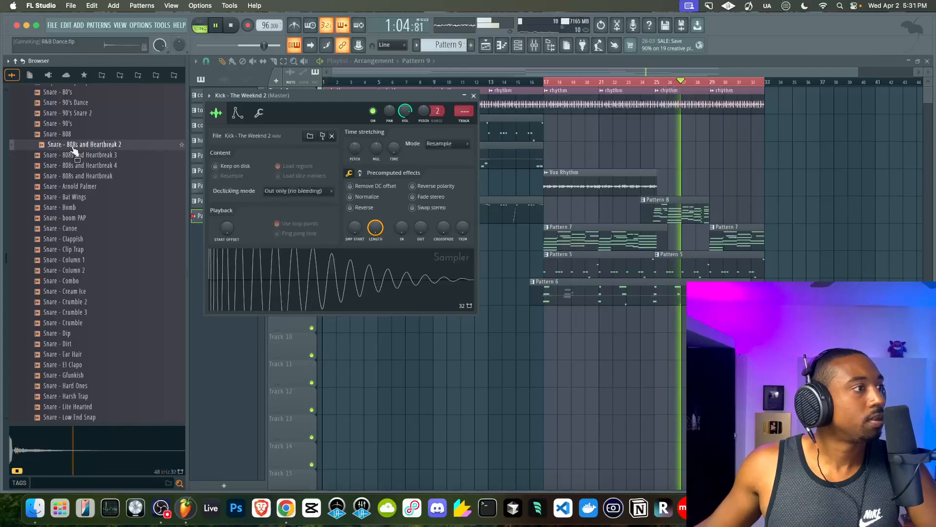
pyautogui.click(73, 148)
pyautogui.rightClick(73, 147)
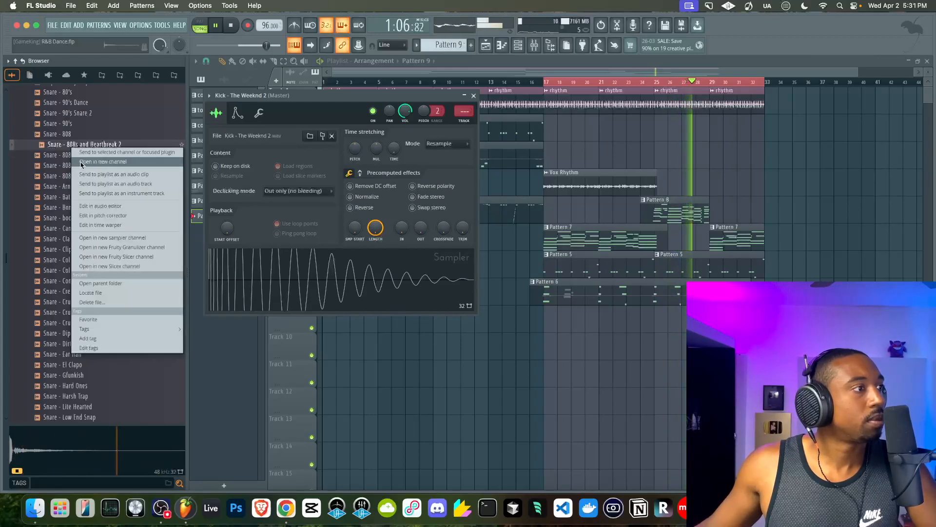
pyautogui.click(83, 162)
# - Audition more snares from 808s and Heartbreak 4 down the list and open Snare - Clip Trap in a new channel
pyautogui.click(78, 165)
pyautogui.click(77, 175)
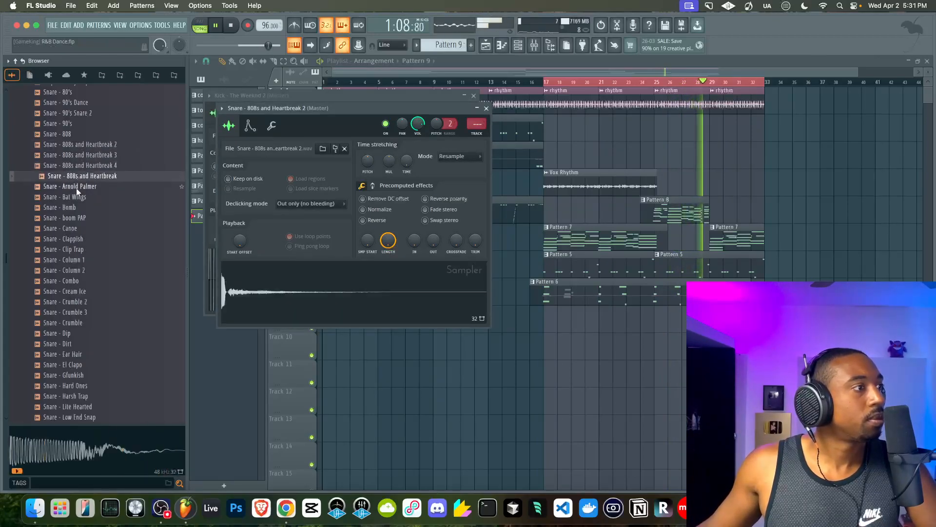
pyautogui.click(75, 174)
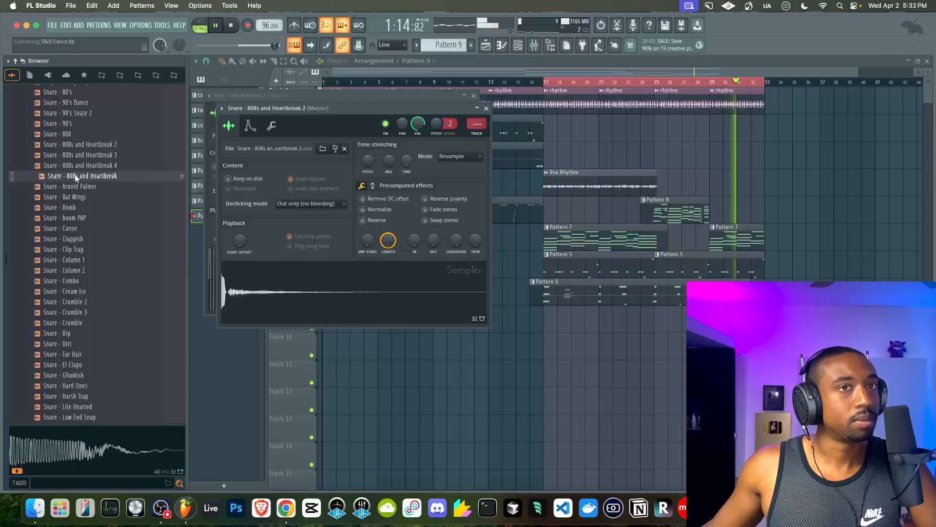
pyautogui.click(69, 187)
pyautogui.click(70, 197)
pyautogui.click(68, 207)
pyautogui.click(68, 218)
pyautogui.scroll(-2, 69, 215)
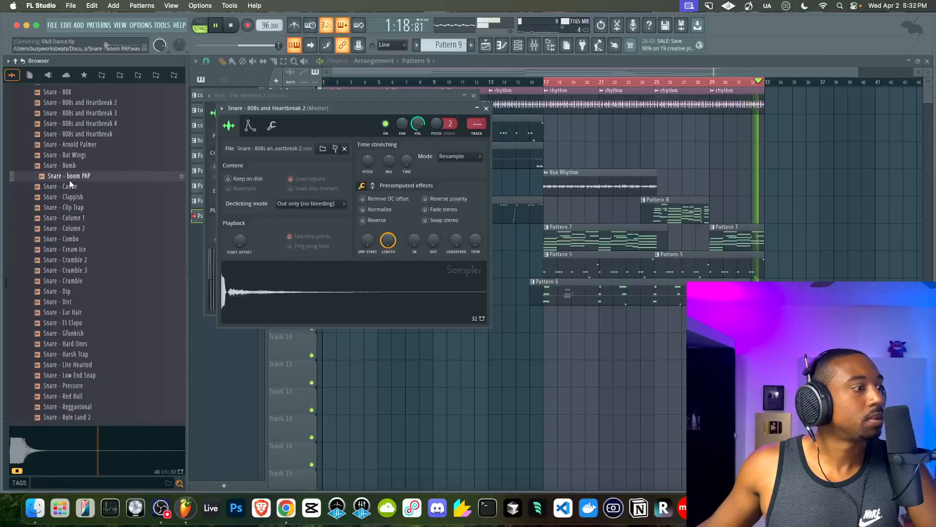
pyautogui.press('Down')
pyautogui.press('Down')
pyautogui.press('Down')
pyautogui.rightClick(68, 208)
pyautogui.click(74, 214)
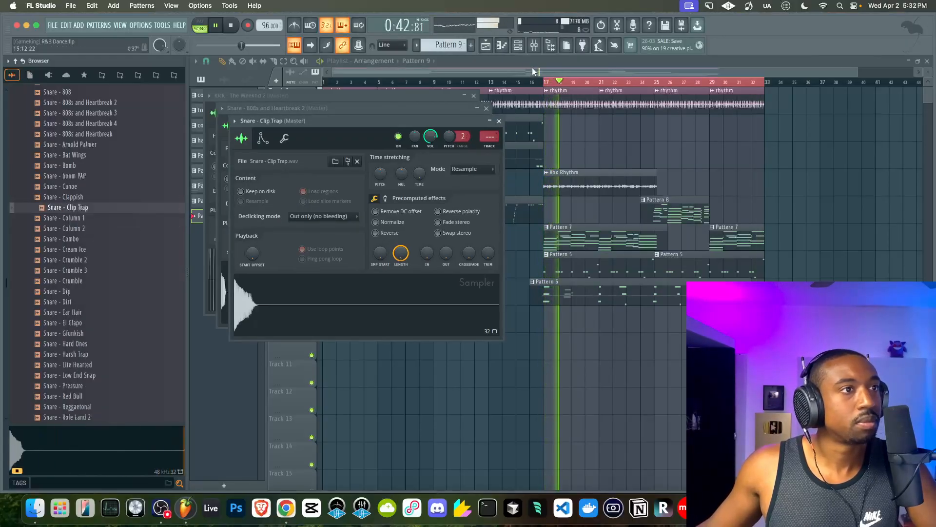
# - Route the kick and both snare channels to mixer tracks 10 to 12 and add a kick on step 1
pyautogui.click(517, 45)
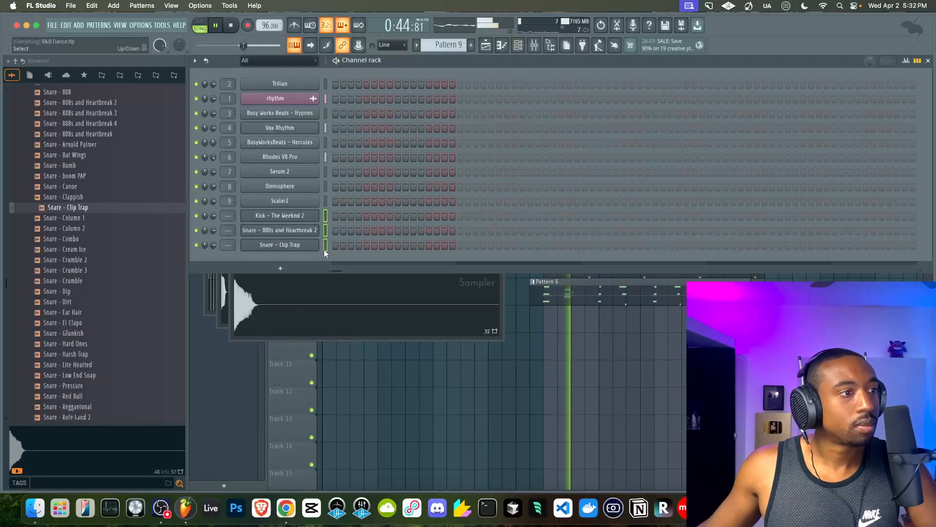
pyautogui.hotkey('ctrl', 'l')
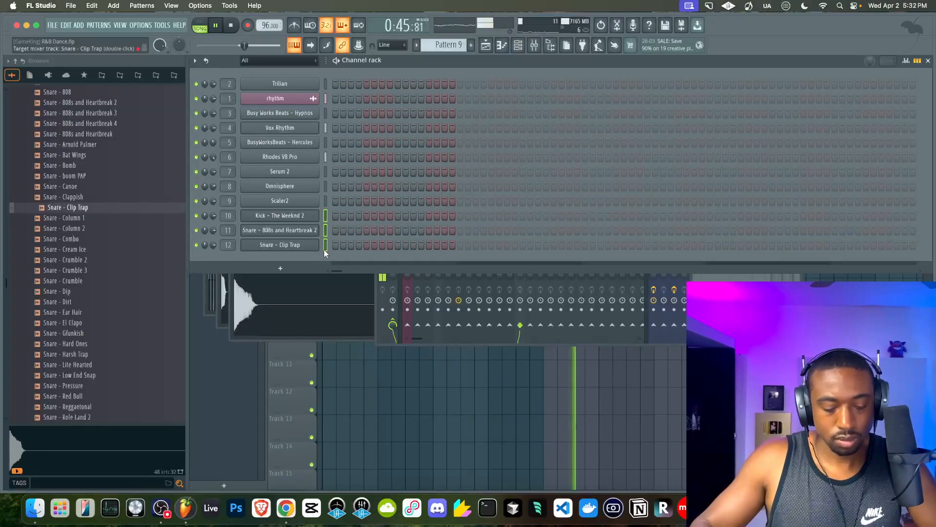
pyautogui.click(336, 216)
# - Place Pattern 9 on Track 9 at bar 17, then restart playback with the channel rack showing
pyautogui.click(427, 387)
pyautogui.moveTo(560, 316); pyautogui.dragTo(543, 314)
pyautogui.press('space')
pyautogui.click(519, 45)
pyautogui.press('space')
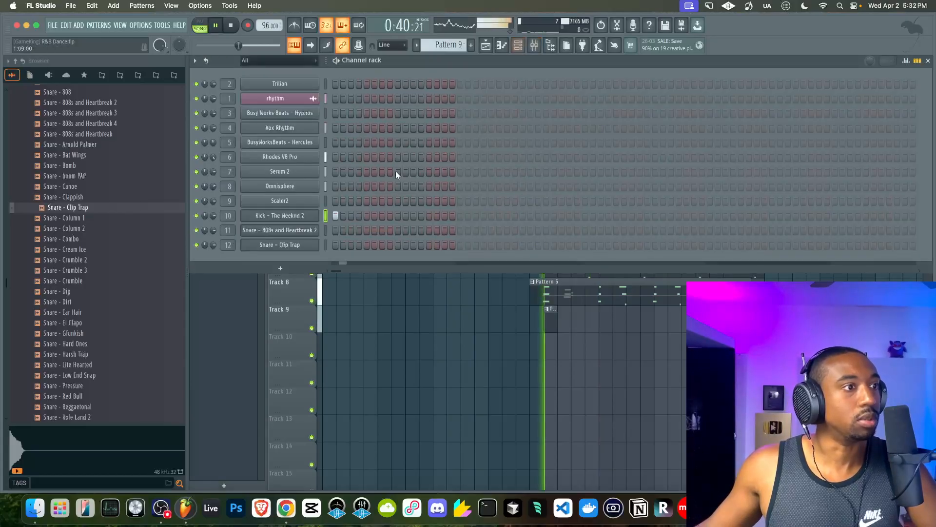
# - Program further Kick - The Weeknd 2 hits in Pattern 9 on steps 15, 18, 21, 33, 47, 50 and 53
pyautogui.click(445, 216)
pyautogui.click(475, 216)
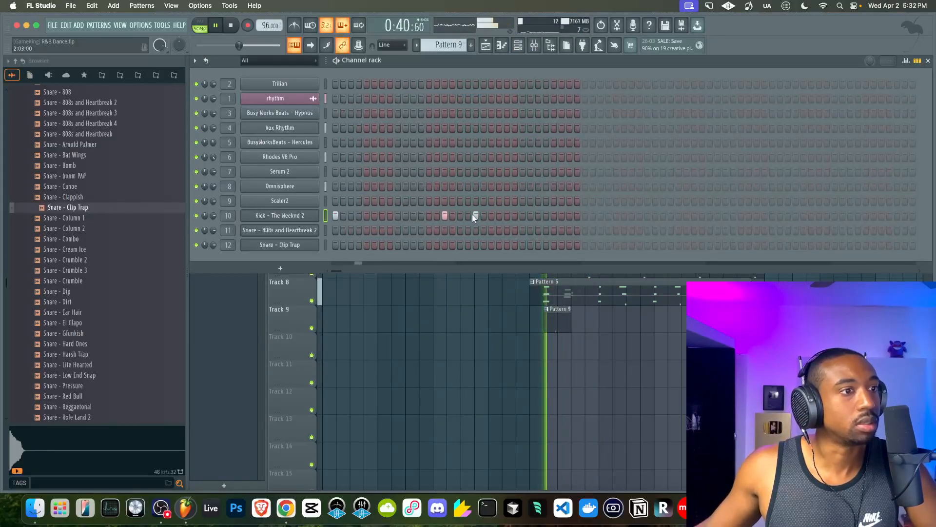
pyautogui.click(468, 215)
pyautogui.rightClick(475, 215)
pyautogui.click(492, 215)
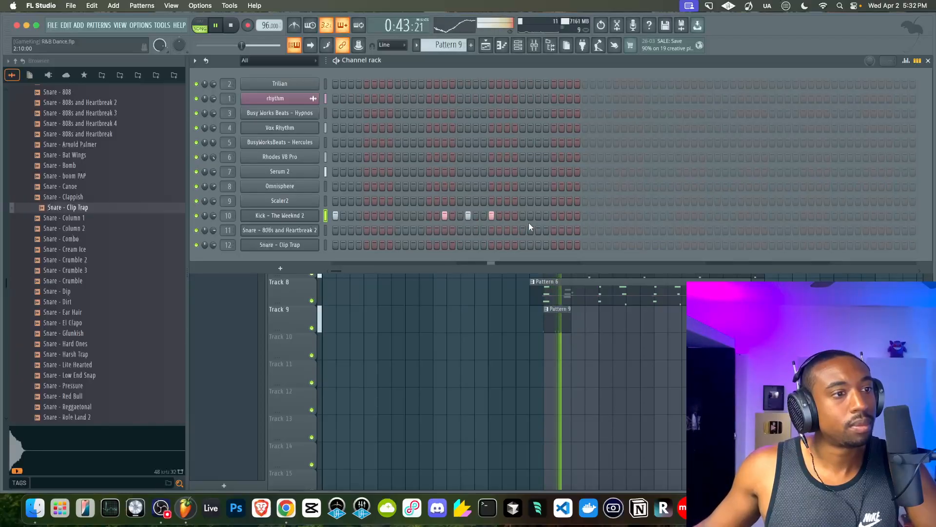
pyautogui.click(585, 216)
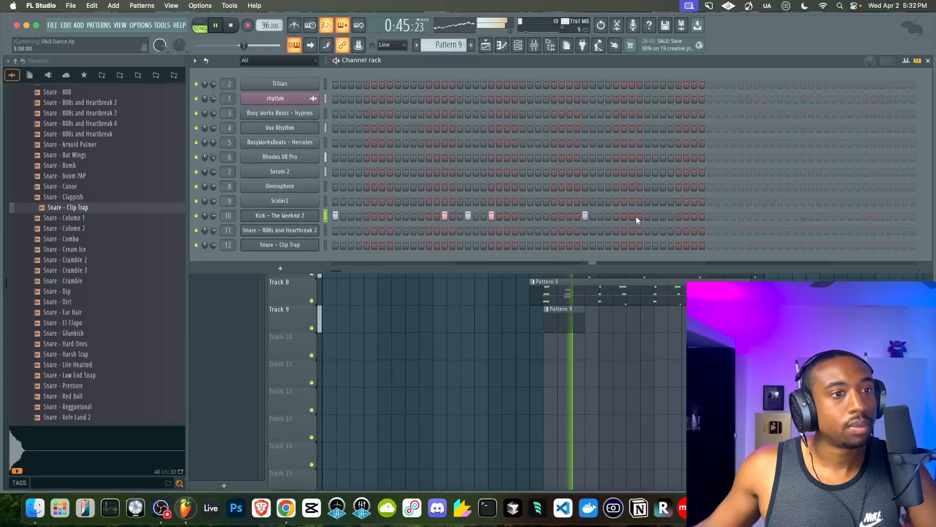
pyautogui.click(694, 216)
pyautogui.click(718, 216)
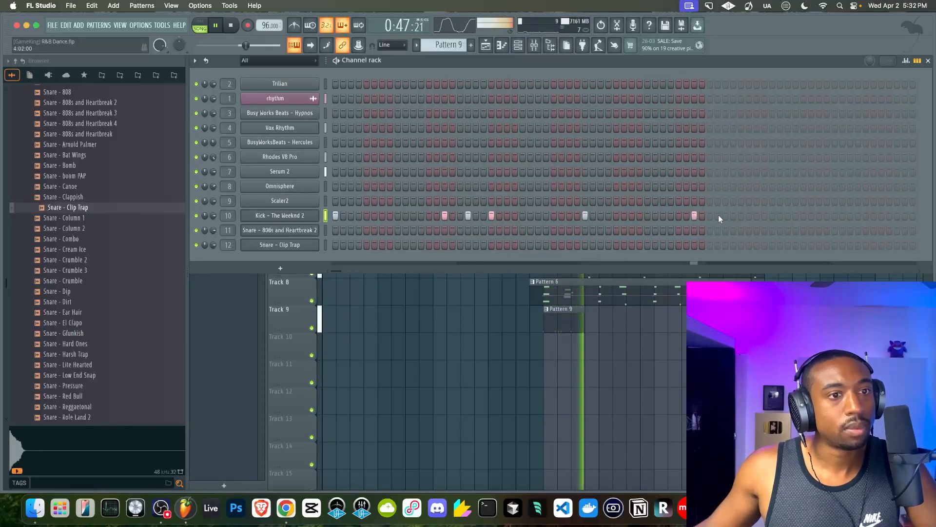
pyautogui.click(741, 215)
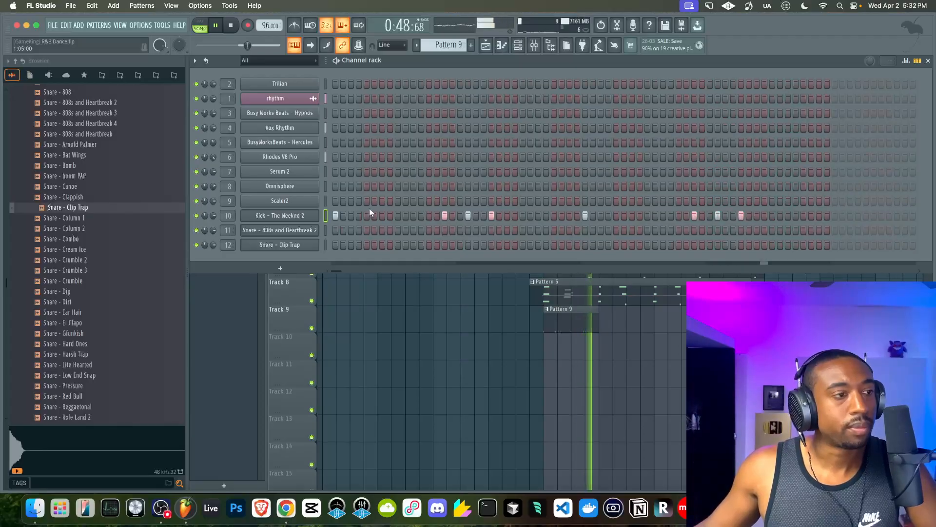
# - Inspect the time and shift settings of the Kick - The Weeknd 2 channel while the section plays
pyautogui.click(302, 216)
pyautogui.press('space')
pyautogui.click(260, 114)
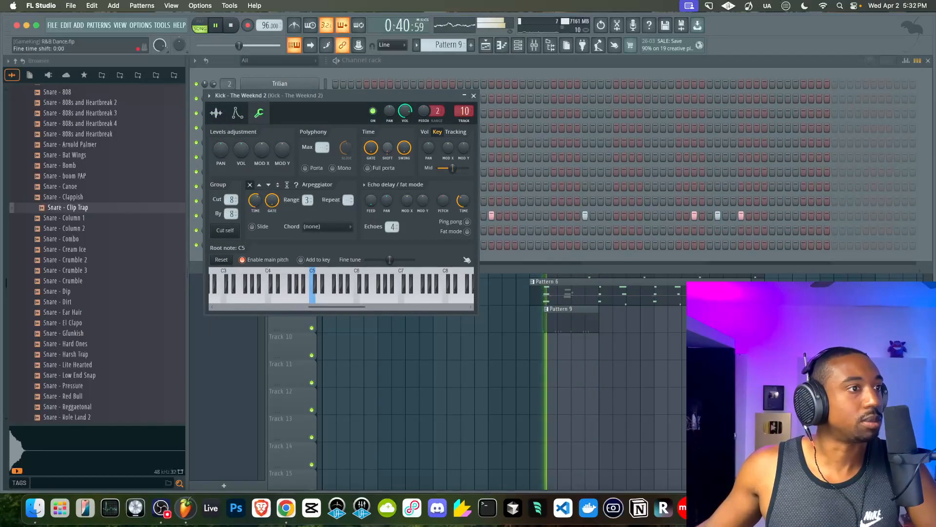
pyautogui.click(473, 96)
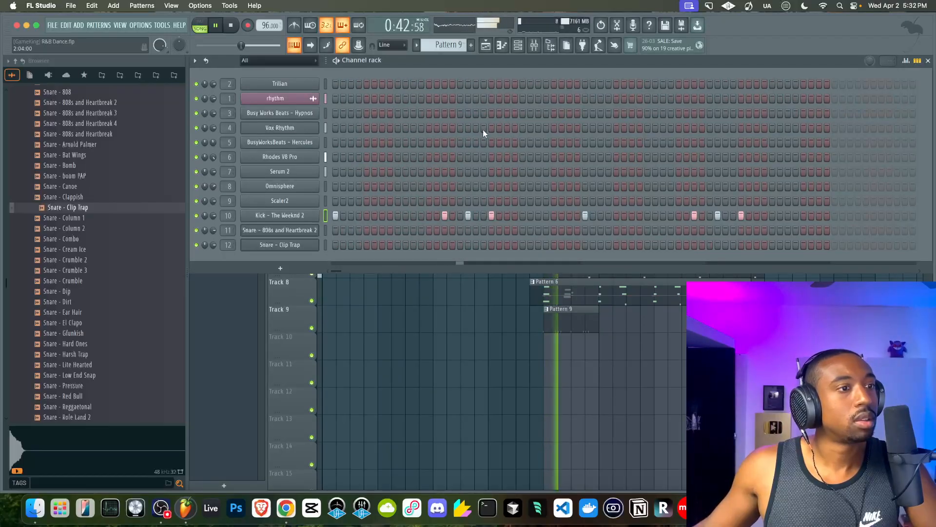
# - Program Snare - Clip Trap hits in Pattern 9 on steps 5, 13, 21, 29, 37, 45, 53 and 61
pyautogui.click(326, 230)
pyautogui.press('space')
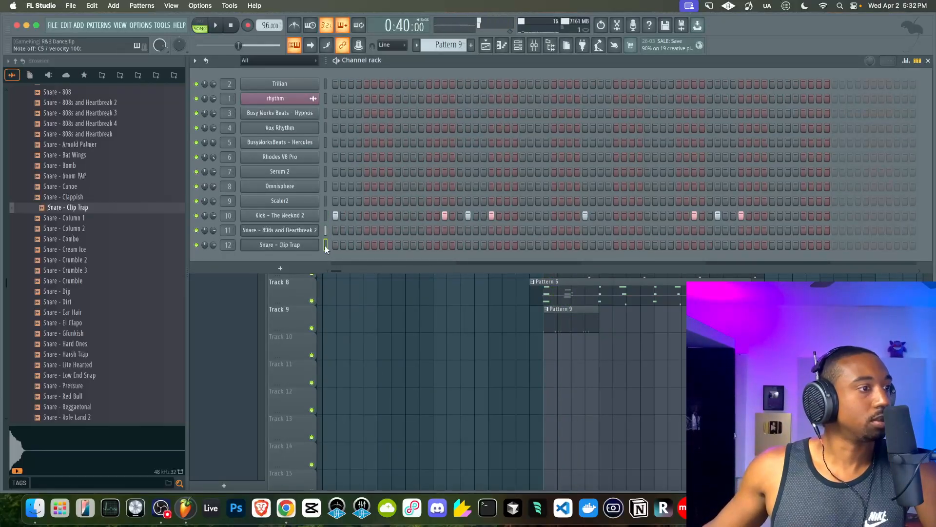
pyautogui.press('space')
pyautogui.click(367, 244)
pyautogui.click(429, 244)
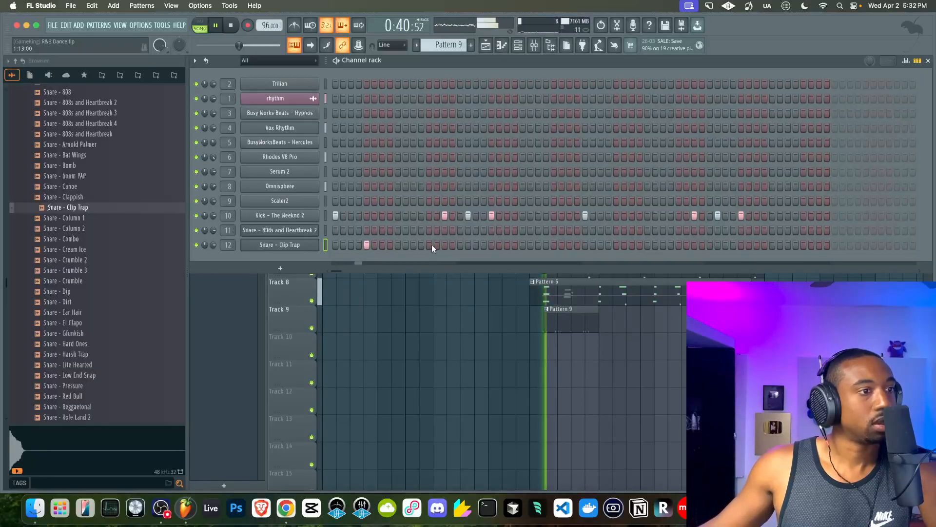
pyautogui.click(492, 245)
pyautogui.click(554, 245)
pyautogui.click(617, 245)
pyautogui.click(679, 245)
pyautogui.click(741, 244)
pyautogui.click(803, 245)
# - Duplicate the Pattern 9 clip on Track 9 to bar 21 and stop playback
pyautogui.click(584, 331)
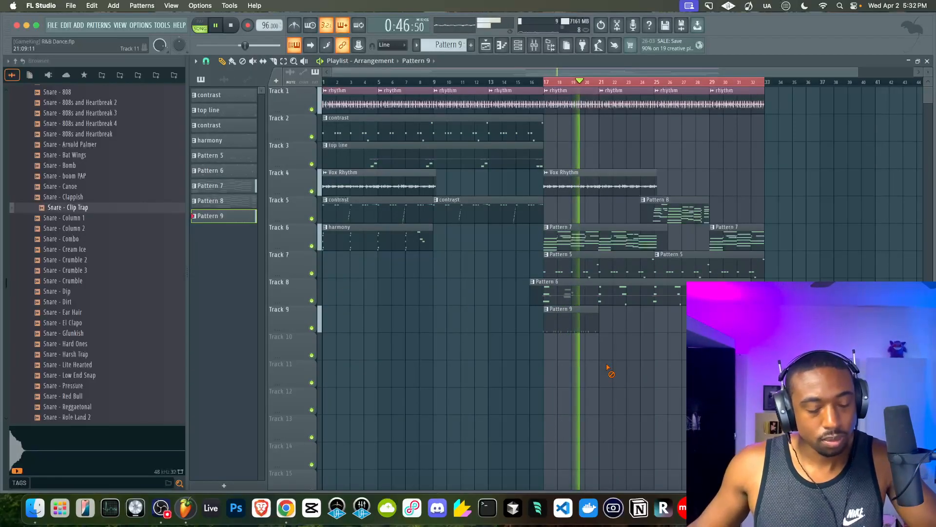
pyautogui.moveTo(569, 324); pyautogui.dragTo(622, 324)
pyautogui.press('space')
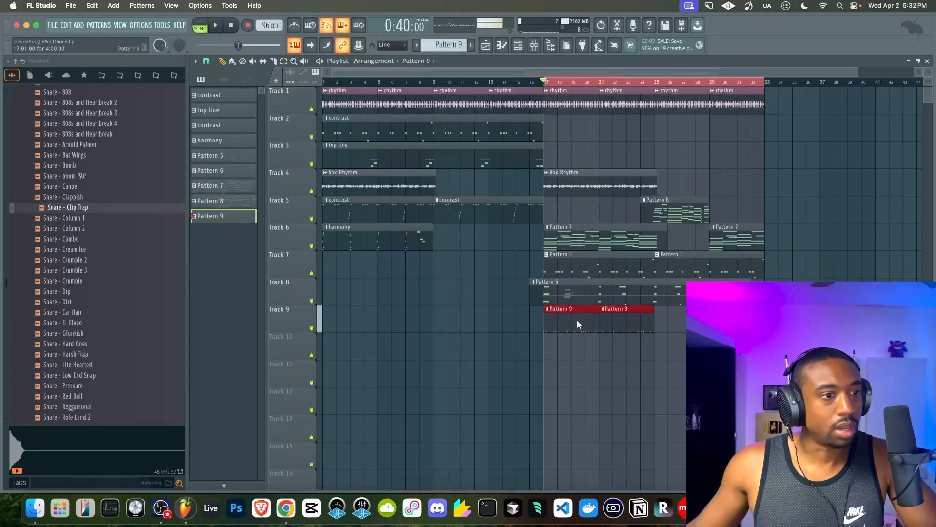
# - Adjust the note shift of the Kick - The Weeknd 2 hits in Pattern 9 while auditioning the section
pyautogui.click(521, 49)
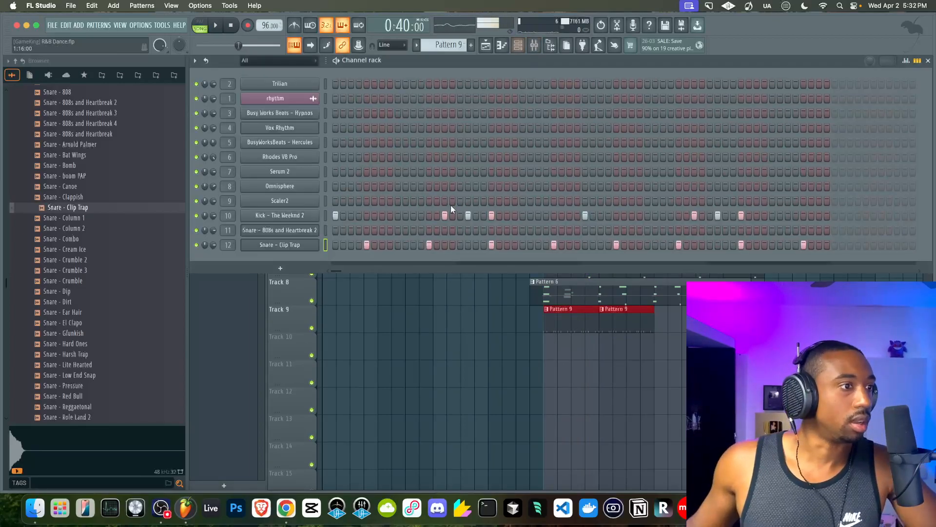
pyautogui.click(905, 61)
pyautogui.click(529, 362)
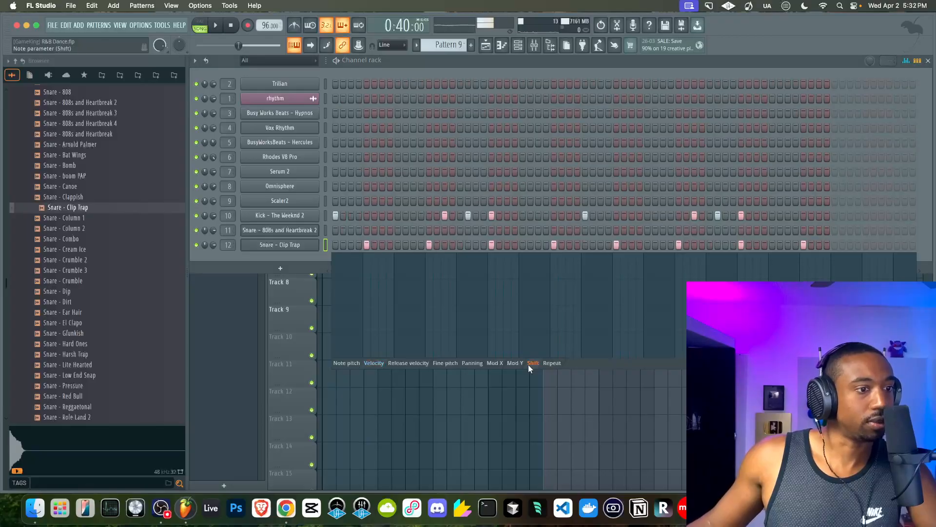
pyautogui.click(325, 215)
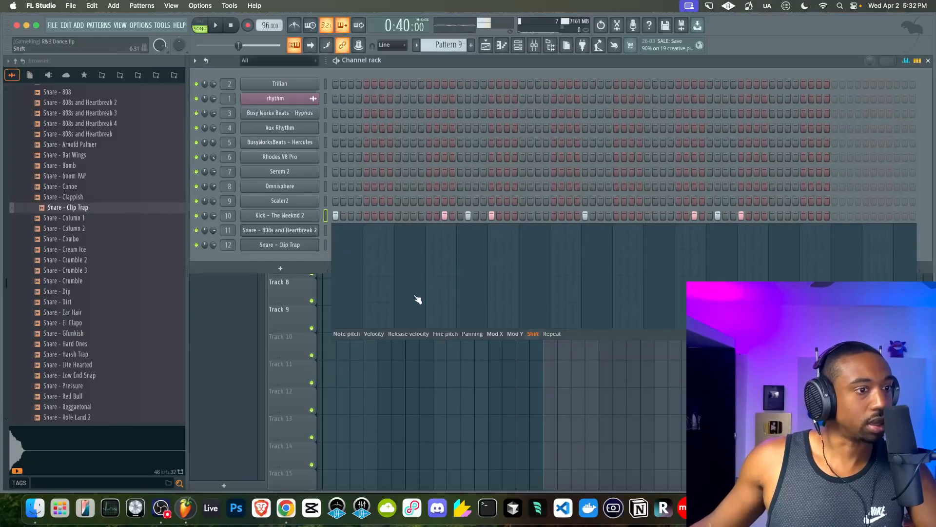
pyautogui.press('space')
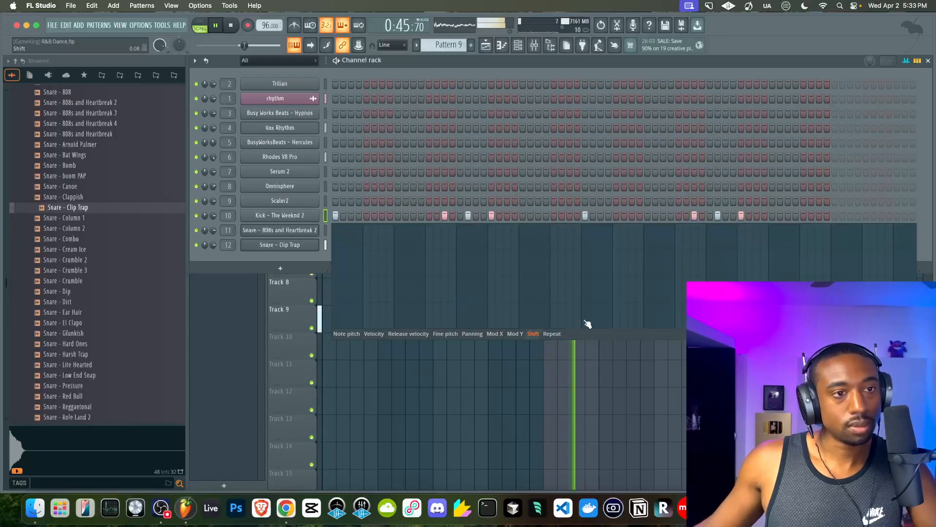
pyautogui.press('space')
pyautogui.press('space')
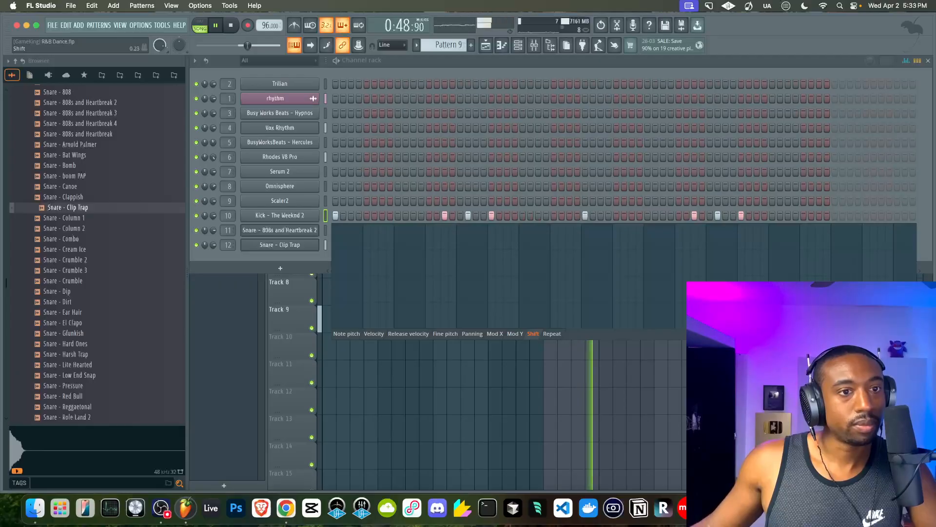
# - Duplicate the Pattern 9 clip on Track 9 to bar 25 and create a new empty pattern
pyautogui.press('F6')
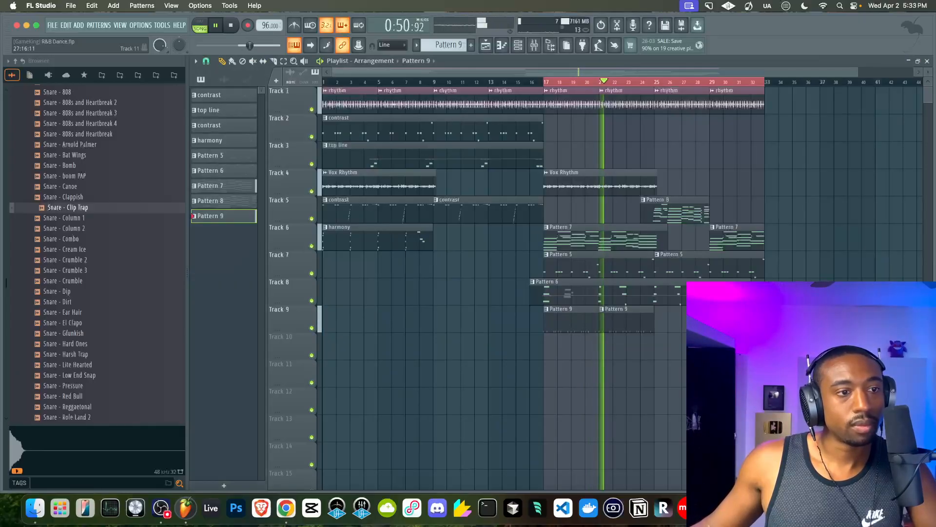
pyautogui.moveTo(619, 322); pyautogui.dragTo(674, 321)
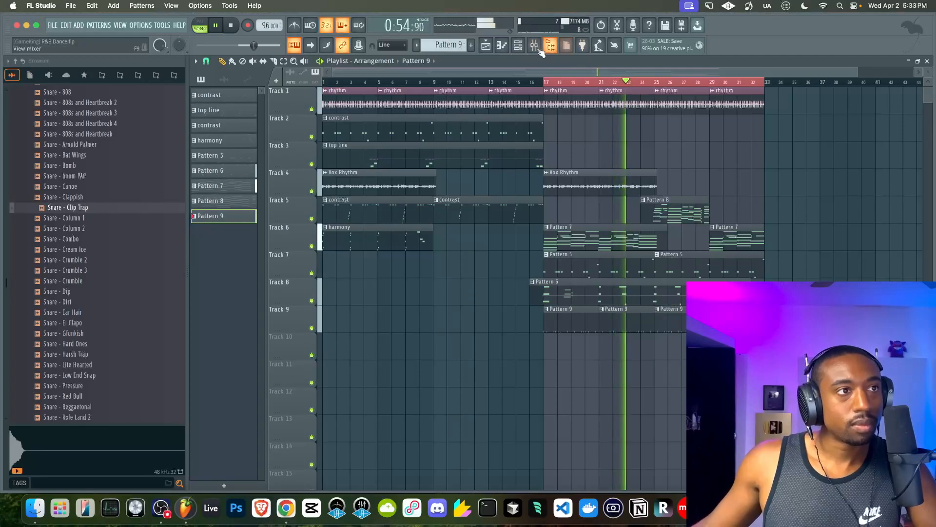
pyautogui.press('F6')
pyautogui.press('F4')
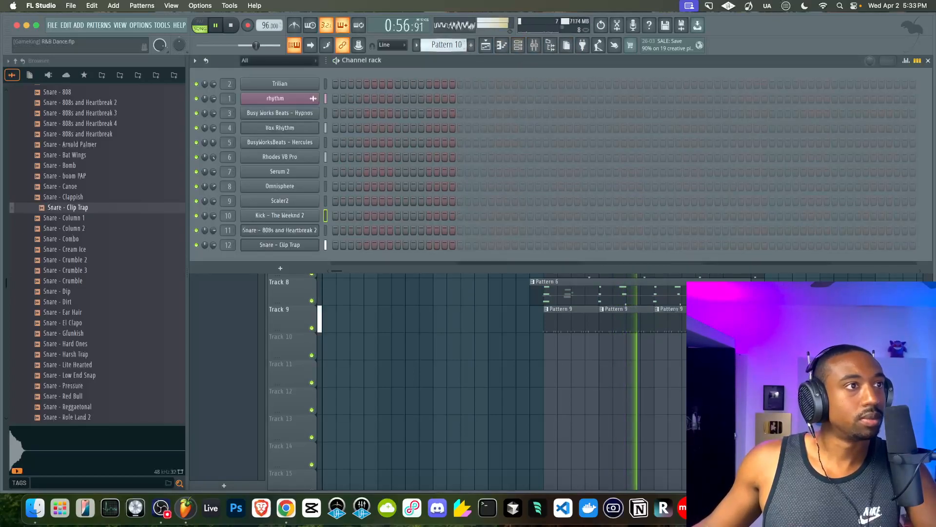
pyautogui.press('F6')
# - Browse to the Hi Hats folder in Drum Kits and audition Hi Hat - Cat and Hi Hat - Kermit
pyautogui.scroll(5, 113, 215)
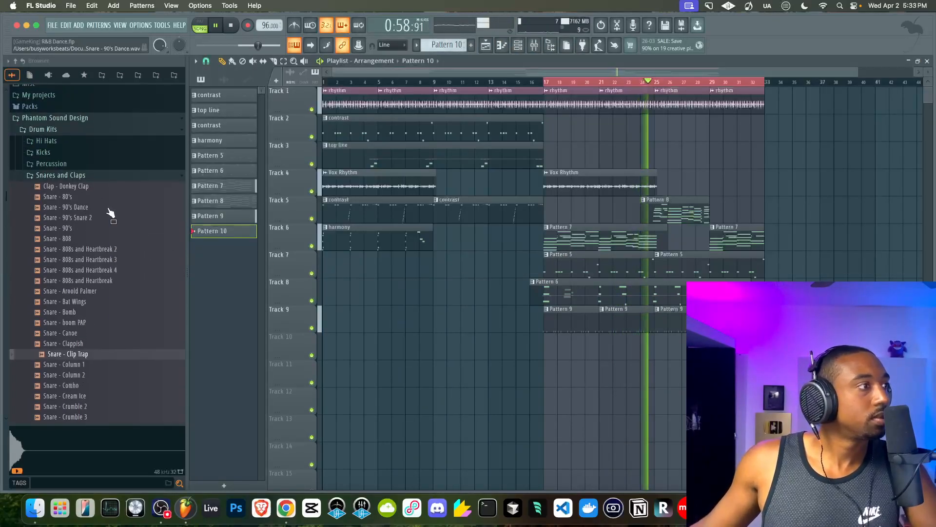
pyautogui.click(64, 194)
pyautogui.click(58, 246)
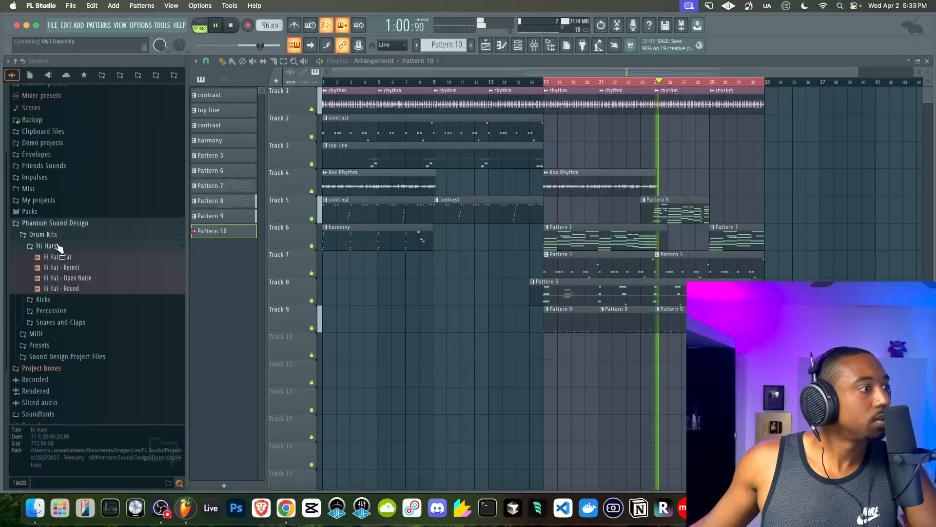
pyautogui.click(69, 259)
pyautogui.click(70, 268)
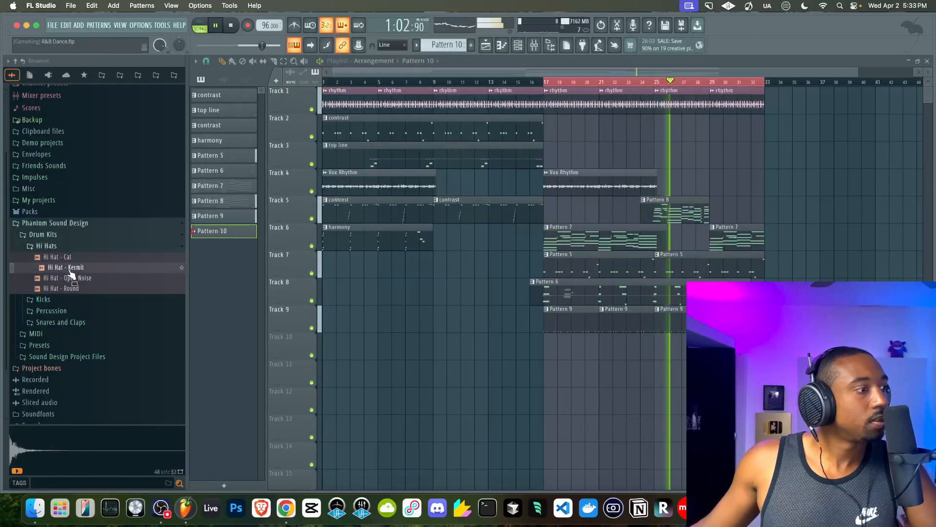
# - Open Hi Hat - Open Noise in a new channel and route it to mixer track 13
pyautogui.click(71, 277)
pyautogui.rightClick(71, 278)
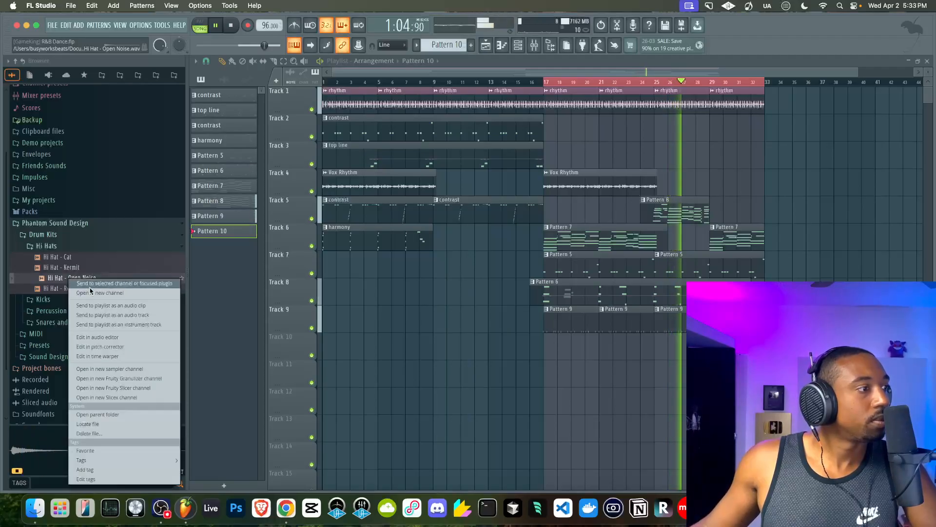
pyautogui.click(100, 293)
pyautogui.press('F9')
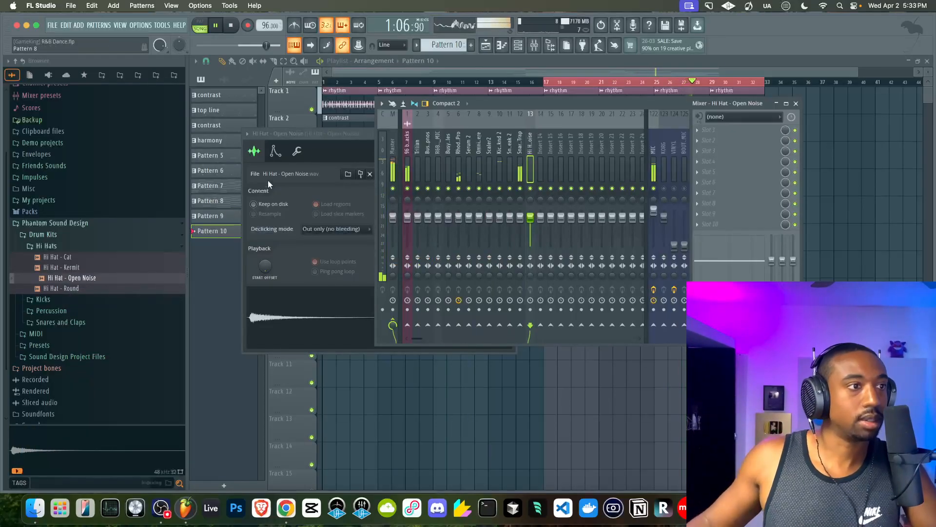
# - Return to Pattern 9 and program Hi Hat - Open Noise hits on steps 11, 27, 43 and 59
pyautogui.press('F6')
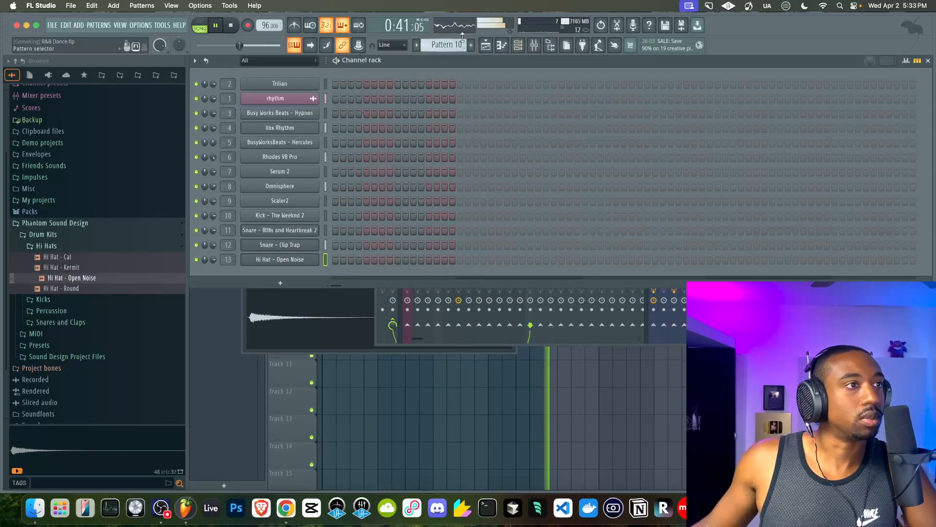
pyautogui.scroll(1, 446, 45)
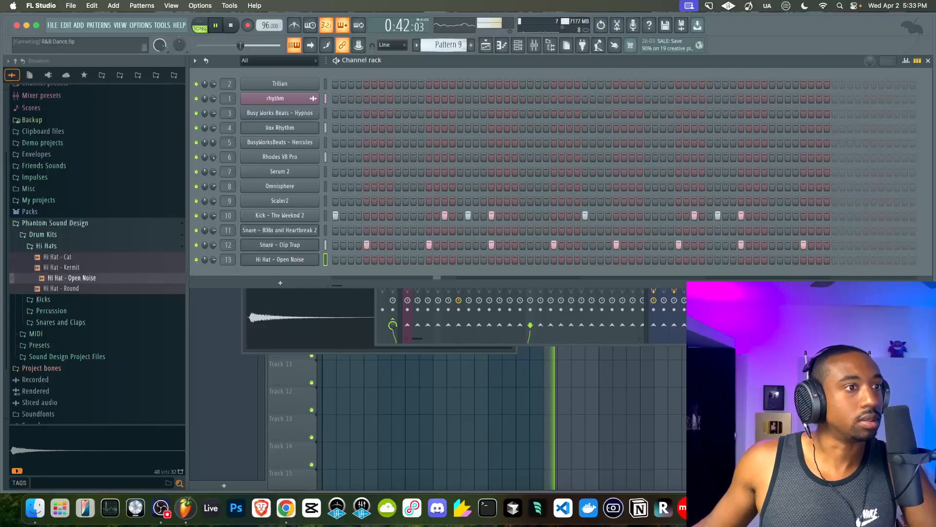
pyautogui.click(413, 258)
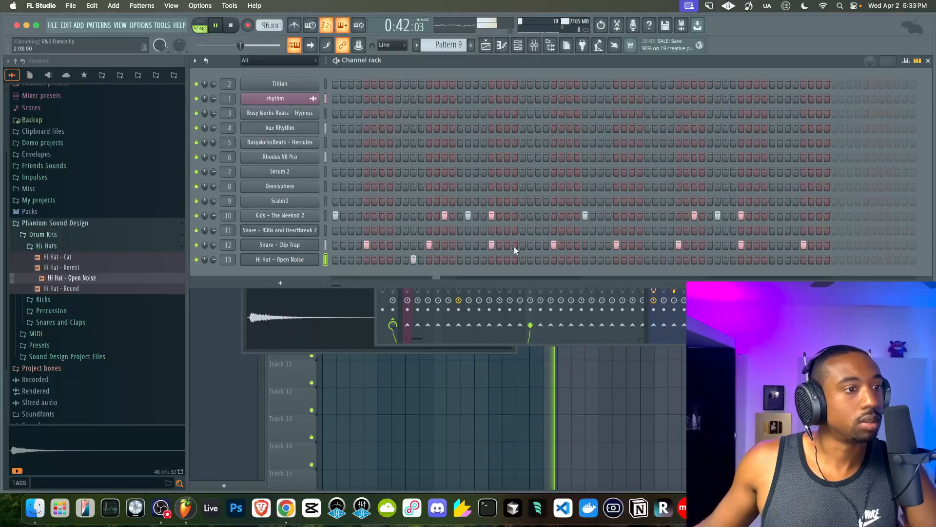
pyautogui.click(538, 259)
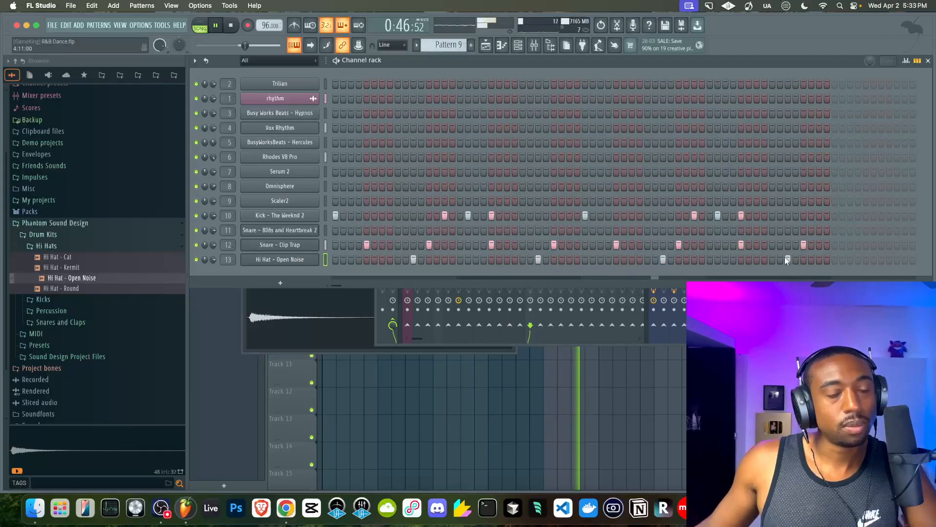
pyautogui.press('F5')
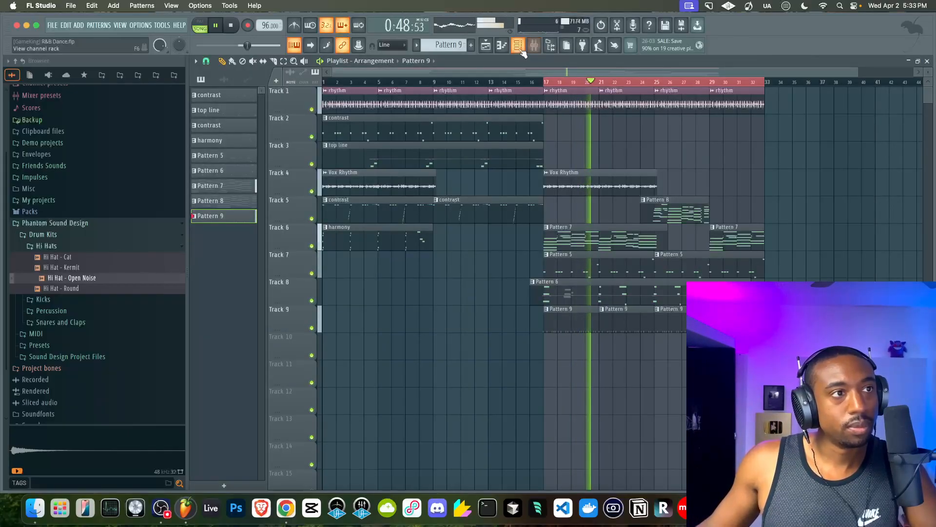
# - Replay the section from bar 17 and check the mixer levels, focusing on the kick's track
pyautogui.press('space')
pyautogui.press('space')
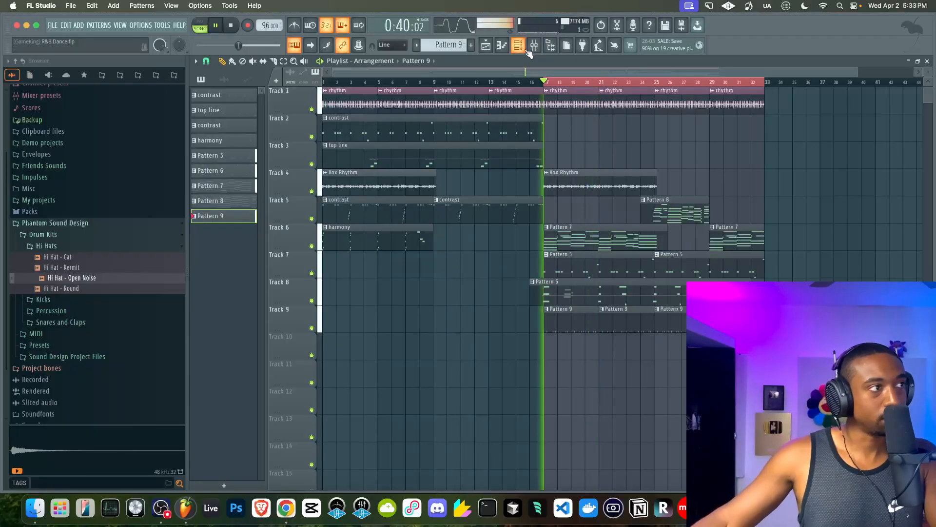
pyautogui.click(534, 44)
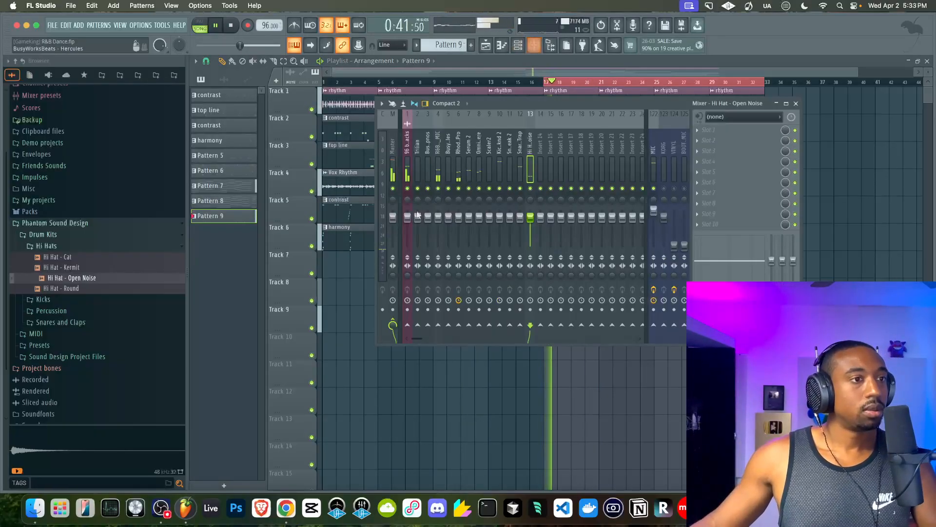
pyautogui.click(507, 165)
pyautogui.press('space')
pyautogui.press('space')
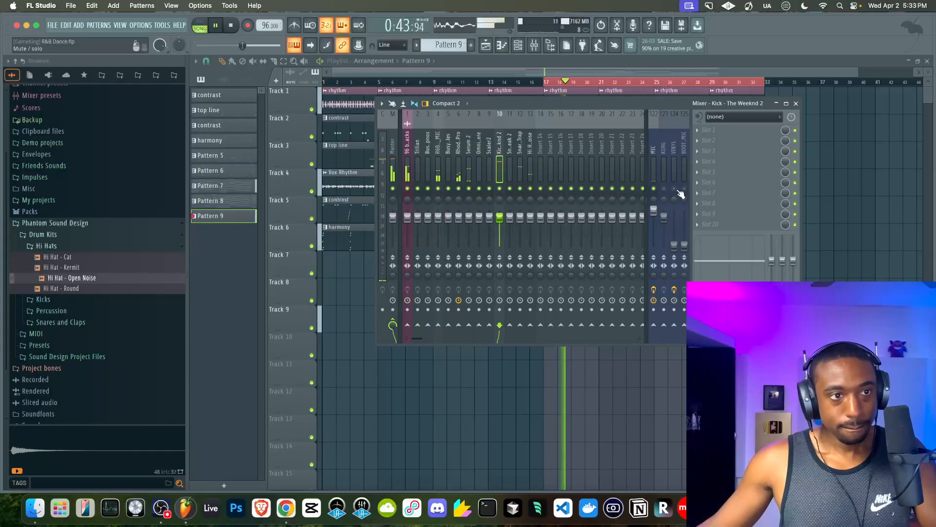
pyautogui.rightClick(815, 209)
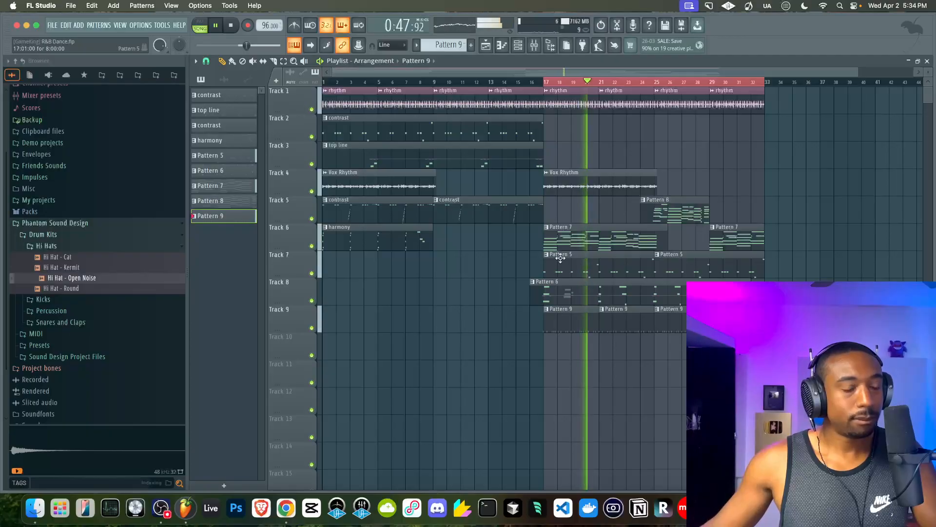
# - Set the unison width of oscillator A in the Serum 2 bass to 10
pyautogui.press('F6')
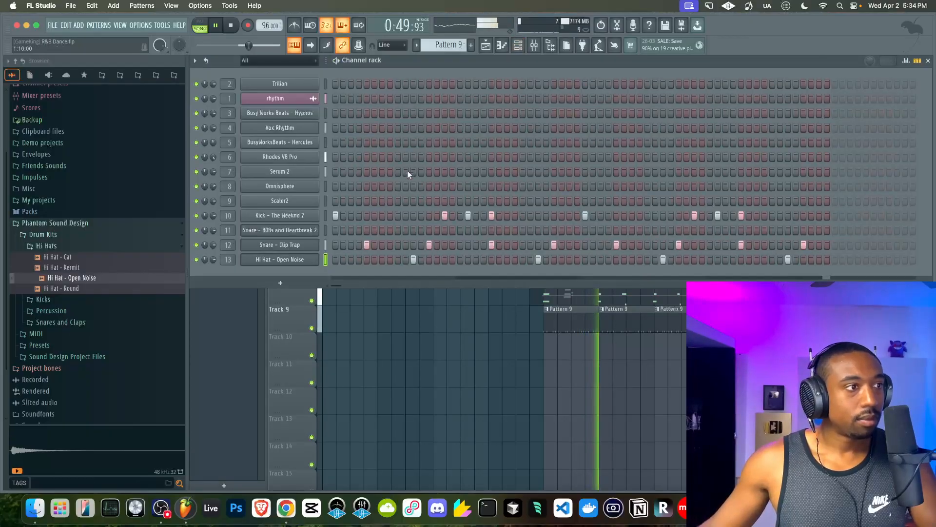
pyautogui.click(305, 169)
pyautogui.click(148, 254)
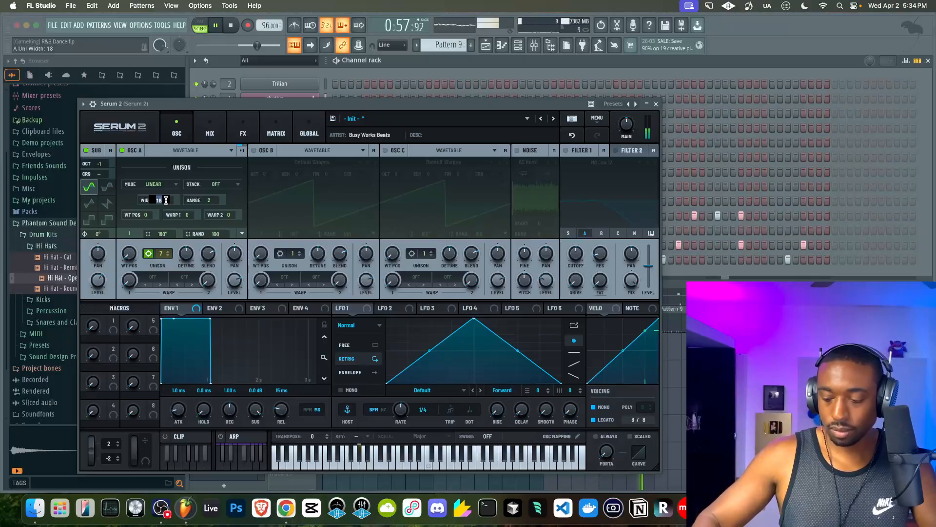
pyautogui.click(149, 253)
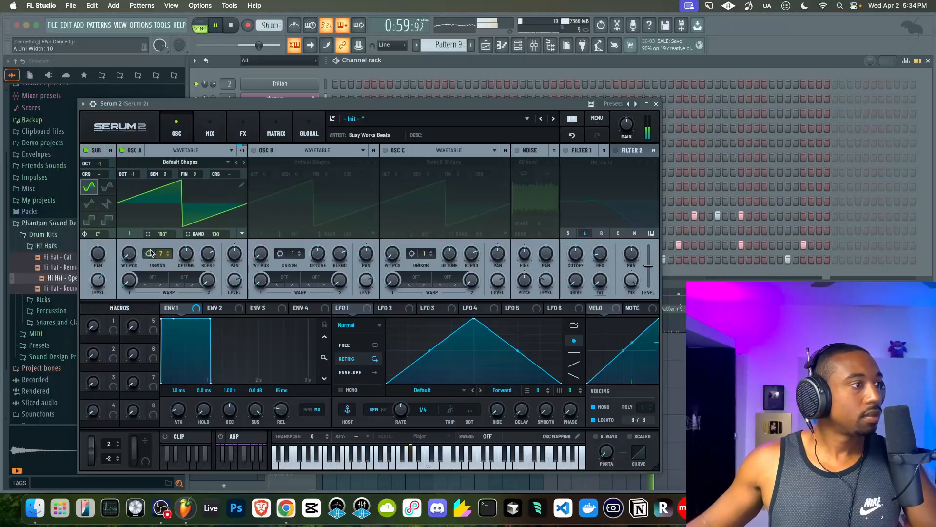
# - Enable Serum 2's oscillator B at a reduced level and modulate its fine tuning with LFO 1 in free-running S&H mode
pyautogui.click(254, 151)
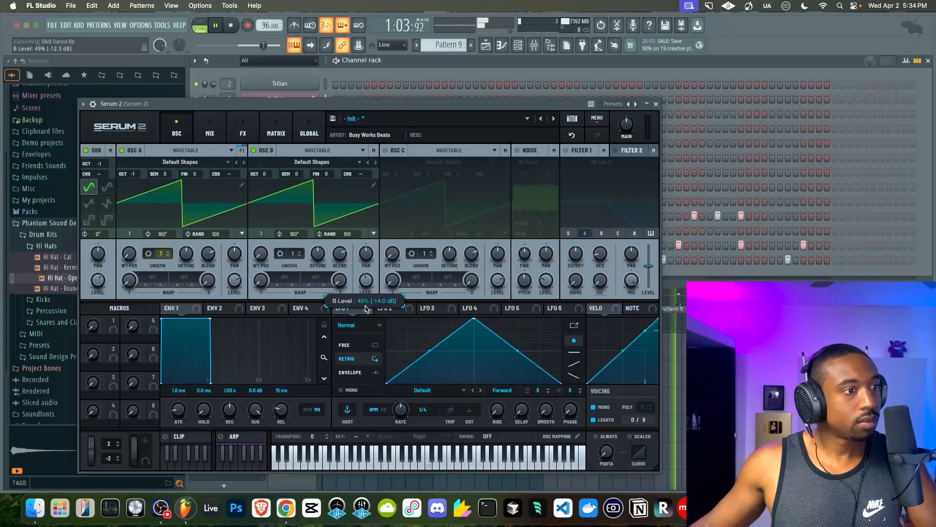
pyautogui.click(361, 324)
pyautogui.click(356, 373)
pyautogui.moveTo(352, 309); pyautogui.dragTo(330, 178)
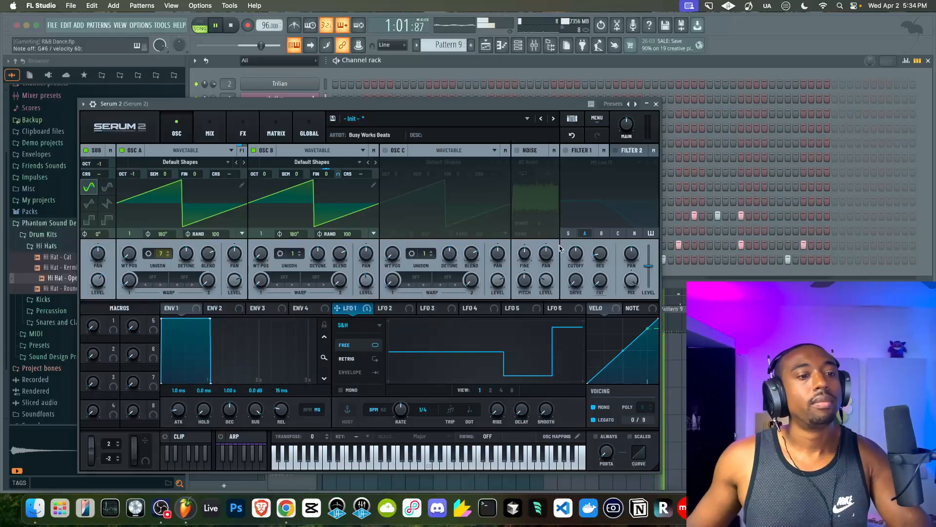
pyautogui.click(655, 104)
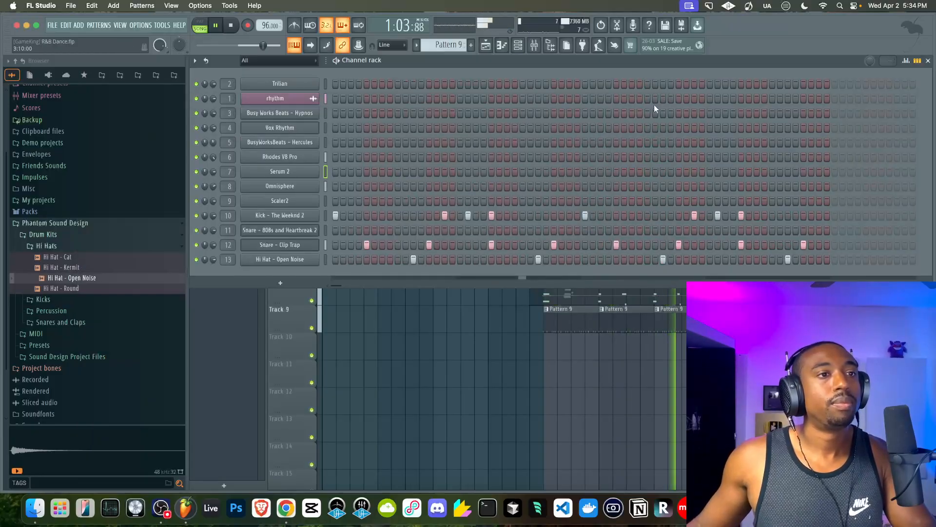
pyautogui.click(494, 392)
pyautogui.click(520, 46)
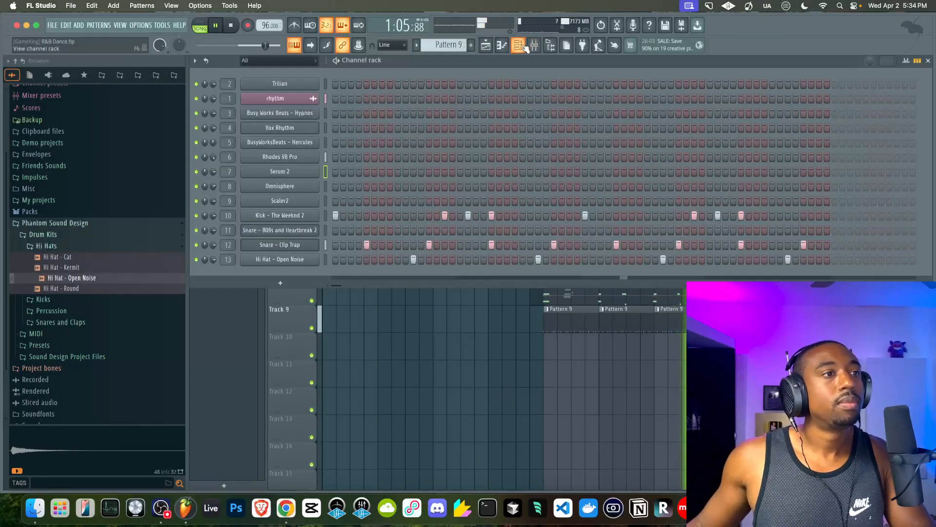
# - Open the Serum 2 channel's miscellaneous settings and check its fine time shift
pyautogui.click(301, 173)
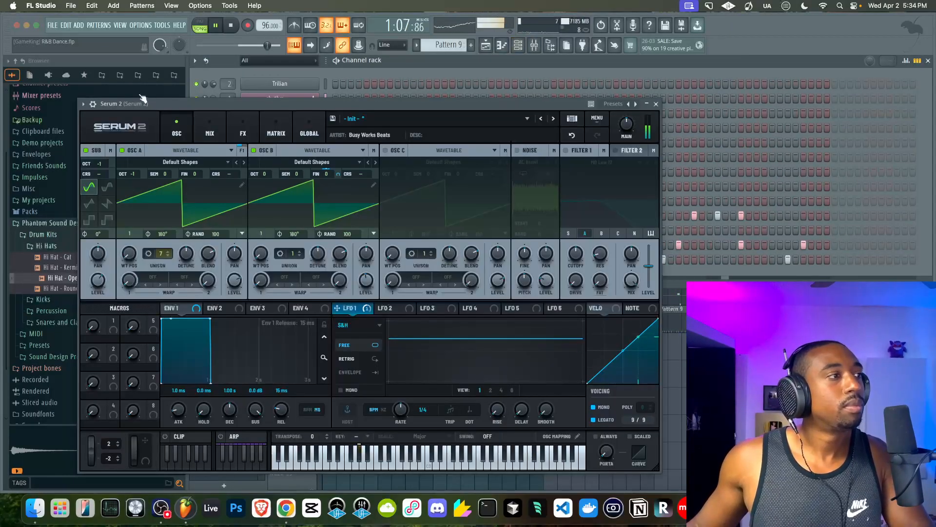
pyautogui.click(94, 105)
pyautogui.click(139, 121)
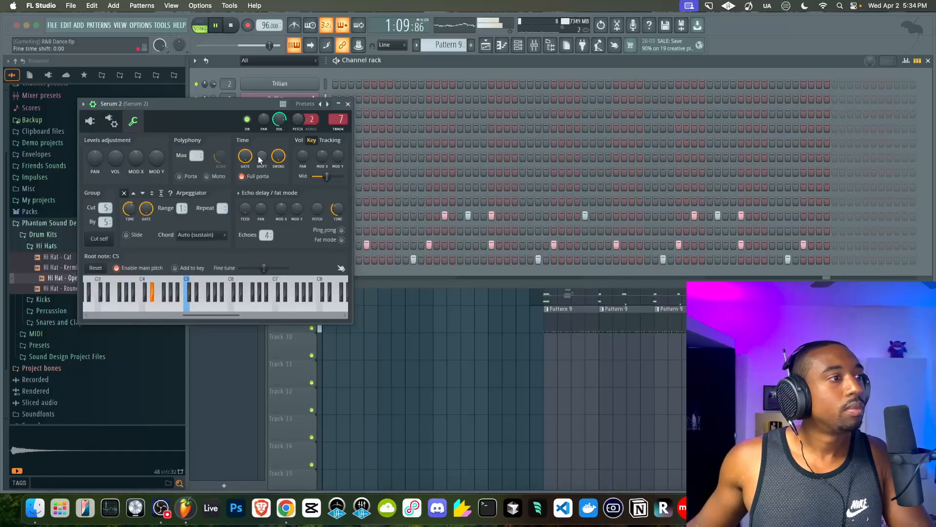
pyautogui.click(349, 104)
# - Check the mixer track levels while the section from bar 17 plays, and stop playback
pyautogui.rightClick(398, 369)
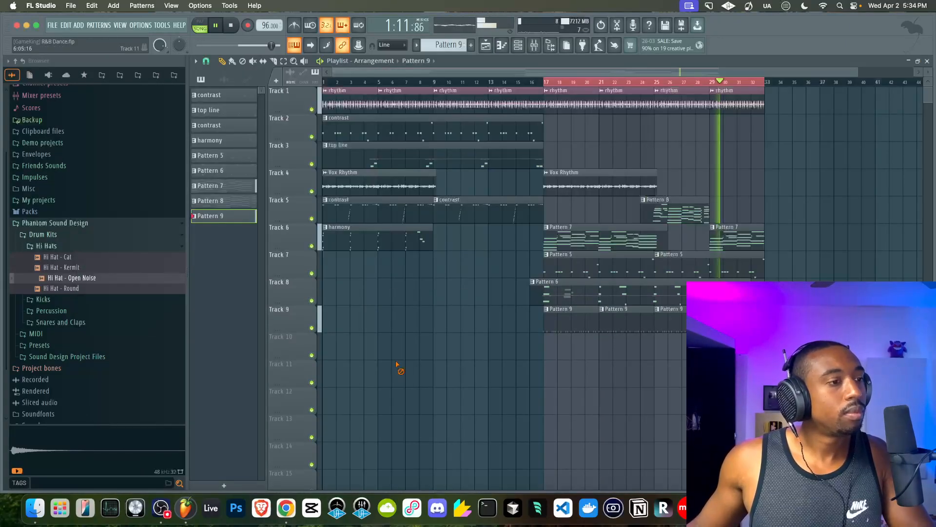
pyautogui.click(534, 45)
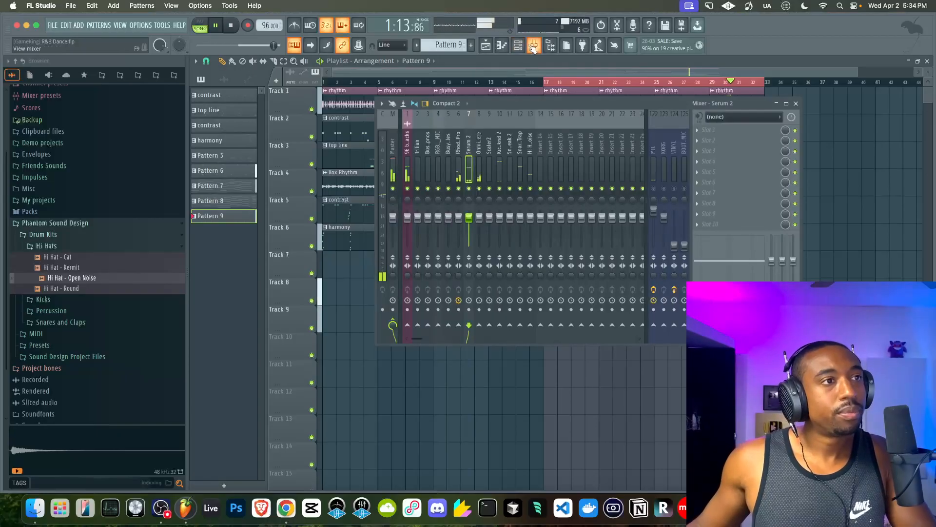
pyautogui.rightClick(567, 389)
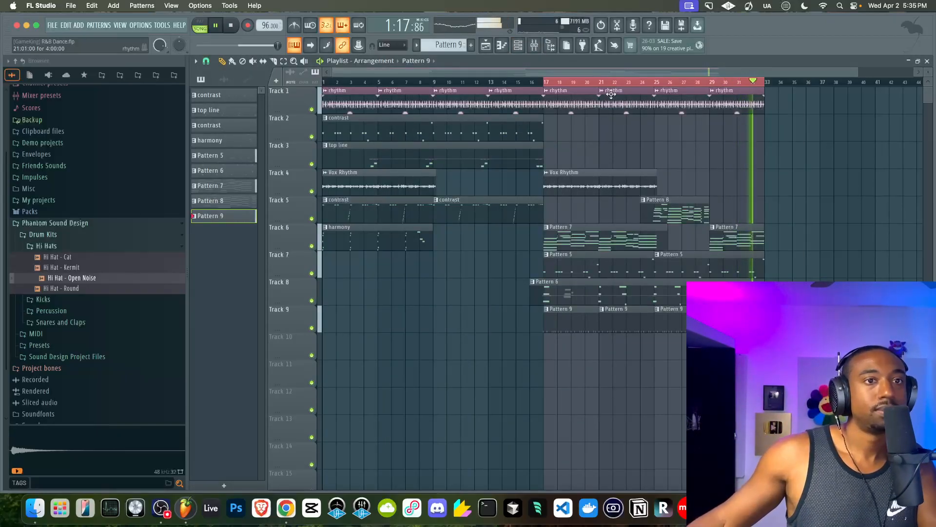
pyautogui.click(535, 45)
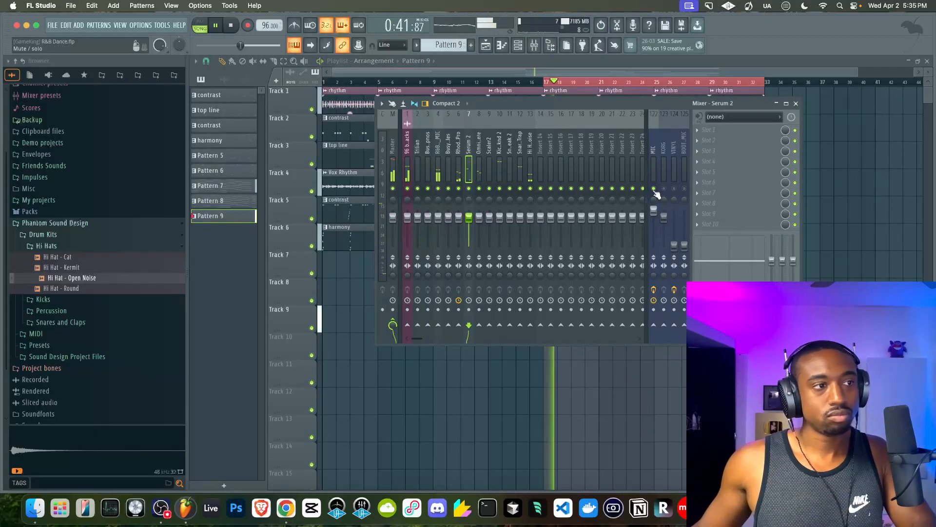
pyautogui.click(540, 416)
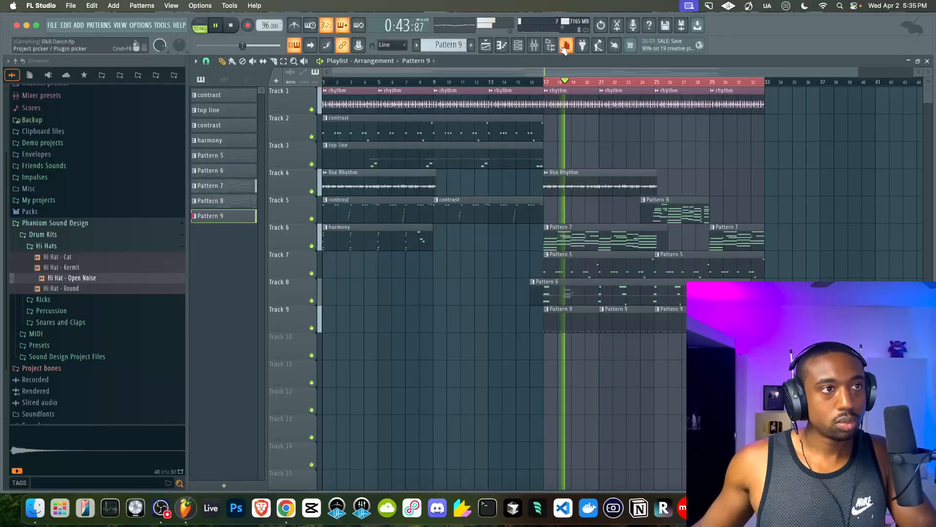
pyautogui.click(535, 46)
pyautogui.press('space')
pyautogui.click(515, 376)
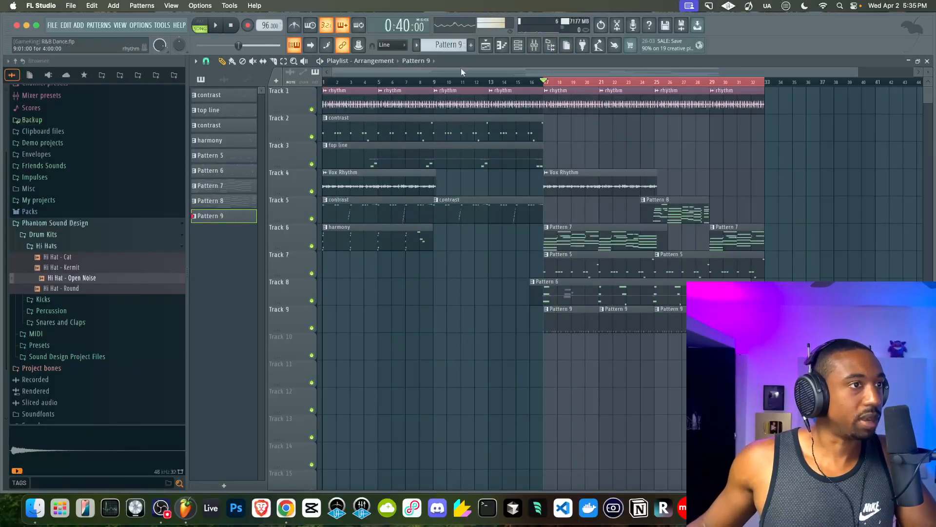
# - Play the arrangement from the beginning, check the mixer levels during playback, and save the project
pyautogui.press('space')
pyautogui.click(534, 44)
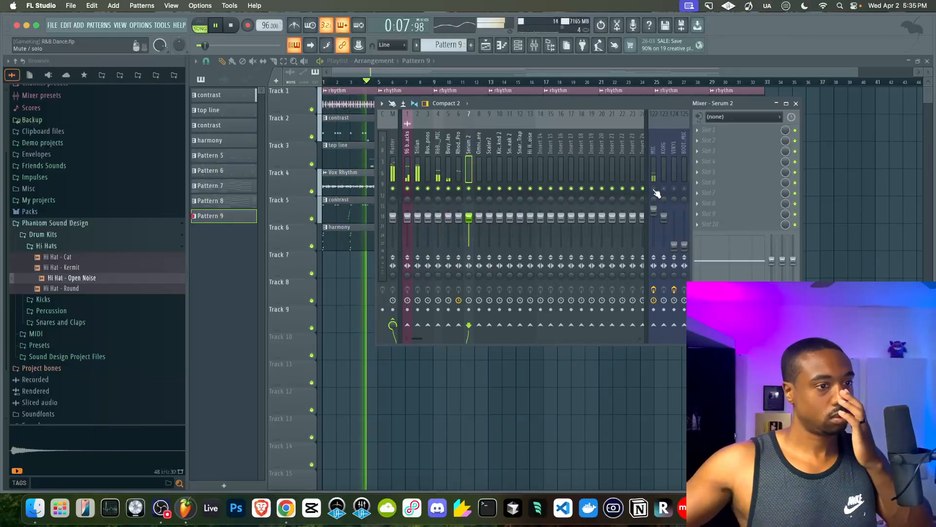
pyautogui.press('F9')
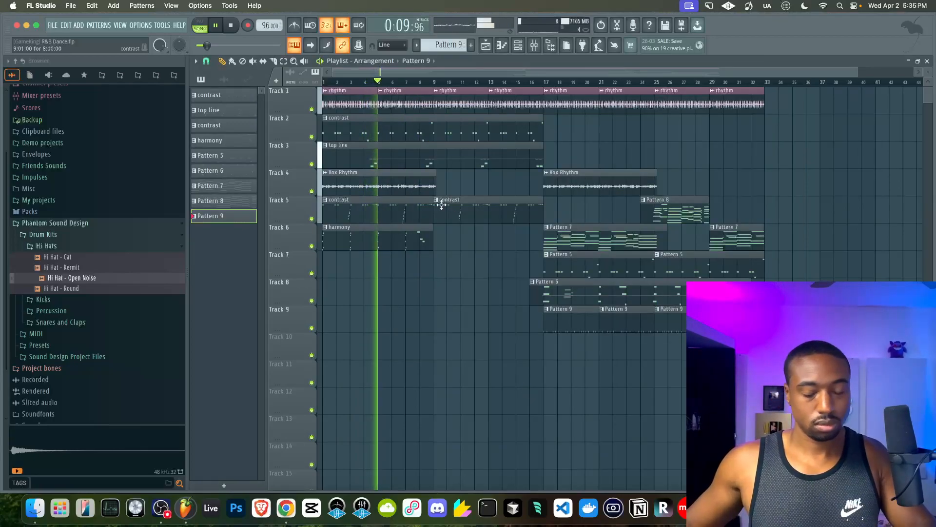
pyautogui.hotkey('ctrl', 's')
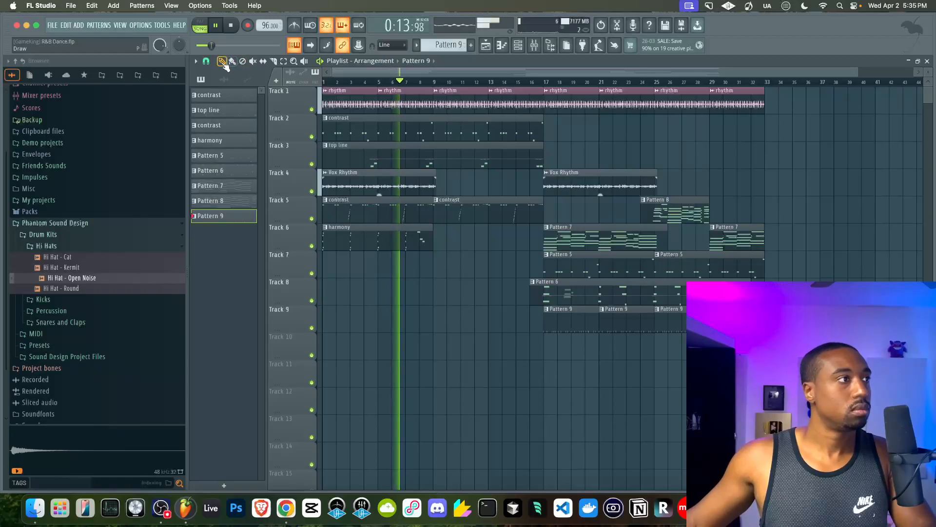
pyautogui.click(535, 45)
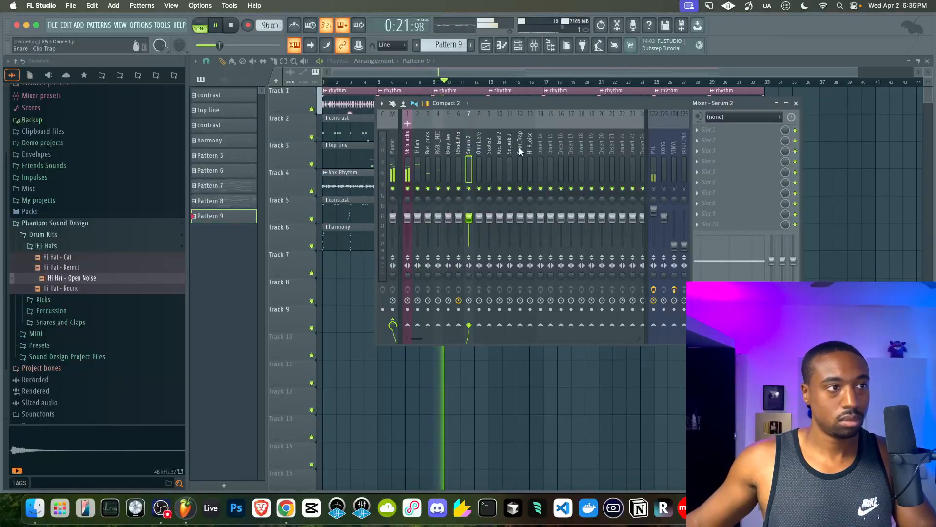
pyautogui.press('F9')
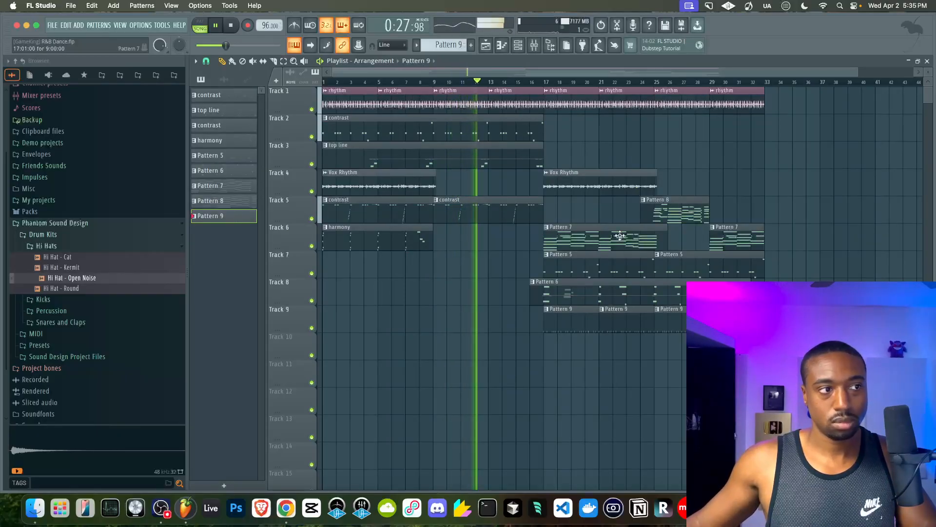
pyautogui.press('super+s')
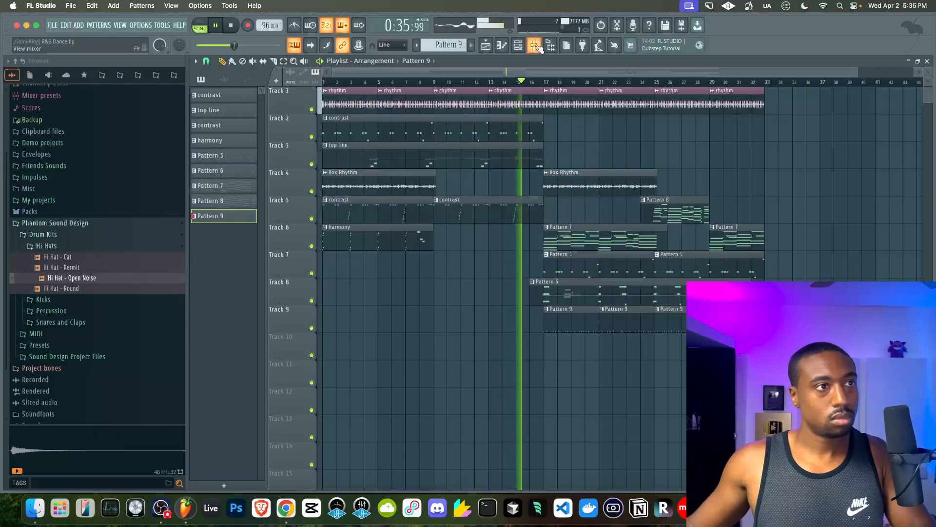
# - Set the Kick - The Weeknd 2 channel volume to 60% and add a kick hit on step 63 of Pattern 9
pyautogui.click(518, 46)
pyautogui.moveTo(214, 216); pyautogui.dragTo(213, 223)
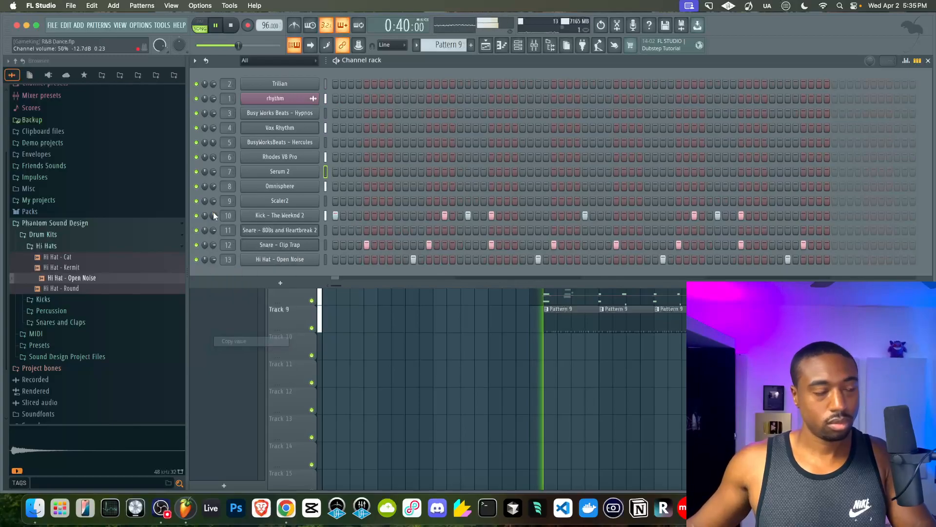
pyautogui.moveTo(213, 213); pyautogui.dragTo(213, 207)
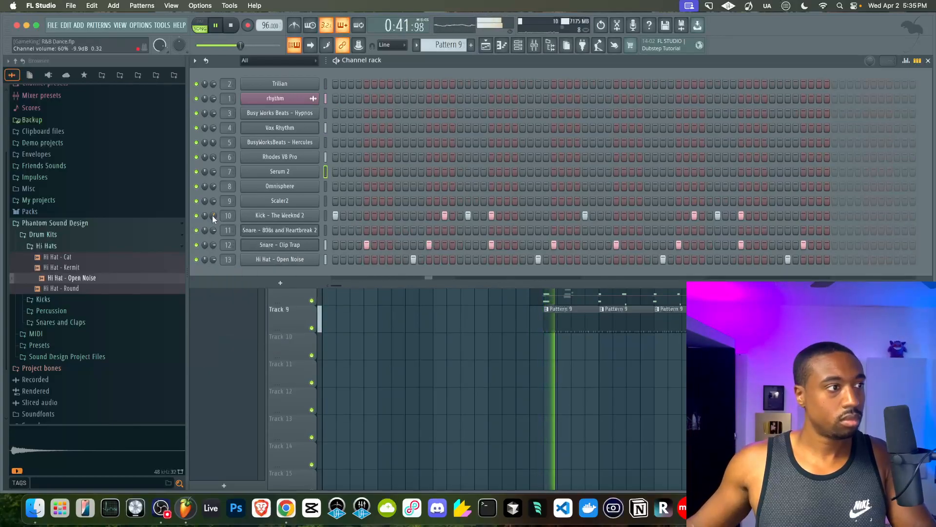
pyautogui.rightClick(212, 215)
pyautogui.click(213, 219)
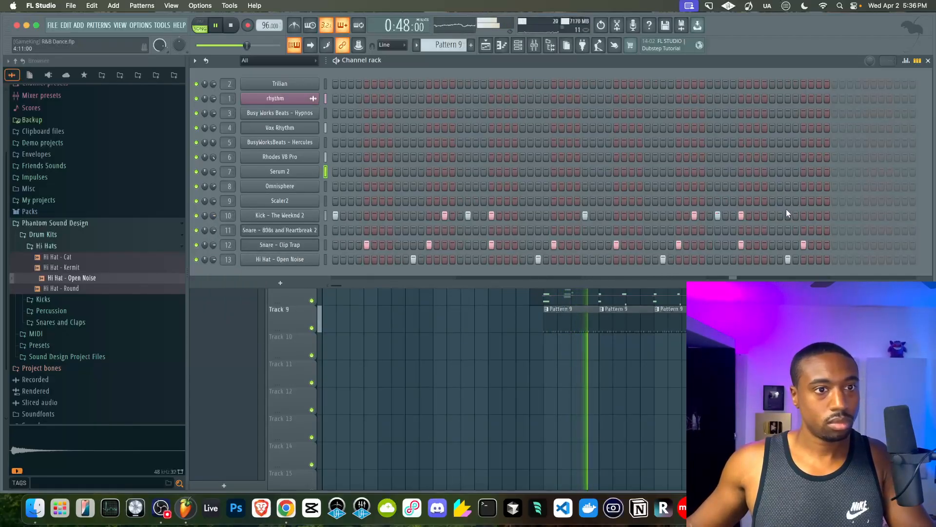
pyautogui.click(820, 215)
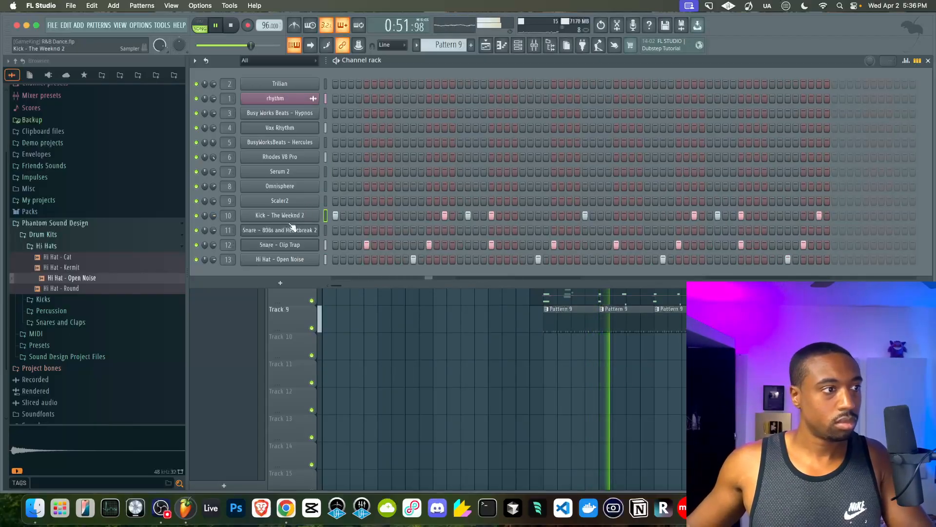
# - Set the Snare - Clip Trap channel's volume to 60%
pyautogui.click(273, 245)
pyautogui.click(282, 141)
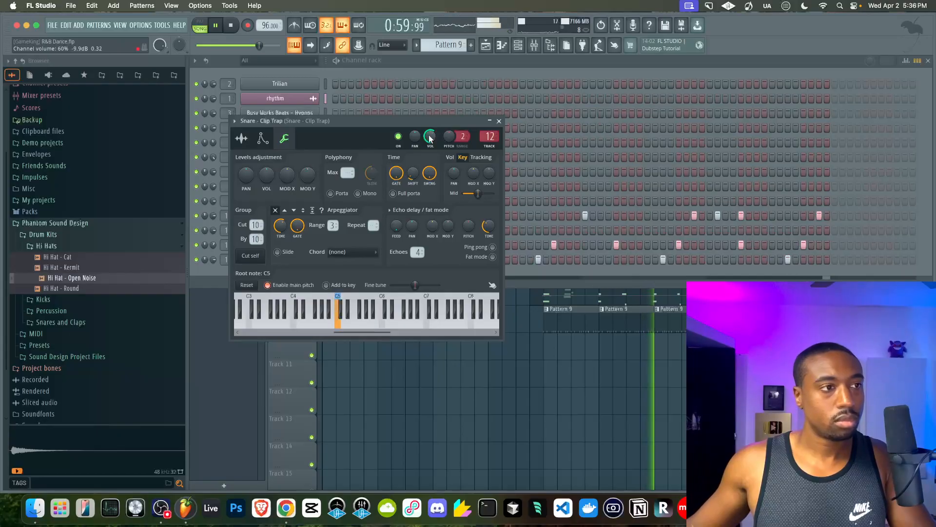
pyautogui.click(498, 121)
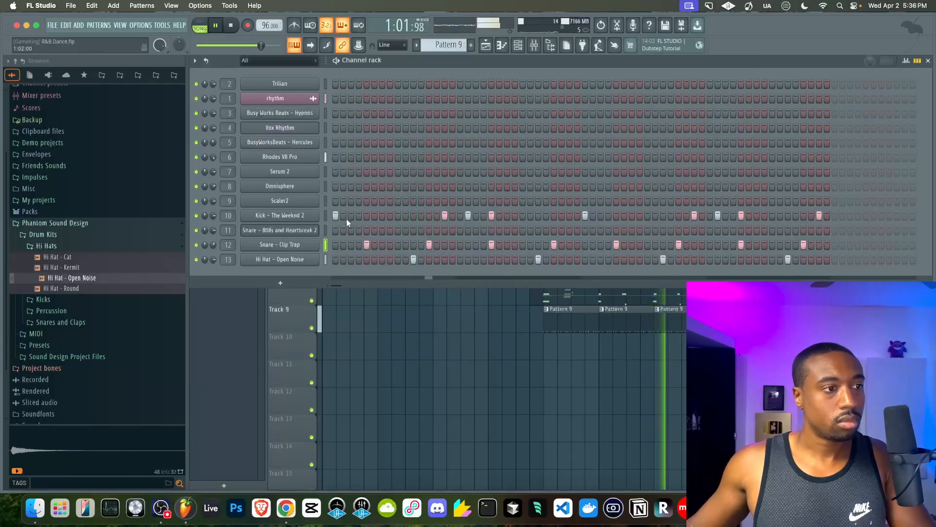
# - Set the silence trimming threshold of the Hi Hat - Open Noise sample to 100%
pyautogui.click(307, 261)
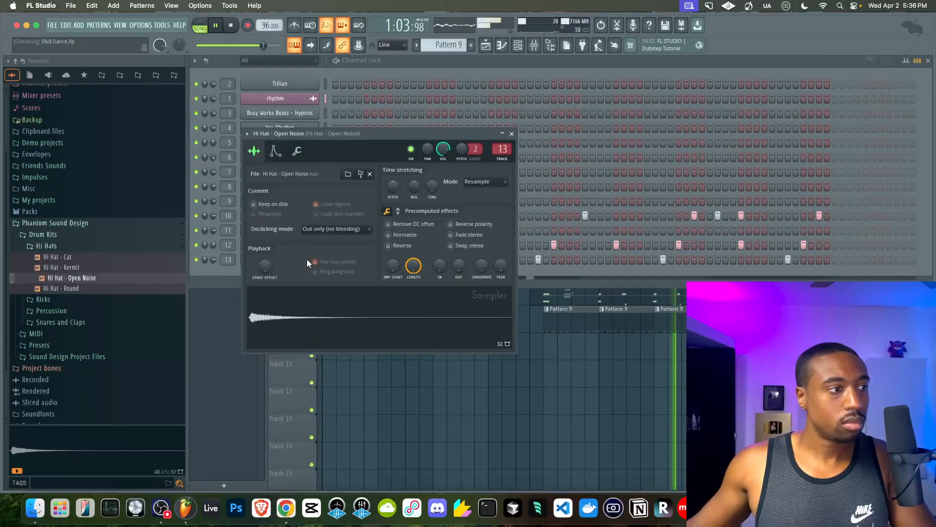
pyautogui.moveTo(501, 266); pyautogui.dragTo(502, 266)
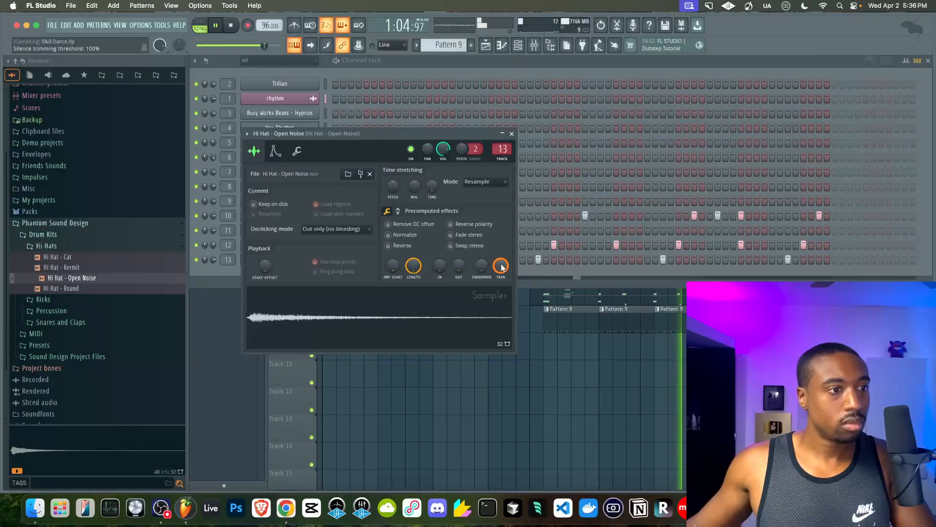
pyautogui.click(512, 133)
# - Reset the Kick - The Weeknd 2 channel's fine time shift to 0:00 and return to the playlist
pyautogui.click(287, 216)
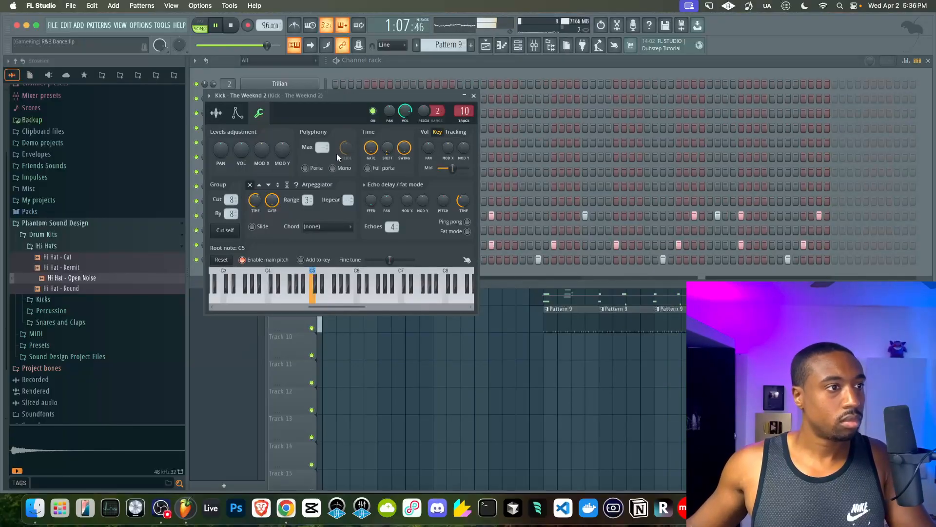
pyautogui.rightClick(385, 152)
pyautogui.click(405, 278)
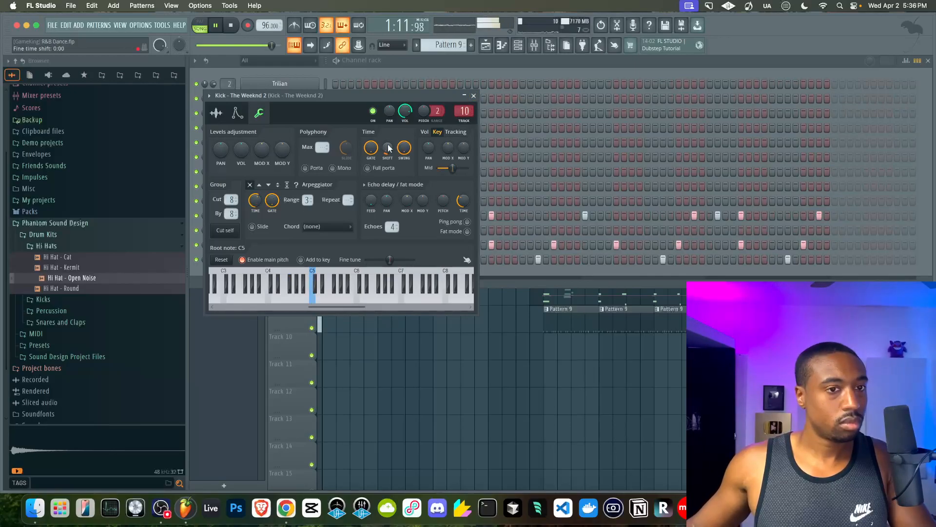
pyautogui.click(473, 95)
pyautogui.press('F5')
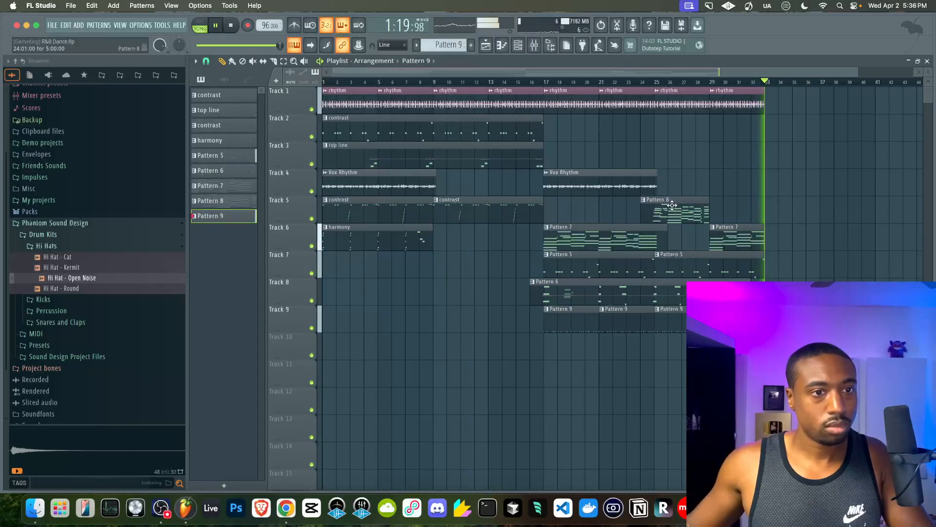
# - Mute and unmute the first Vox Rhythm clip on Track 4 to audition the section without it
pyautogui.press('t')
pyautogui.click(395, 186)
pyautogui.click(414, 186)
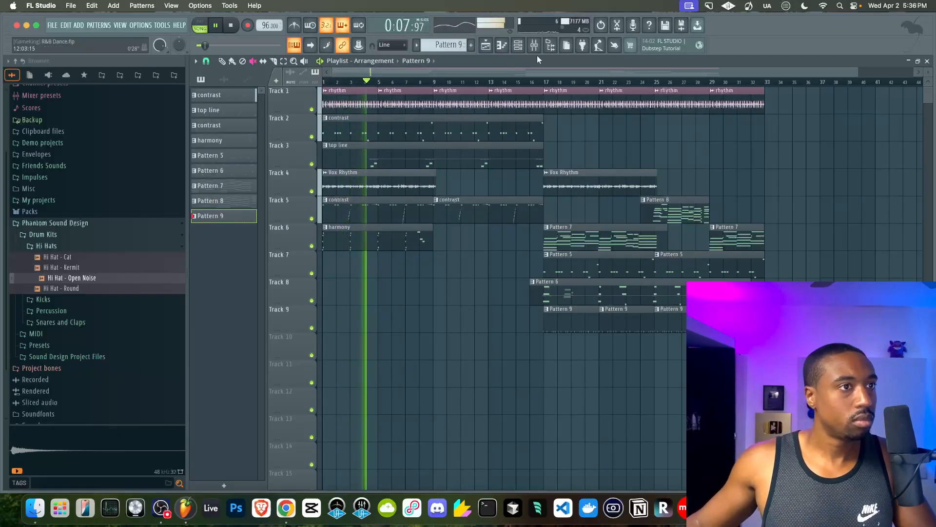
# - Hide the browser and color all patterns, from contrast to Pattern 9, with a gradient from pink to purple
pyautogui.click(550, 45)
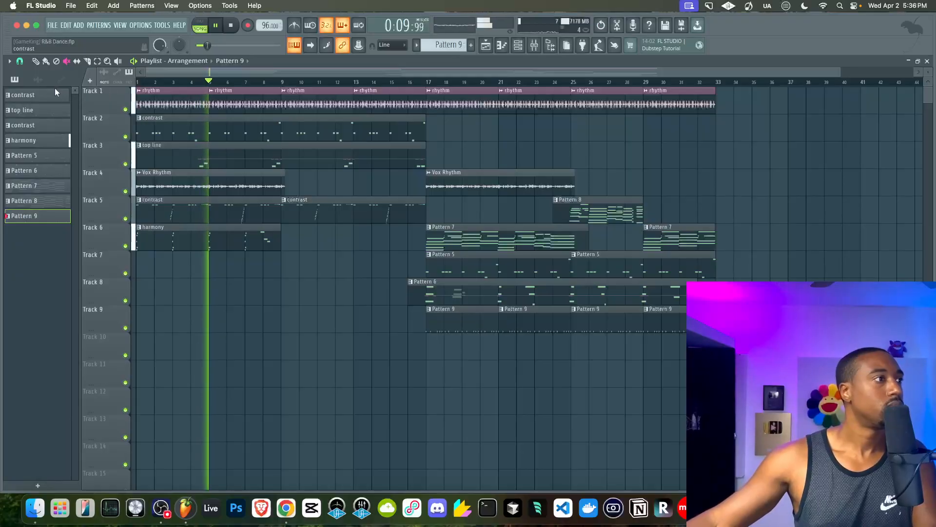
pyautogui.rightClick(46, 218)
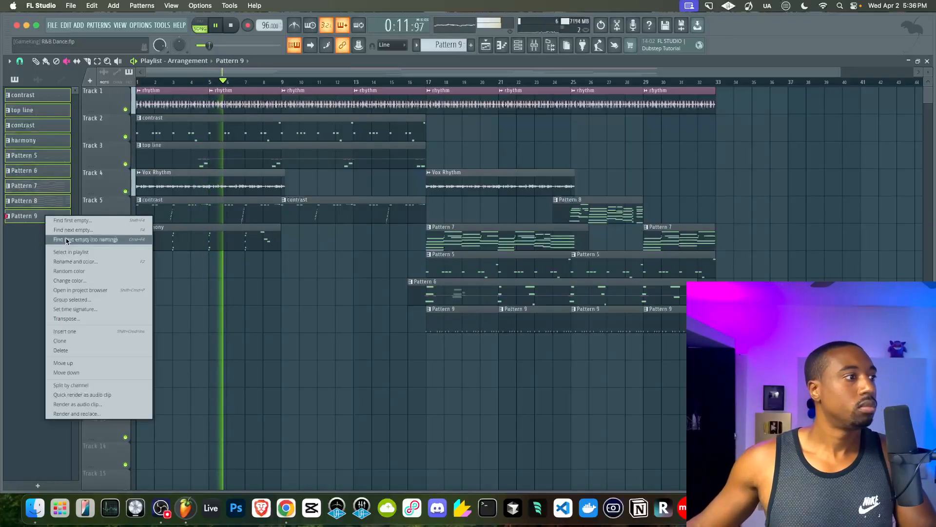
pyautogui.click(100, 261)
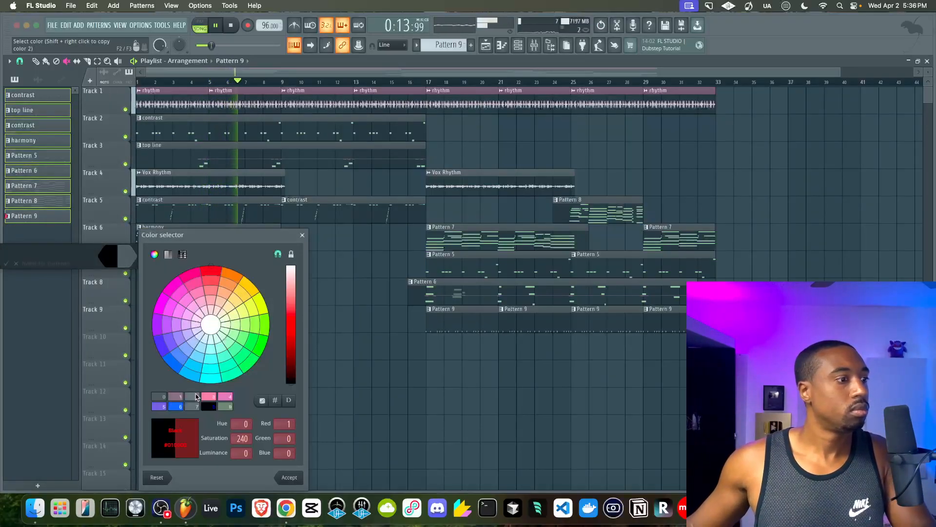
pyautogui.click(209, 397)
pyautogui.press('Return')
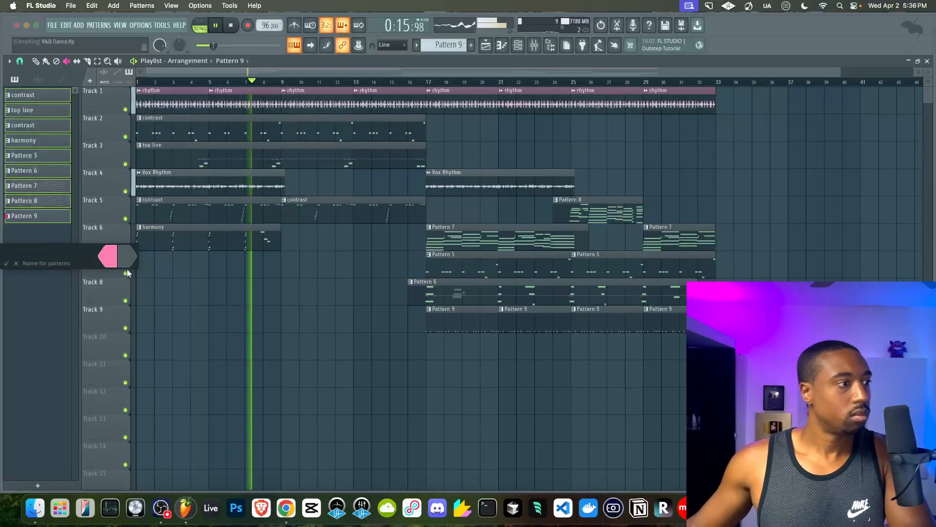
pyautogui.click(130, 250)
pyautogui.click(168, 408)
pyautogui.press('Return')
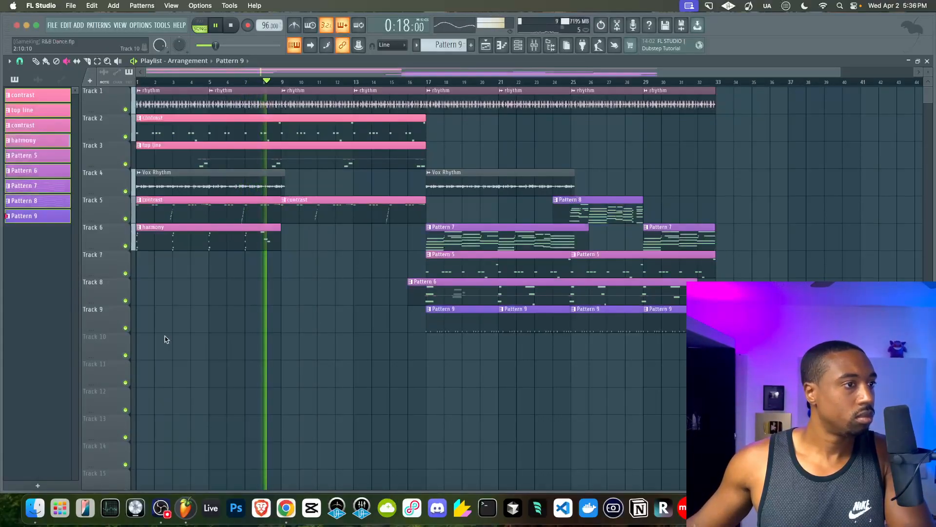
# - Color the rhythm and Vox Rhythm audio clips with a gradient from pink to purple
pyautogui.click(37, 79)
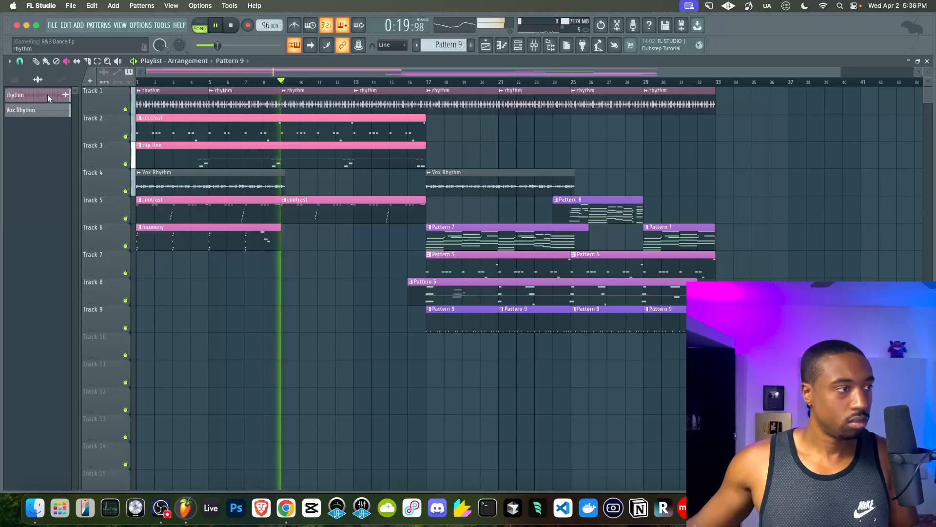
pyautogui.rightClick(44, 108)
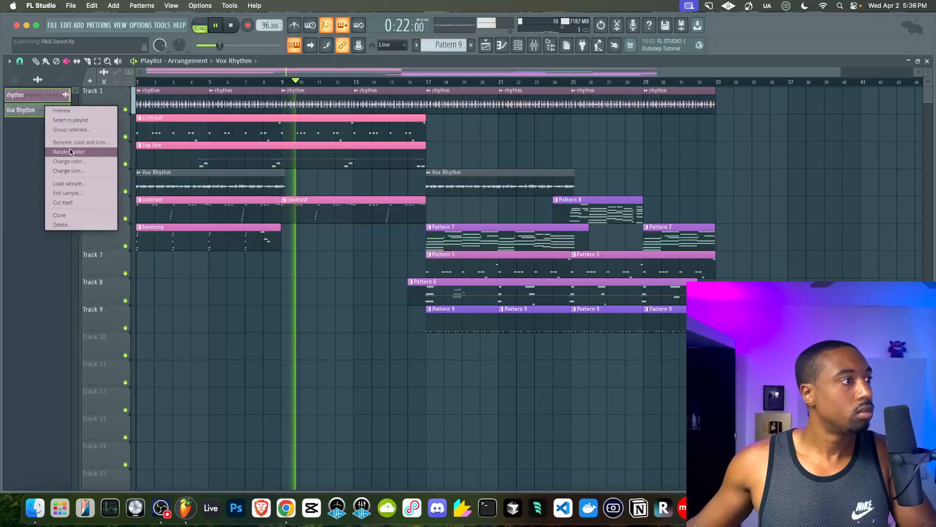
pyautogui.click(97, 142)
pyautogui.click(111, 139)
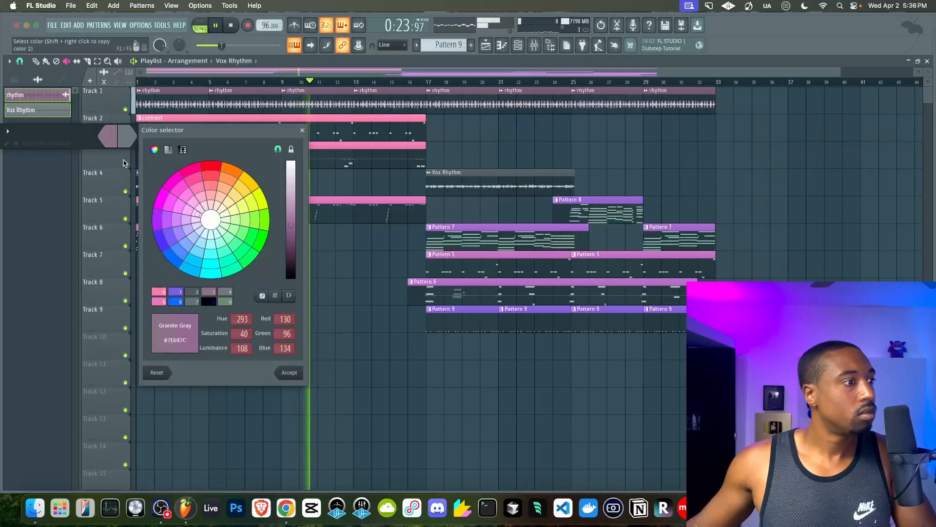
pyautogui.click(162, 291)
pyautogui.press('Return')
pyautogui.click(108, 137)
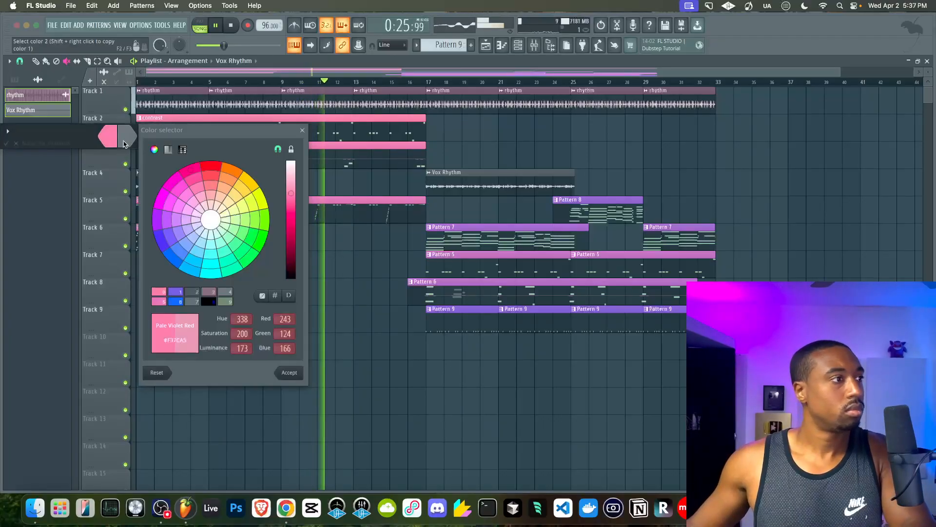
pyautogui.click(169, 291)
pyautogui.press('Return')
pyautogui.press('Return')
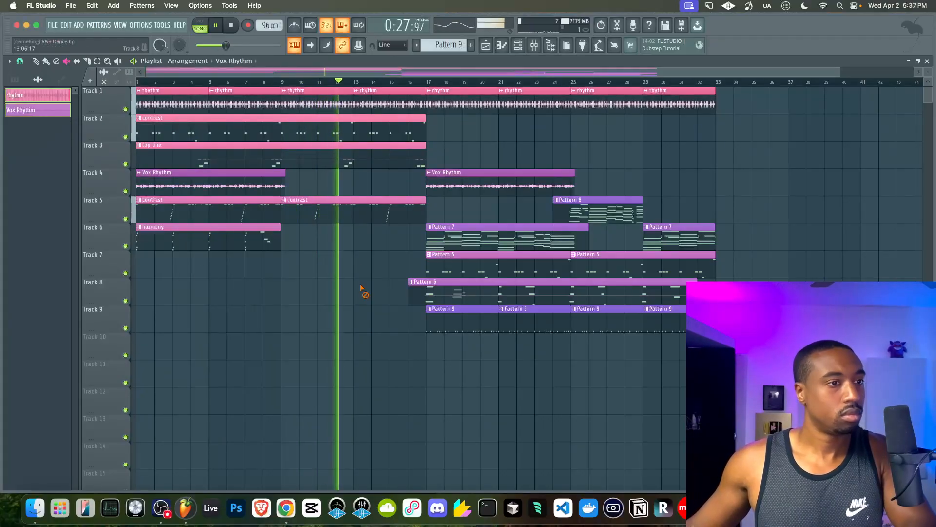
# - Review the channel rack and inspect the settings of the Kick - The Weeknd 2 channel
pyautogui.click(517, 45)
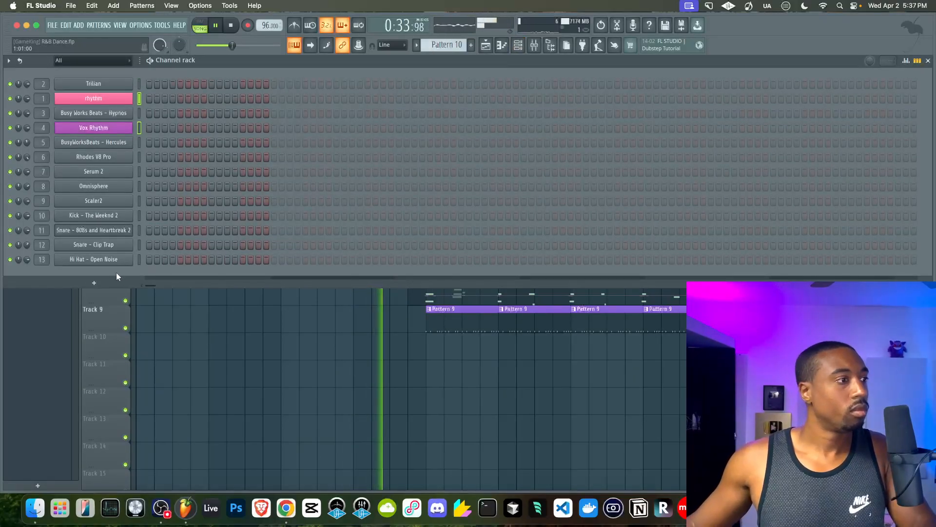
pyautogui.click(229, 349)
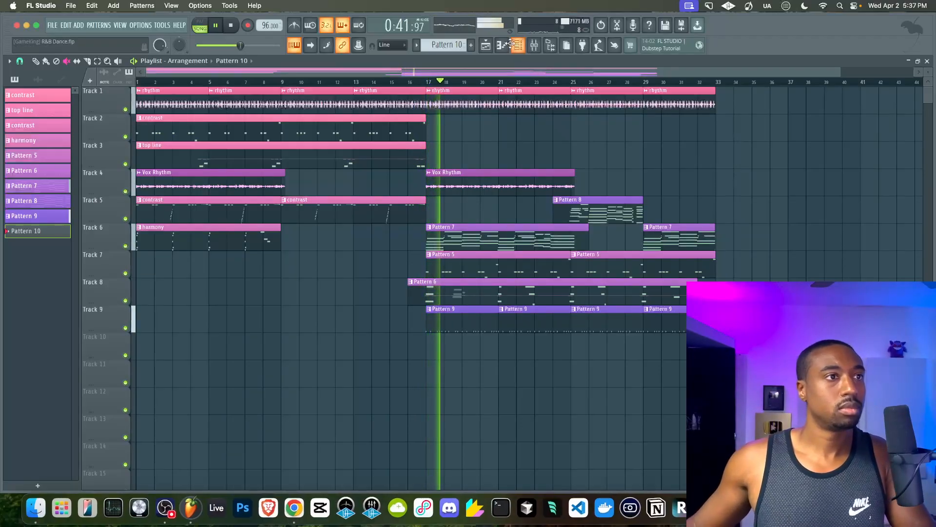
pyautogui.press('F6')
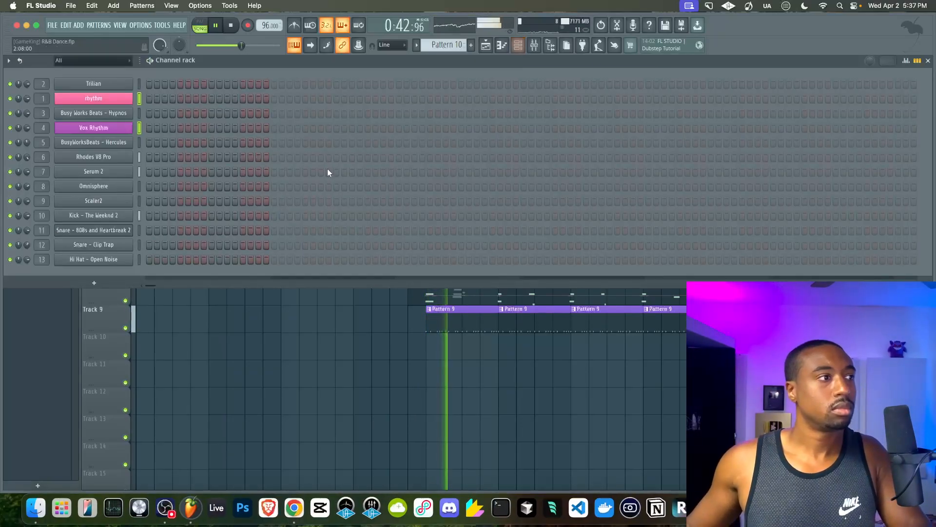
pyautogui.click(105, 215)
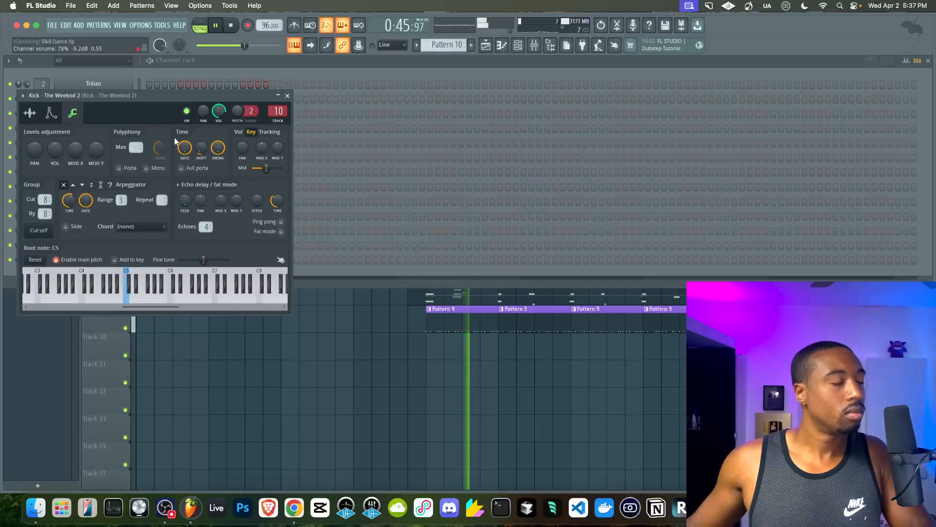
pyautogui.click(287, 96)
# - Rename the empty mixer track Insert 14 as BEAT MIX
pyautogui.click(534, 45)
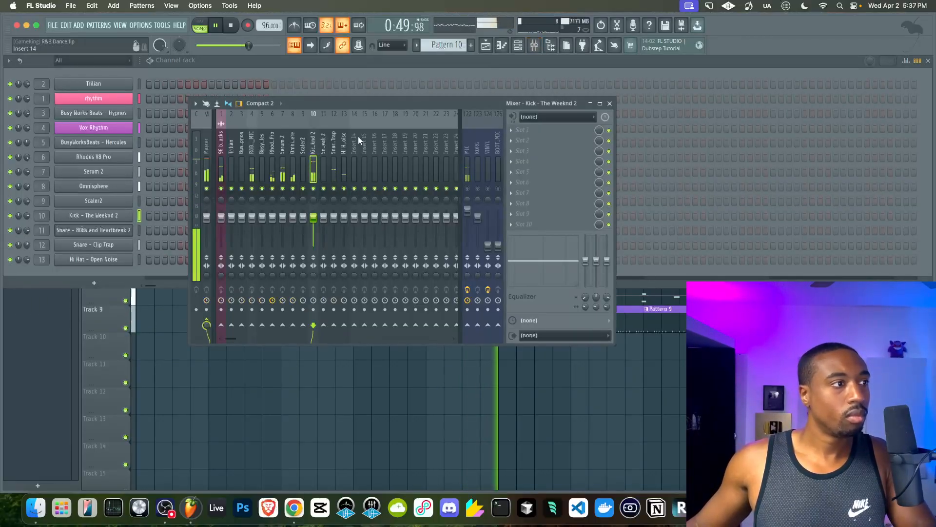
pyautogui.click(207, 164)
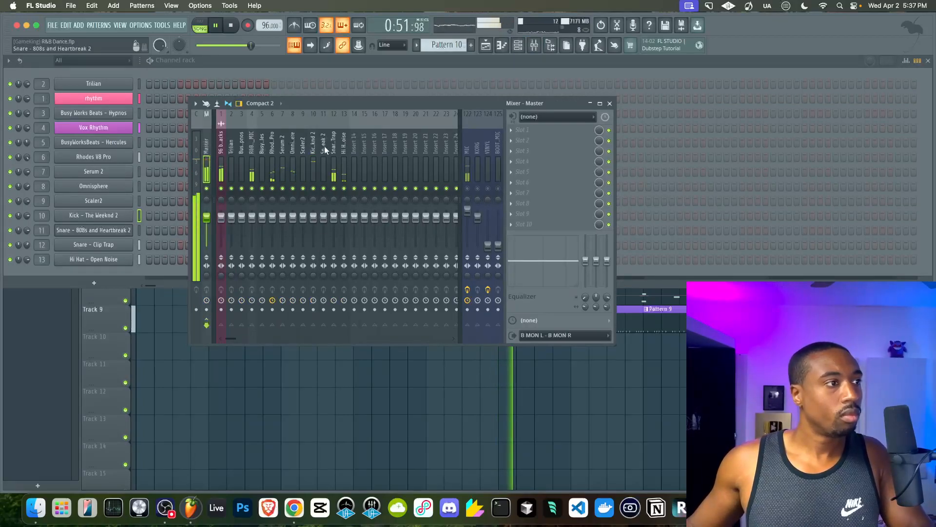
pyautogui.click(354, 159)
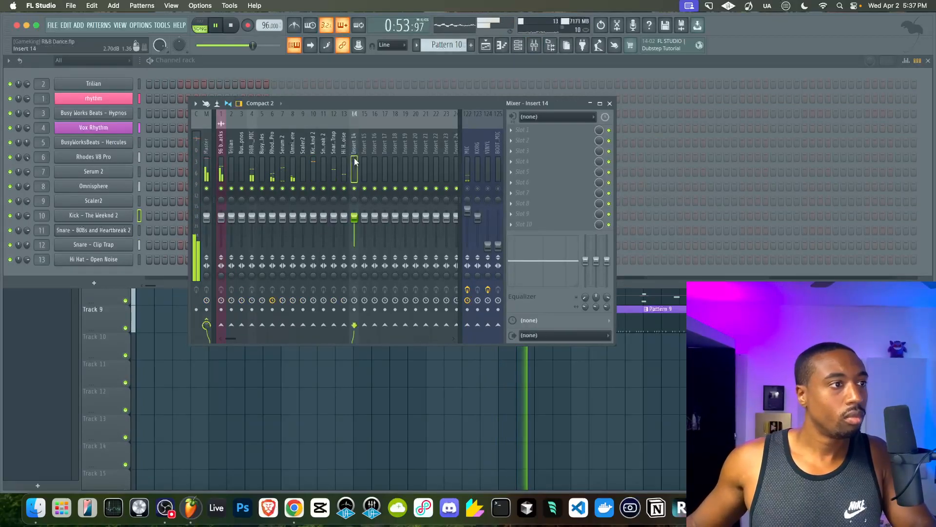
pyautogui.press('F2')
pyautogui.write('BEAT')
pyautogui.press('Return')
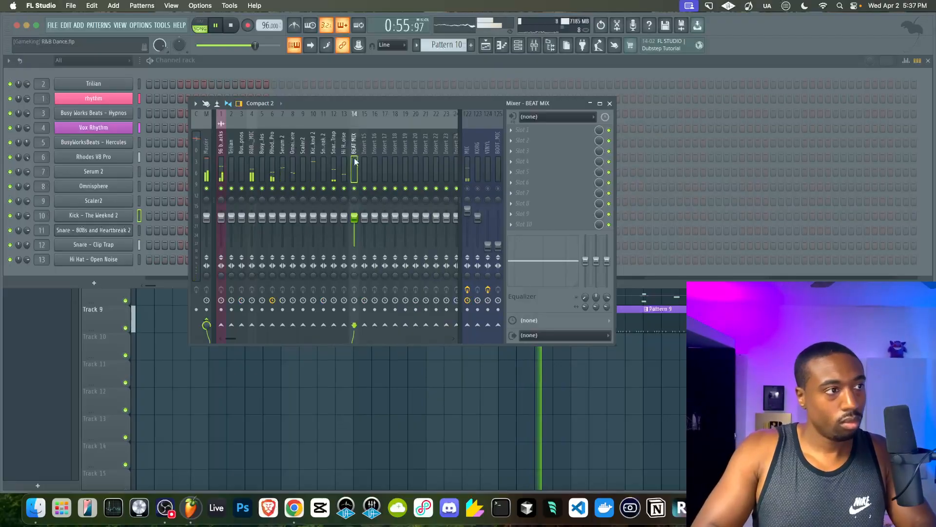
# - Route mixer tracks 1 through 13 exclusively to the BEAT MIX track
pyautogui.moveTo(344, 161); pyautogui.dragTo(220, 160)
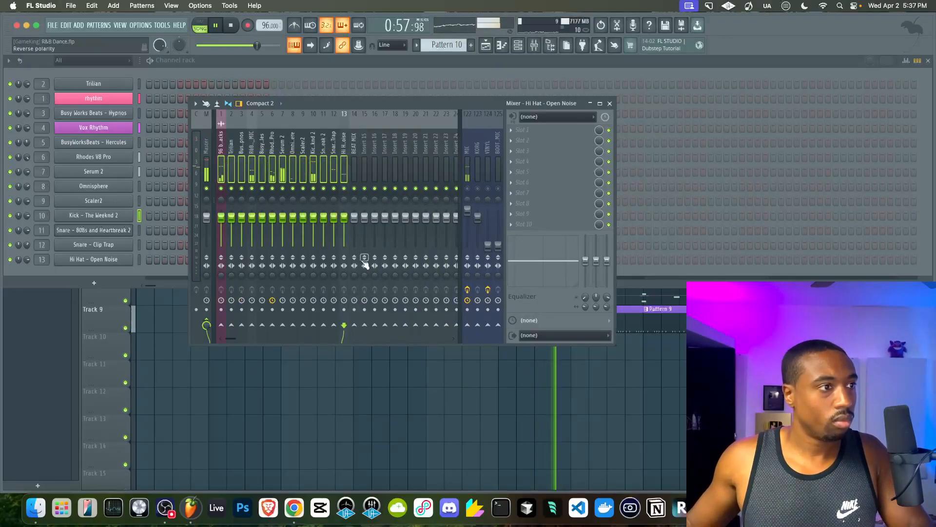
pyautogui.rightClick(354, 325)
pyautogui.click(378, 332)
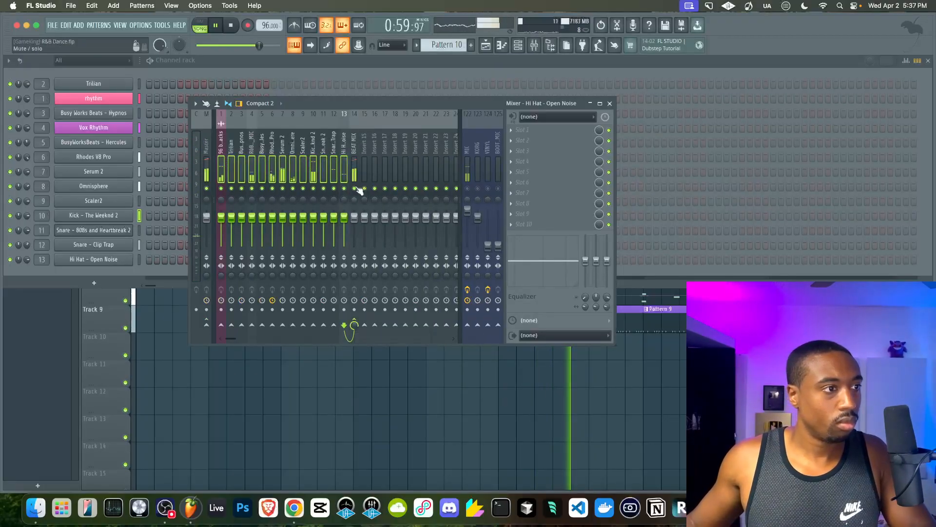
# - Add Fruity Soft Clipper to the first effect slot of BEAT MIX, set its threshold to about -30.3 dB and return to the playlist
pyautogui.click(519, 133)
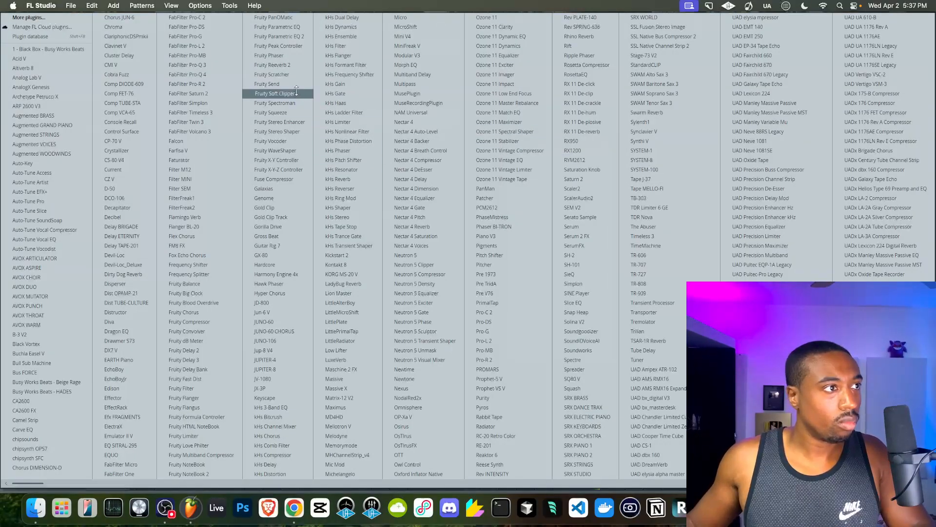
pyautogui.click(275, 94)
pyautogui.moveTo(96, 192); pyautogui.dragTo(99, 195)
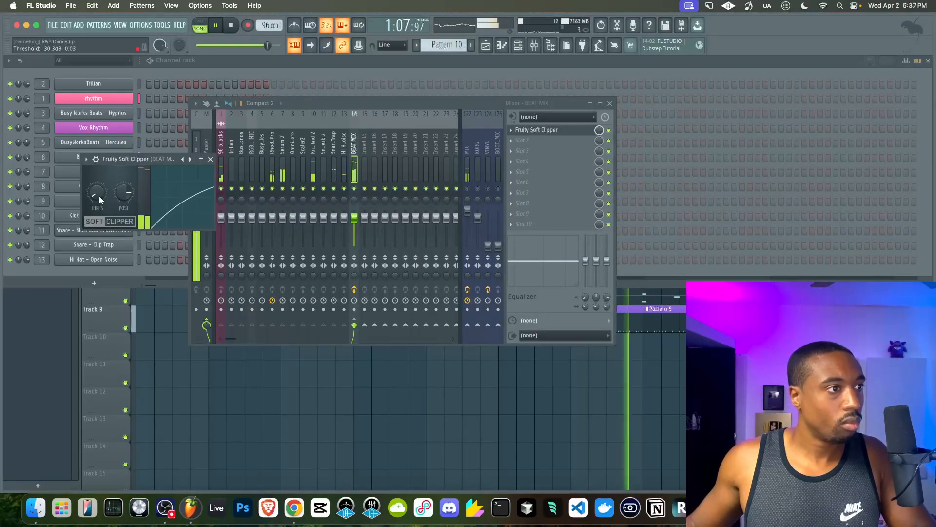
pyautogui.click(210, 156)
pyautogui.press('F5')
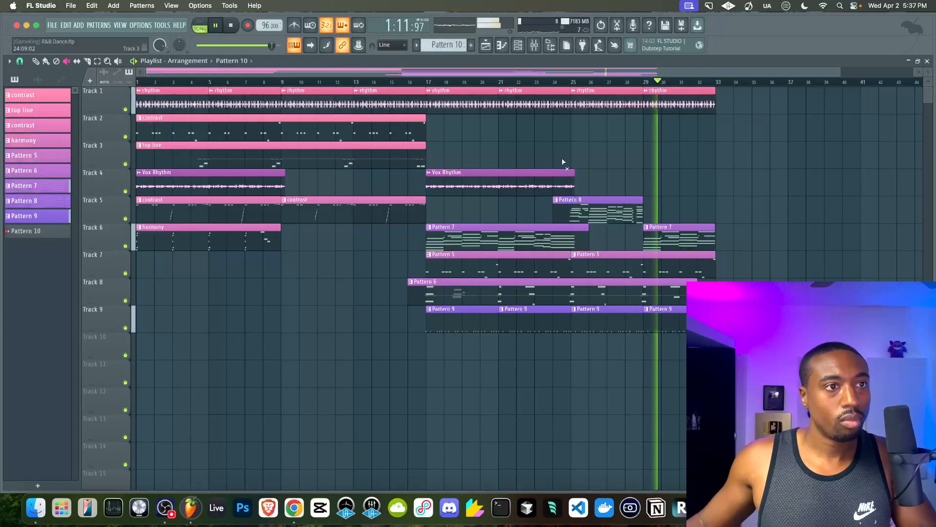
# - Check the BEAT MIX levels in the mixer during playback, stop the song and return to the playlist
pyautogui.click(534, 45)
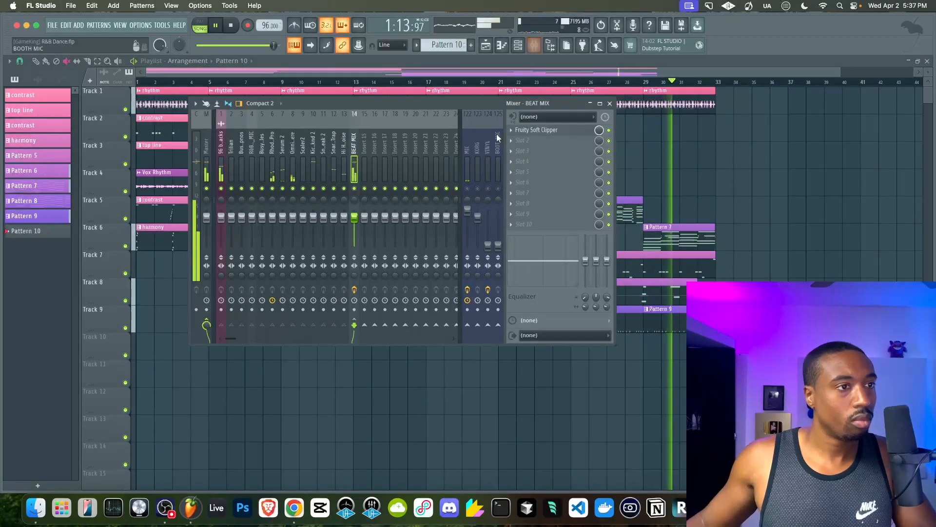
pyautogui.click(534, 45)
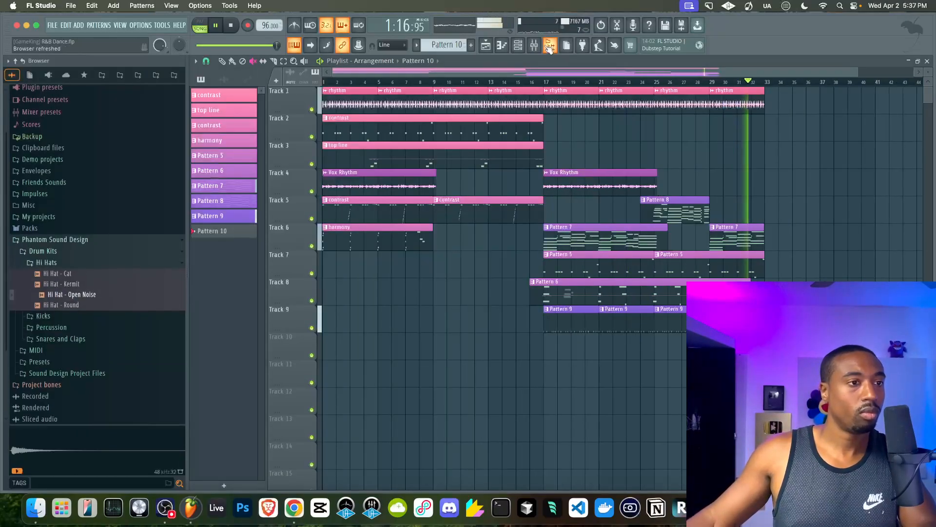
pyautogui.click(549, 46)
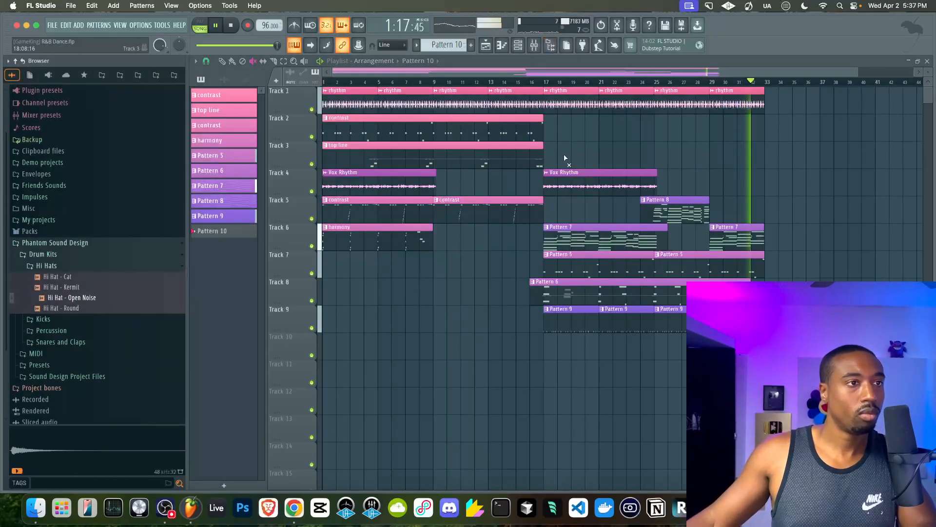
pyautogui.click(550, 46)
pyautogui.click(533, 45)
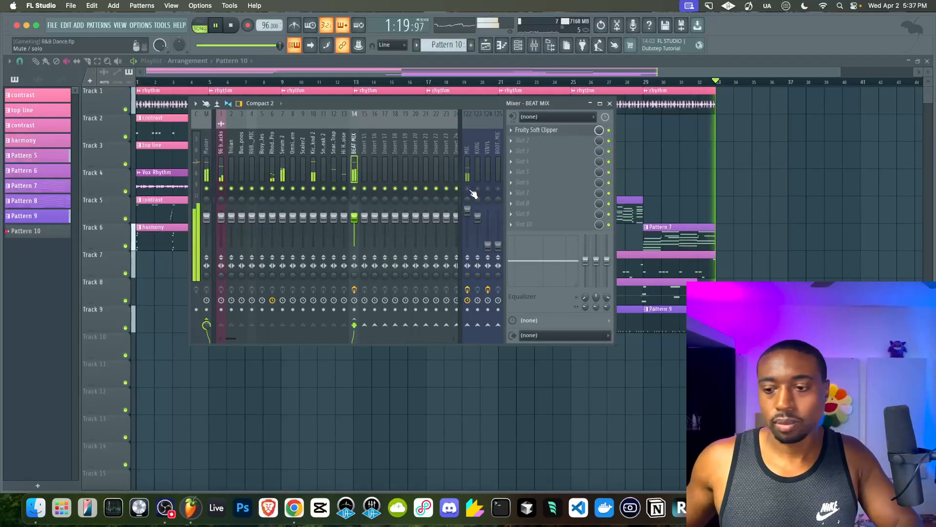
pyautogui.press('space')
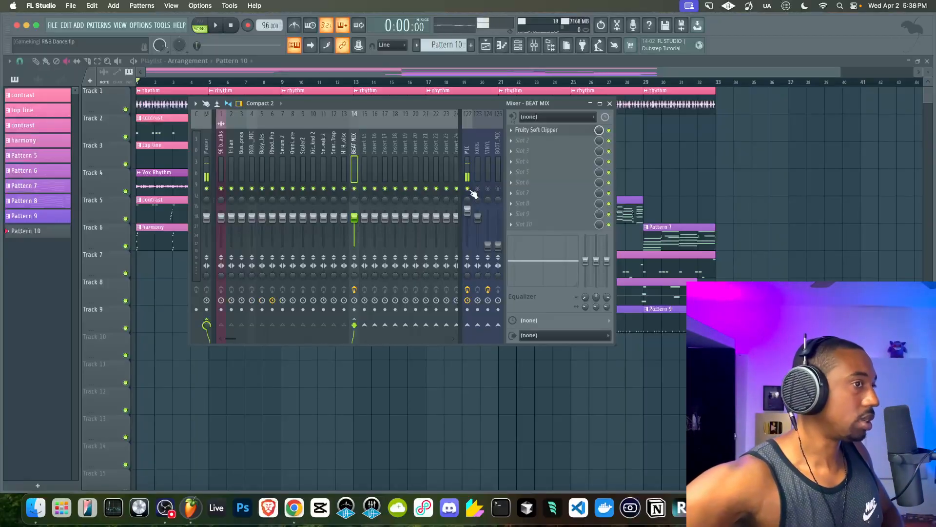
pyautogui.press('F9')
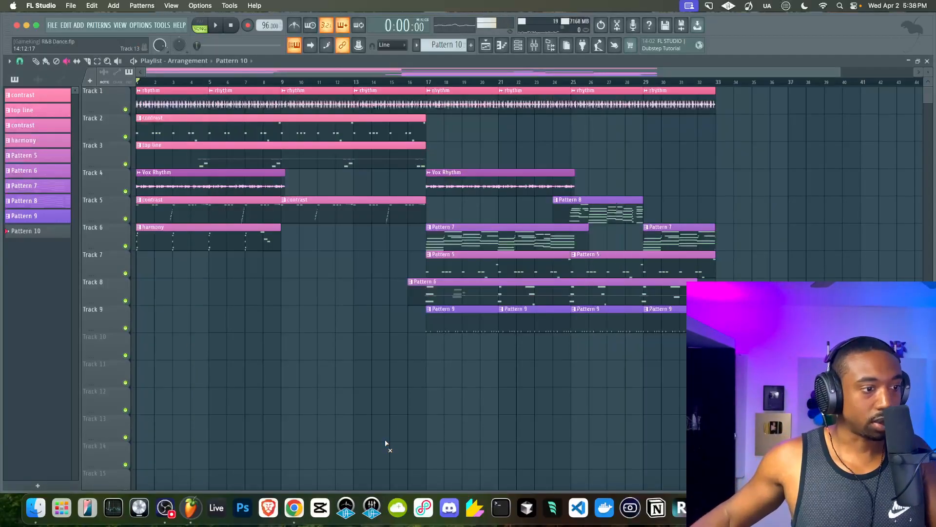